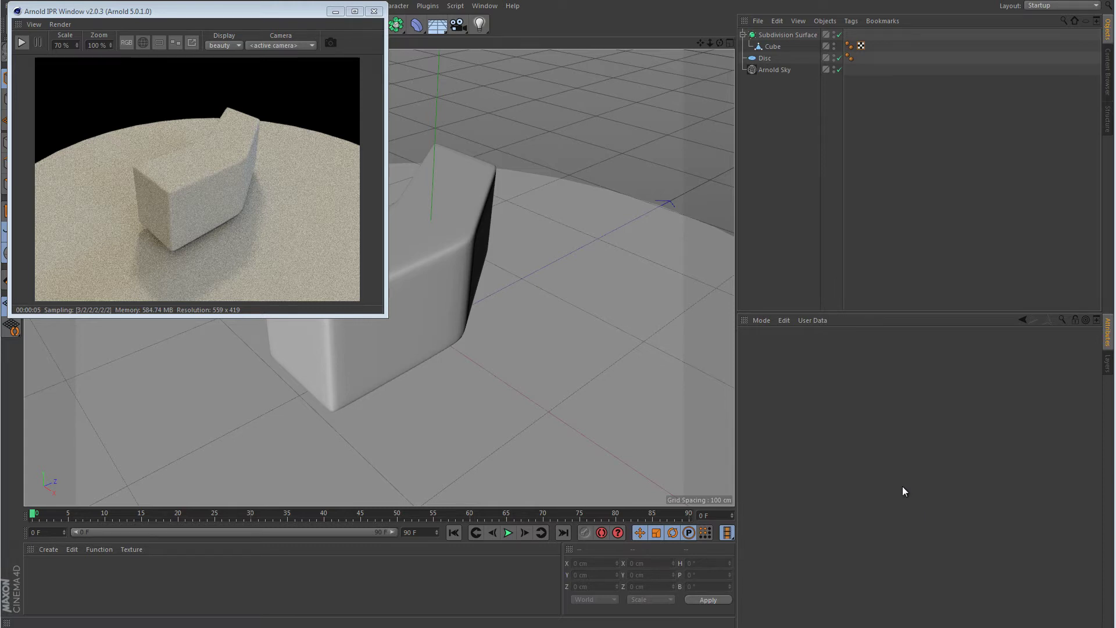
Step: Drag the Arnold IPR preview window aside to expose the bent box in the perspective viewport
{"action": "left_click_drag", "start_coordinate": [277, 16], "coordinate": [267, 26]}
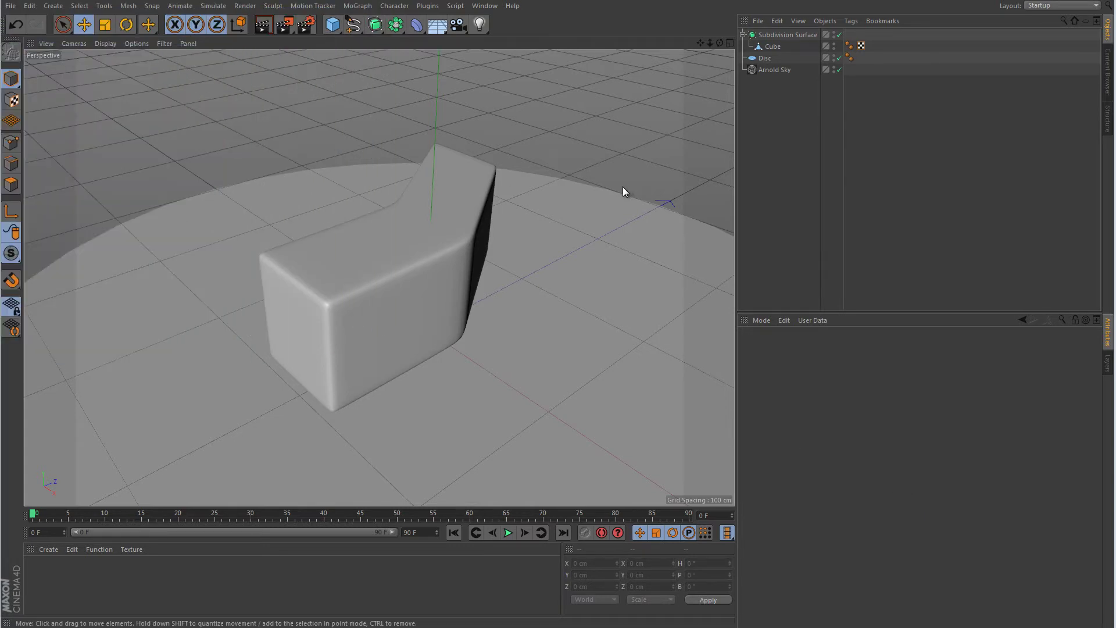
Step: Select the Cube and, in Polygon mode, pick the large front face of its right half
{"action": "left_click", "coordinate": [773, 46]}
{"action": "left_click_drag", "start_coordinate": [582, 256], "coordinate": [339, 257], "text": "alt"}
{"action": "left_click", "coordinate": [11, 184]}
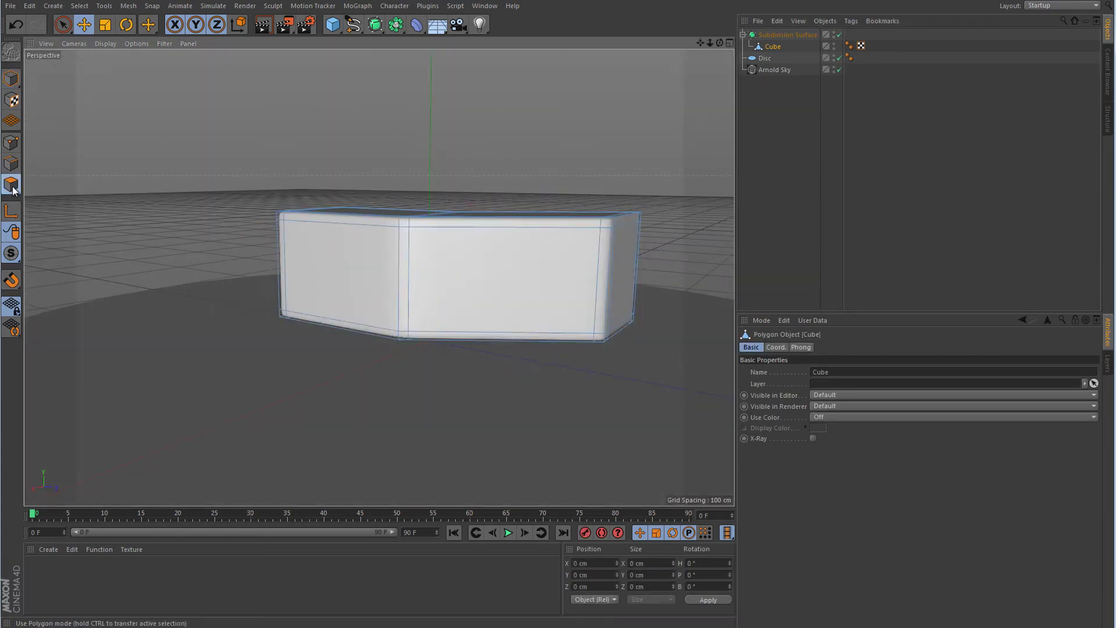
{"action": "left_click", "coordinate": [323, 263]}
{"action": "left_click_drag", "start_coordinate": [359, 364], "coordinate": [346, 401], "text": "alt"}
{"action": "left_click", "coordinate": [533, 300]}
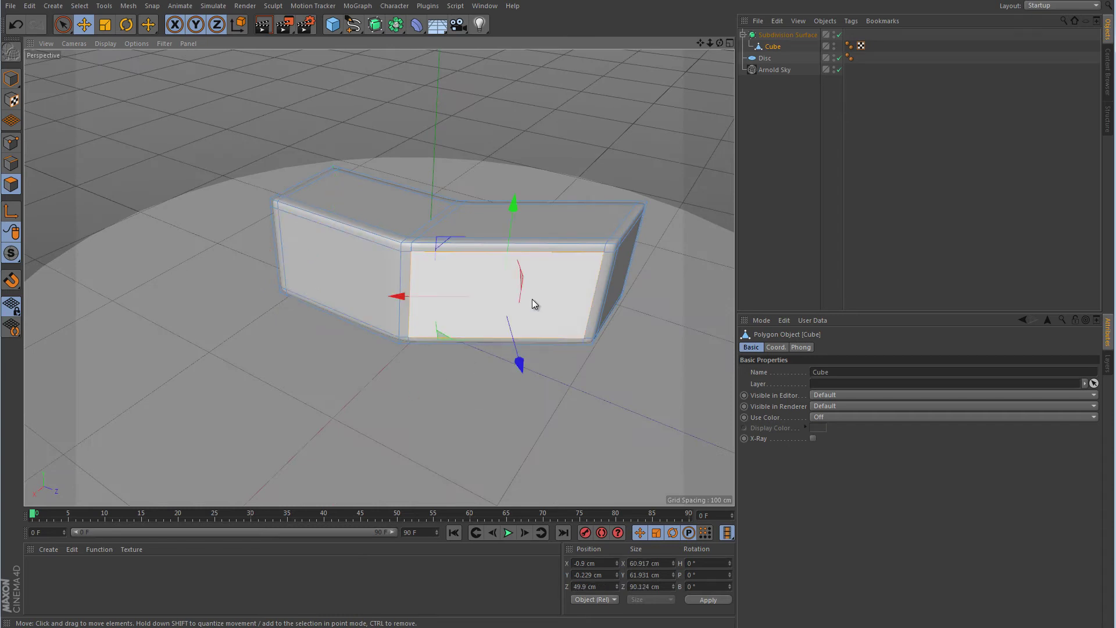
{"action": "left_click_drag", "start_coordinate": [533, 301], "coordinate": [432, 382], "text": "alt"}
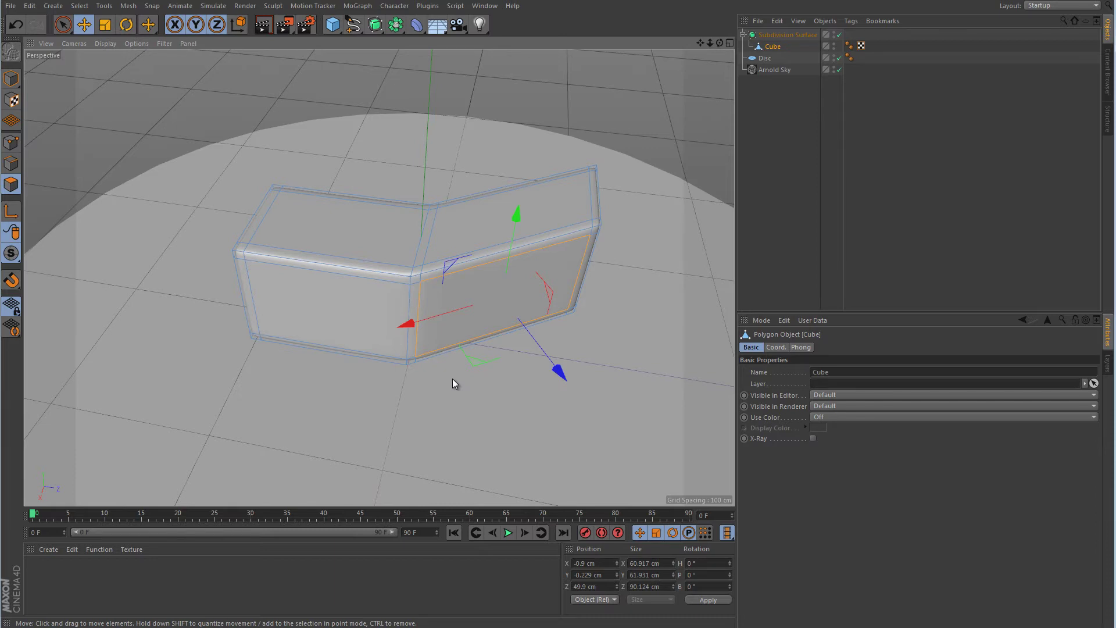
Step: Create material Mat with Alpha enabled, loading the 'boxx logo alpha' image, previewed on a plane
{"action": "double_click", "coordinate": [250, 588]}
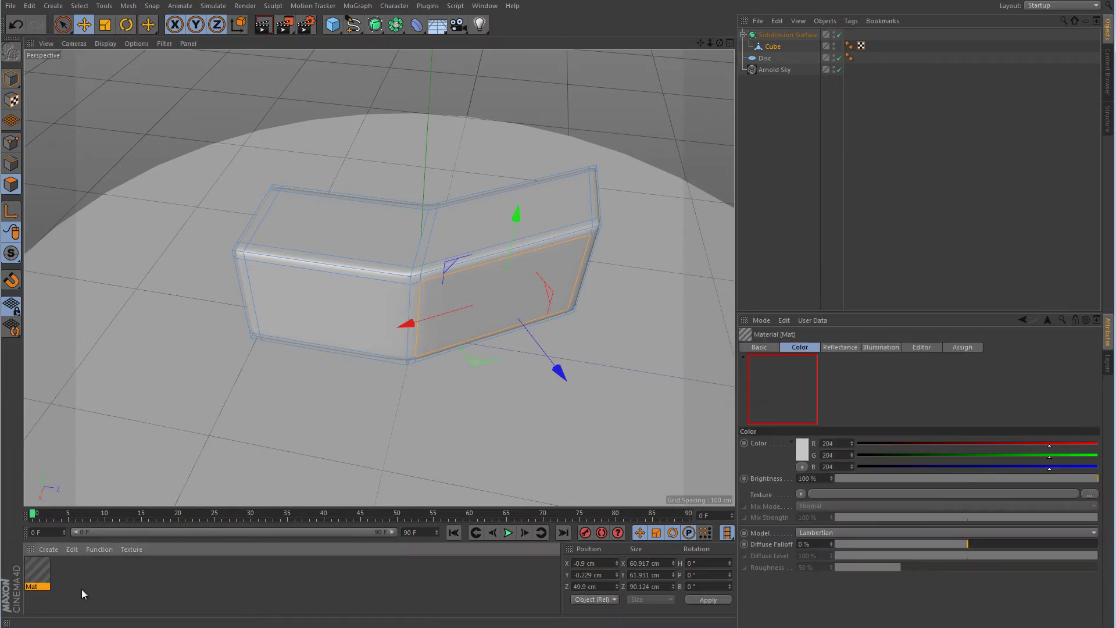
{"action": "double_click", "coordinate": [45, 575]}
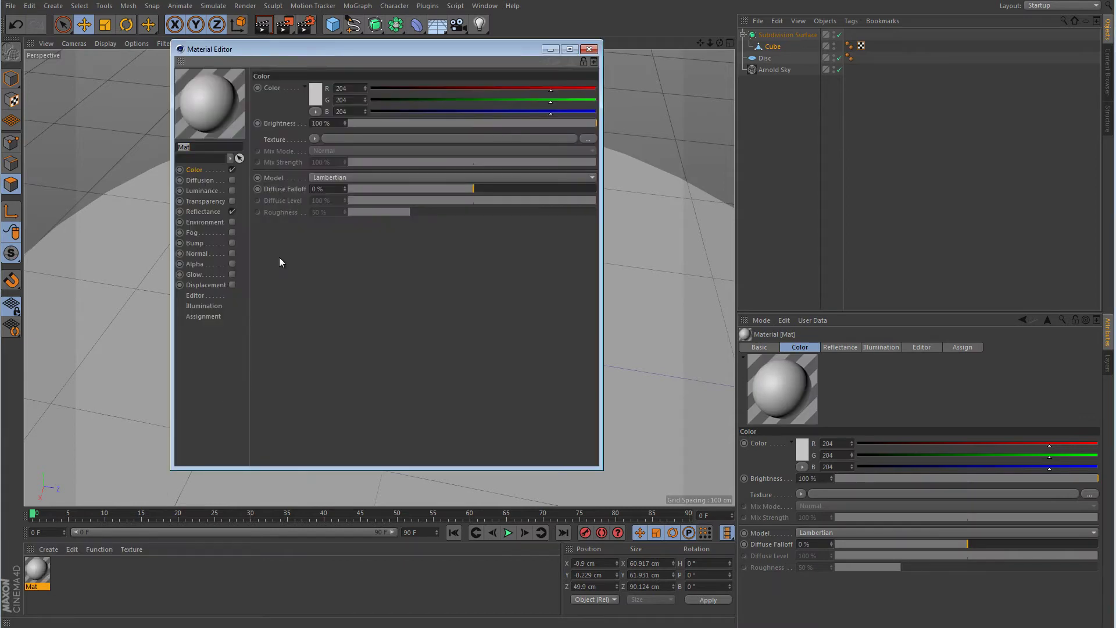
{"action": "left_click", "coordinate": [233, 264]}
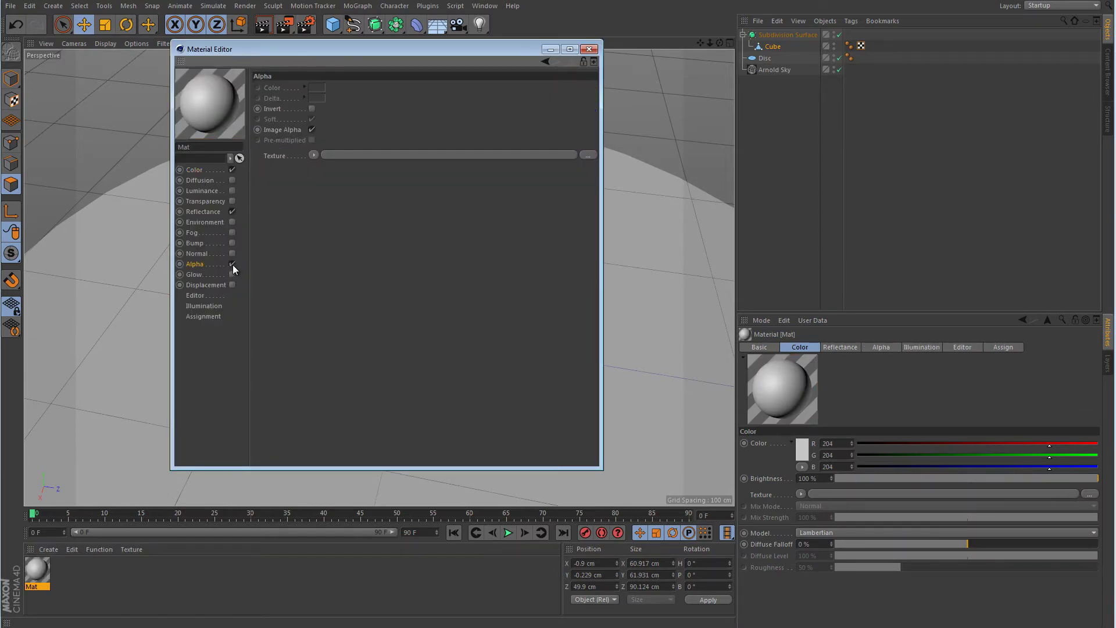
{"action": "left_click", "coordinate": [314, 155]}
{"action": "left_click", "coordinate": [330, 173]}
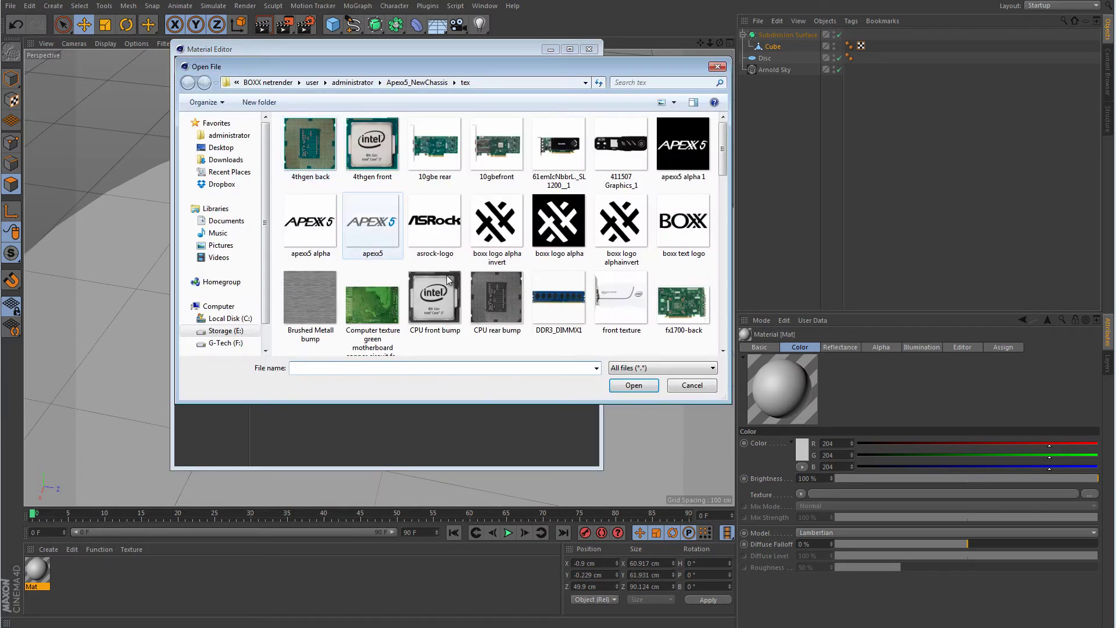
{"action": "left_click", "coordinate": [558, 221]}
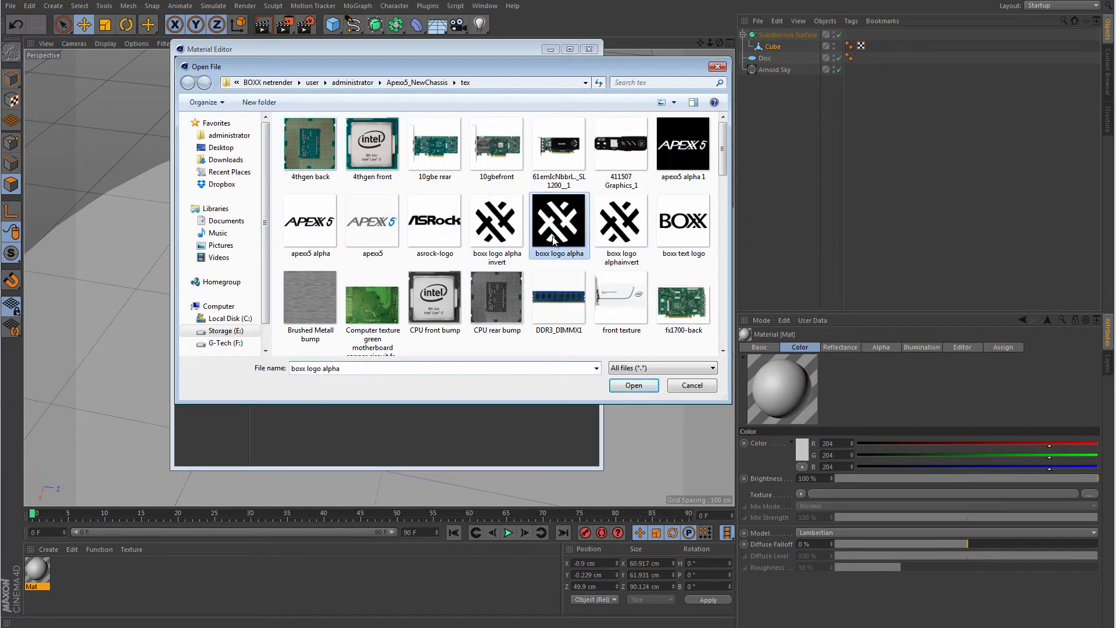
{"action": "left_click", "coordinate": [634, 383]}
{"action": "left_click", "coordinate": [620, 352]}
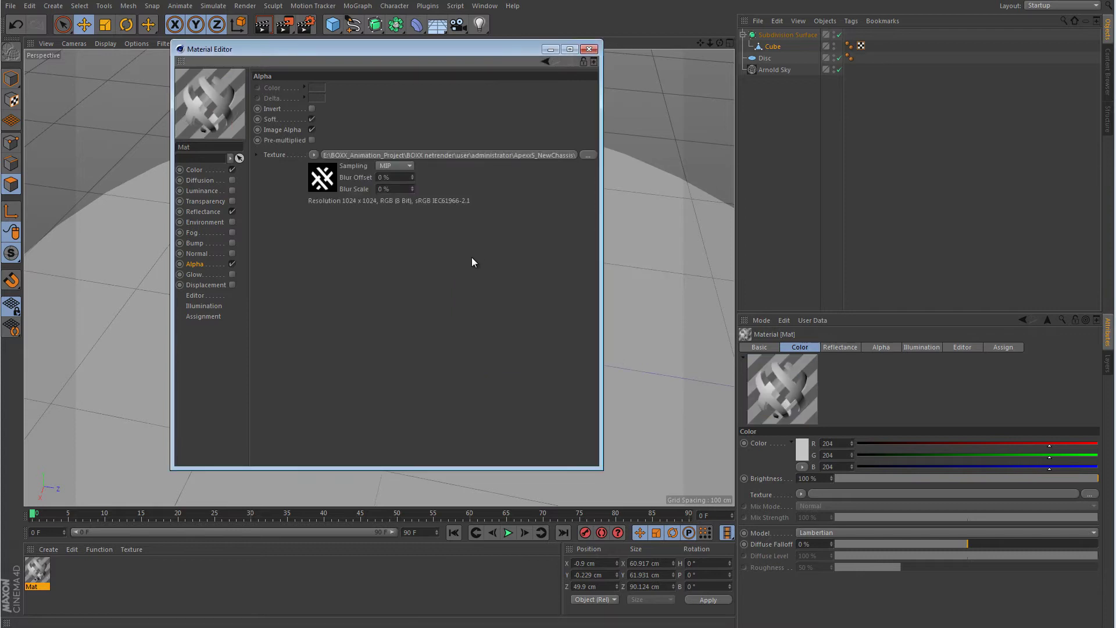
{"action": "right_click", "coordinate": [204, 106]}
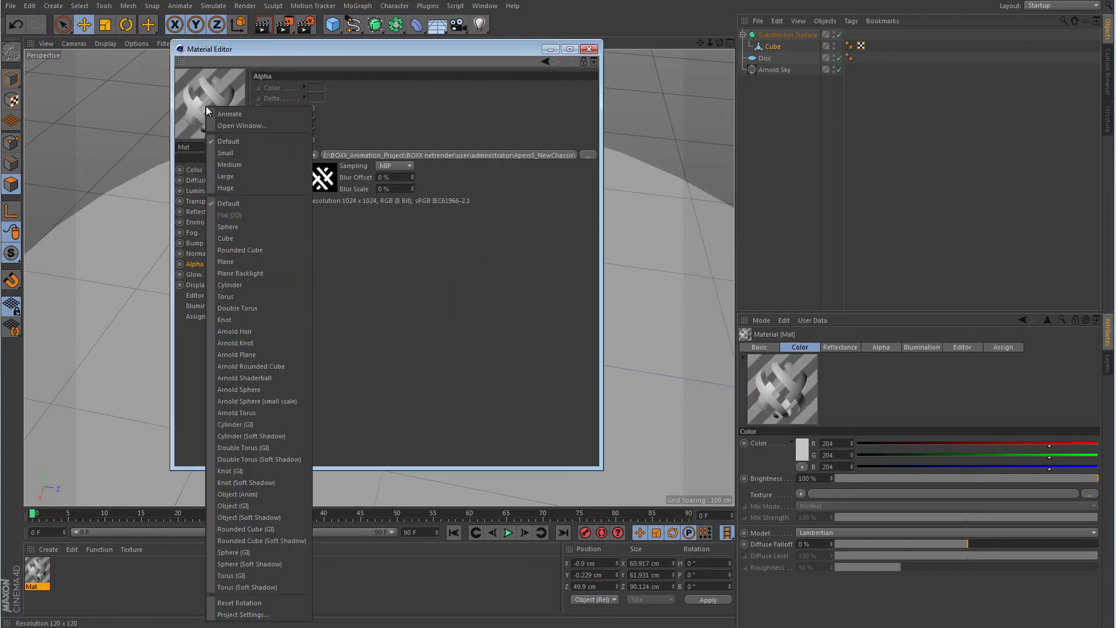
{"action": "left_click", "coordinate": [225, 259]}
{"action": "left_click", "coordinate": [589, 50]}
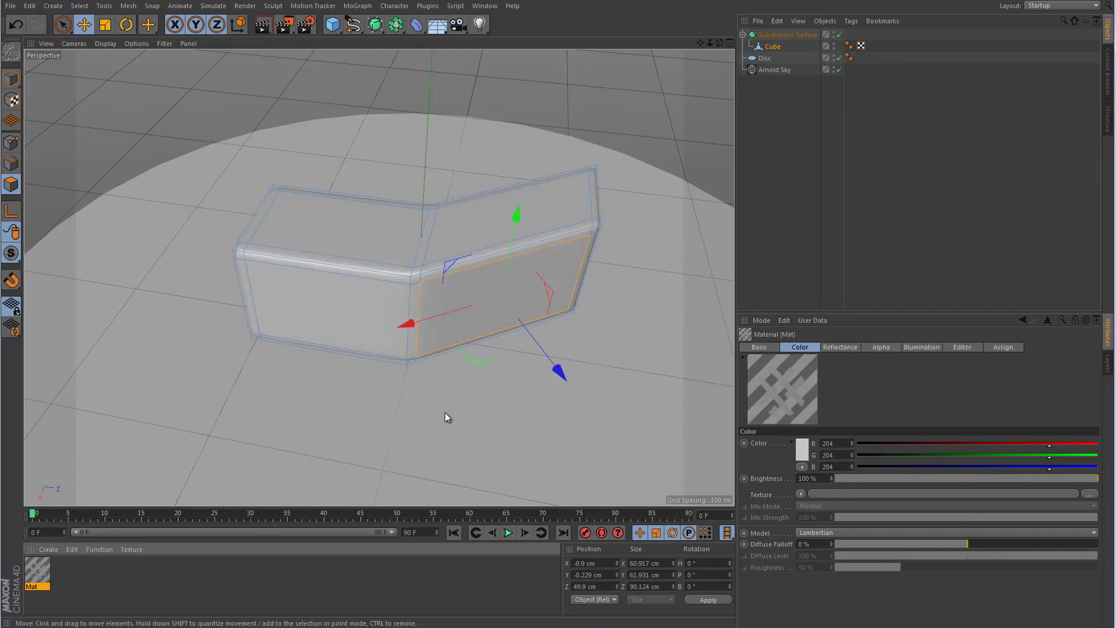
Step: Create Mat.1 with colour brightness at 0% and apply it to the Cube
{"action": "double_click", "coordinate": [248, 585]}
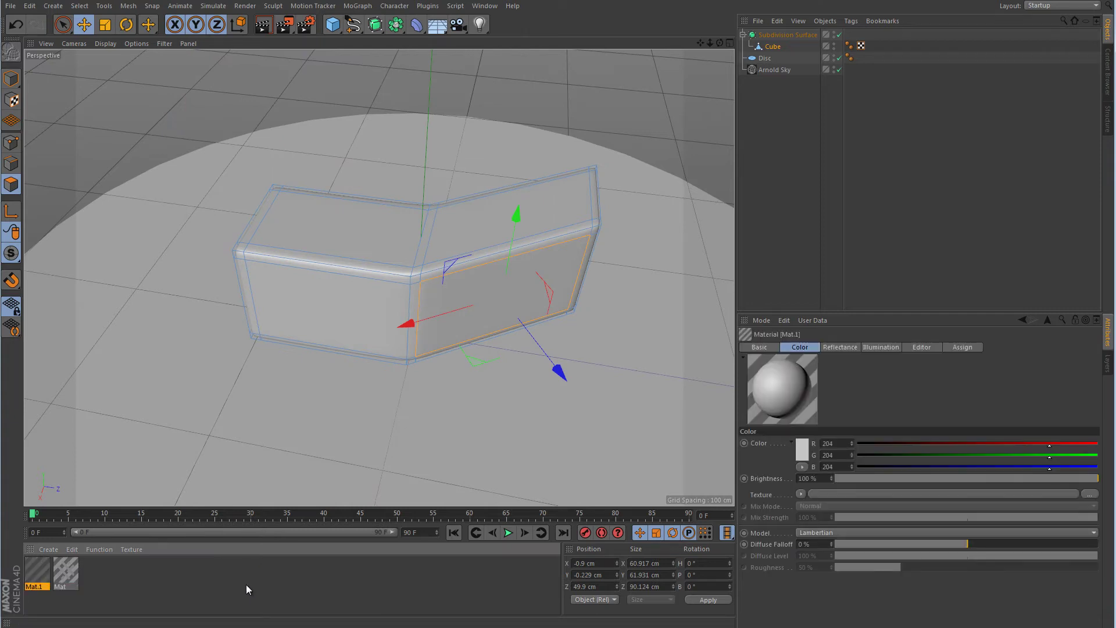
{"action": "double_click", "coordinate": [33, 571]}
{"action": "left_click", "coordinate": [206, 171]}
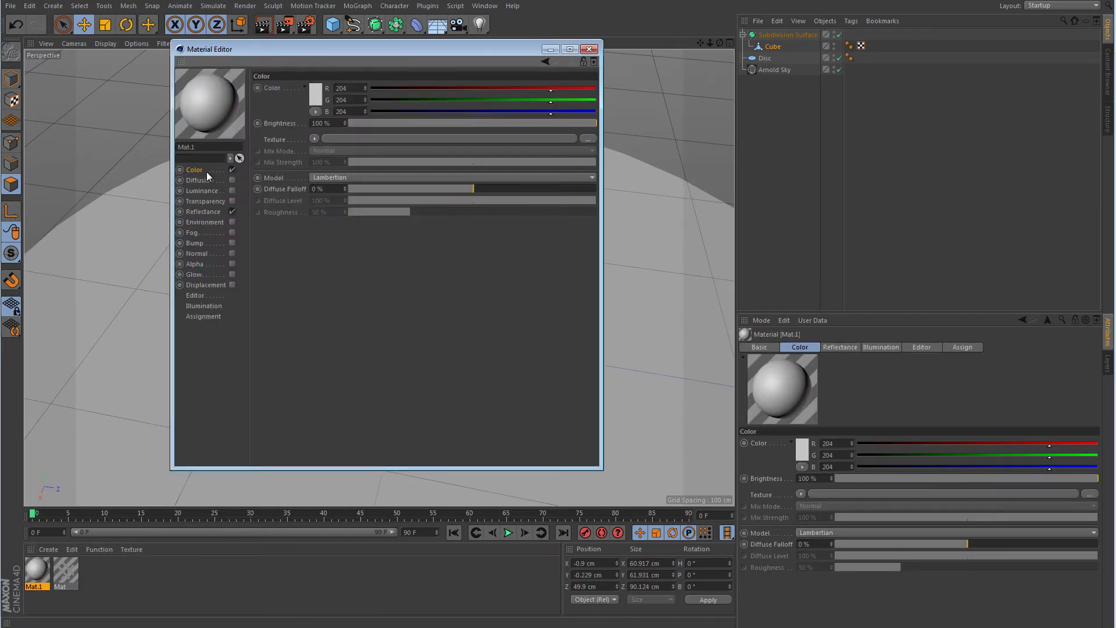
{"action": "left_click_drag", "start_coordinate": [345, 123], "coordinate": [331, 123]}
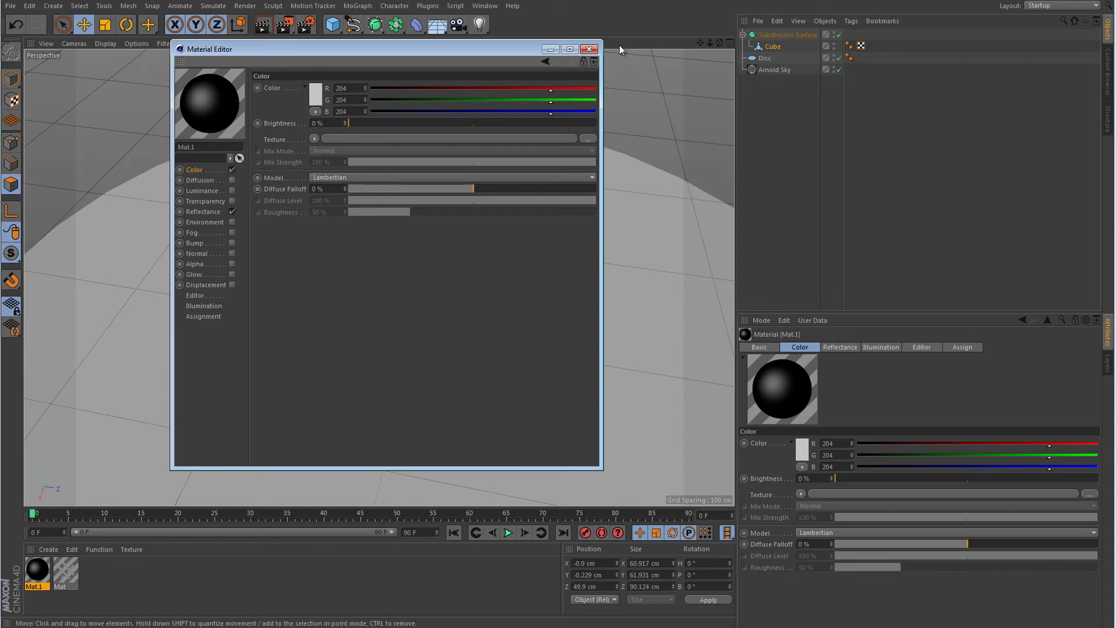
{"action": "left_click", "coordinate": [590, 51]}
{"action": "left_click_drag", "start_coordinate": [36, 574], "coordinate": [781, 50]}
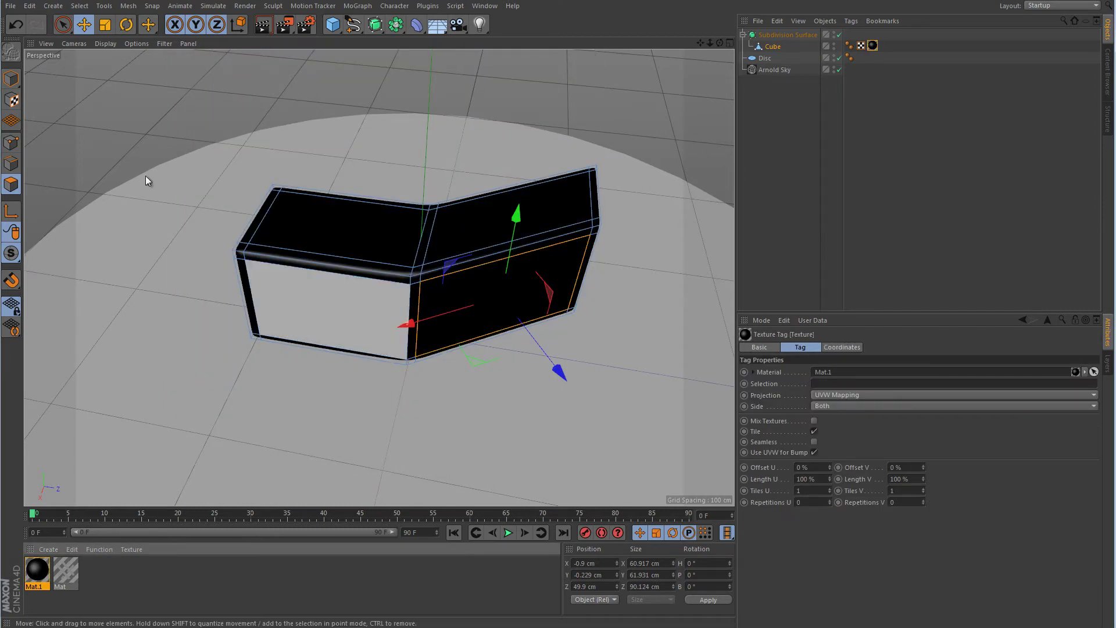
Step: Apply the logo material Mat to the Cube with Flat projection
{"action": "left_click", "coordinate": [10, 79]}
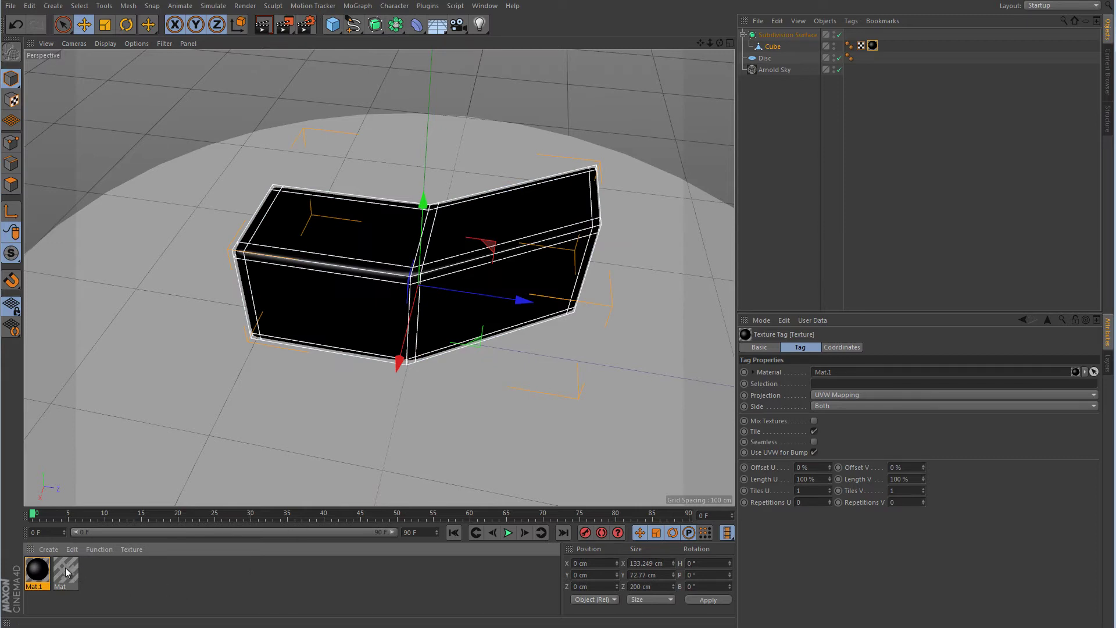
{"action": "left_click_drag", "start_coordinate": [68, 574], "coordinate": [779, 46]}
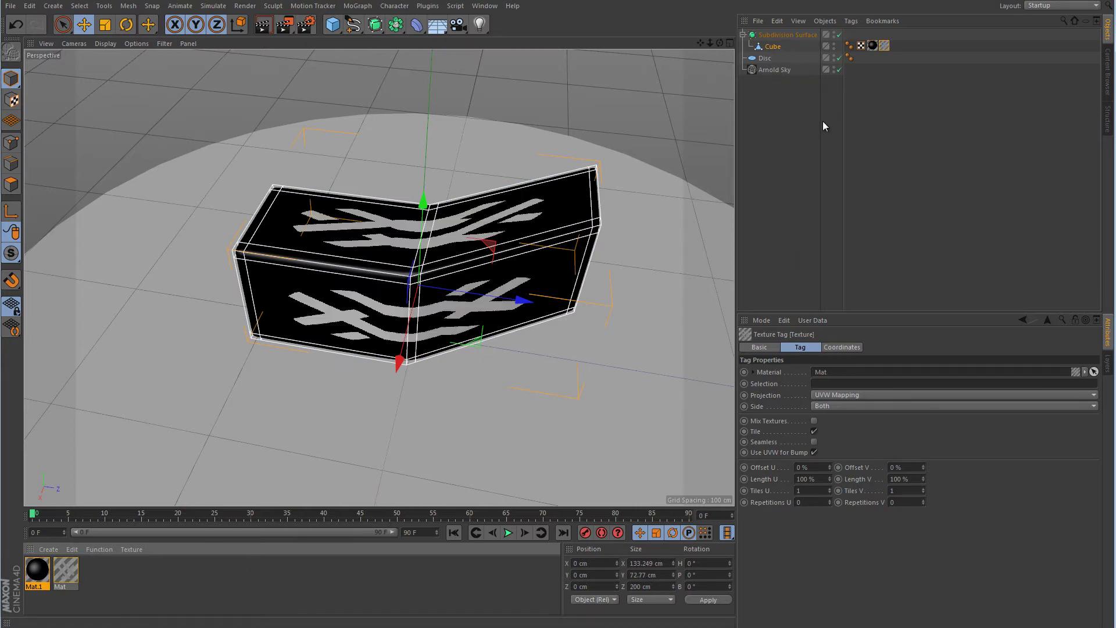
{"action": "left_click", "coordinate": [852, 394]}
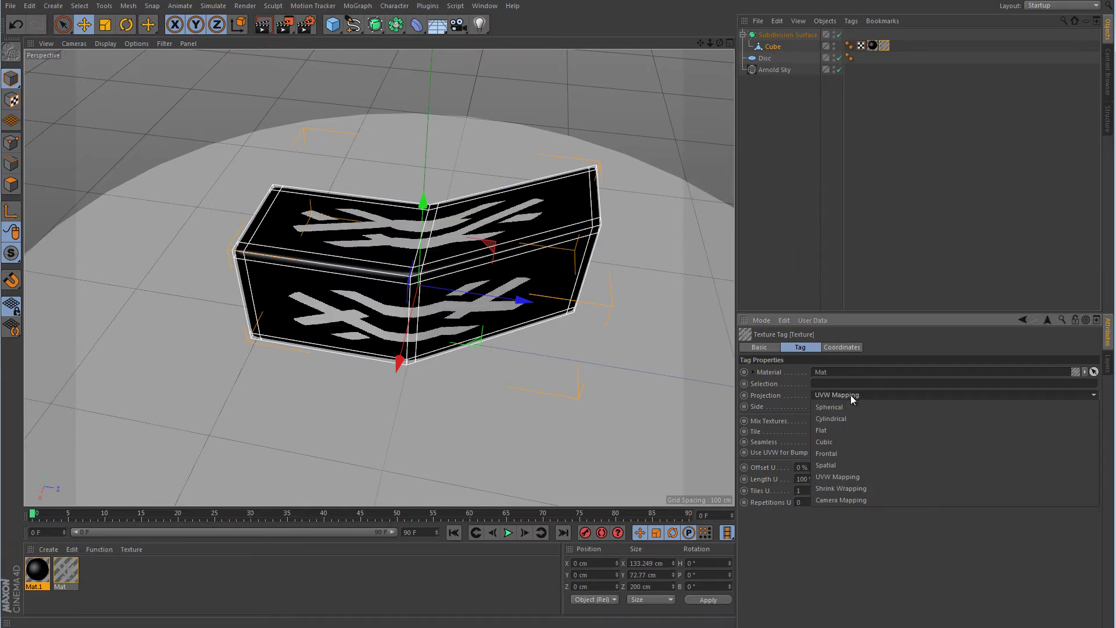
{"action": "left_click", "coordinate": [846, 431]}
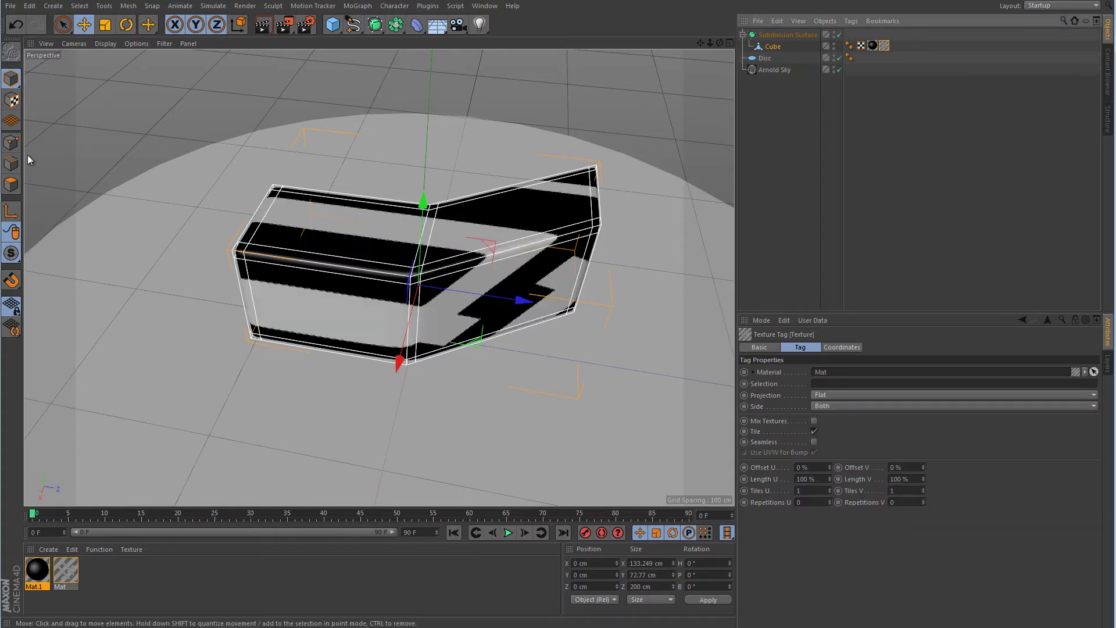
Step: Move the logo projection along X, rotate it 90° sideways, and scale it to 30.8 cm
{"action": "left_click", "coordinate": [11, 100]}
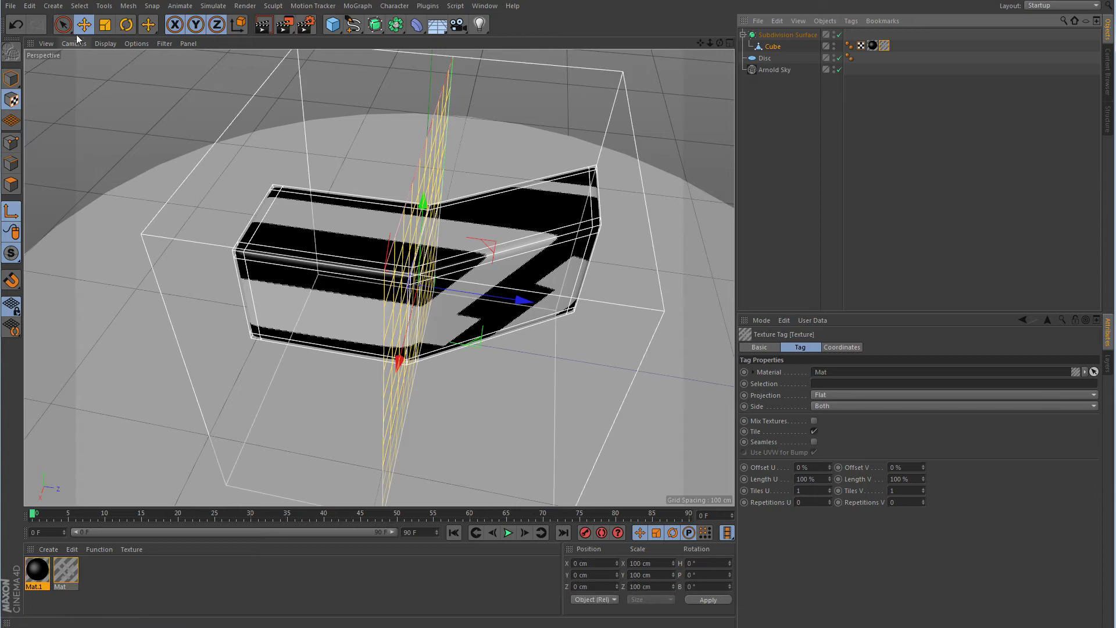
{"action": "left_click_drag", "start_coordinate": [442, 273], "coordinate": [508, 269], "text": "alt"}
{"action": "scroll", "coordinate": [508, 269], "scroll_direction": "down", "scroll_amount": 6}
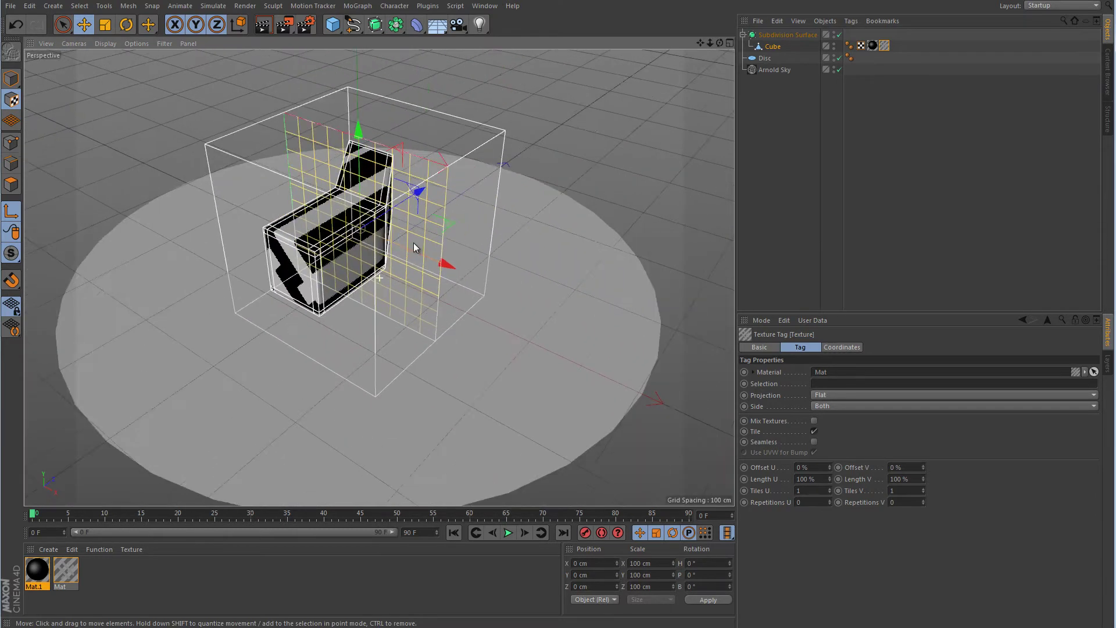
{"action": "left_click_drag", "start_coordinate": [401, 253], "coordinate": [572, 323]}
{"action": "left_click", "coordinate": [126, 24]}
{"action": "left_click_drag", "start_coordinate": [479, 328], "coordinate": [556, 294]}
{"action": "left_click", "coordinate": [105, 24]}
{"action": "left_click_drag", "start_coordinate": [608, 182], "coordinate": [323, 277]}
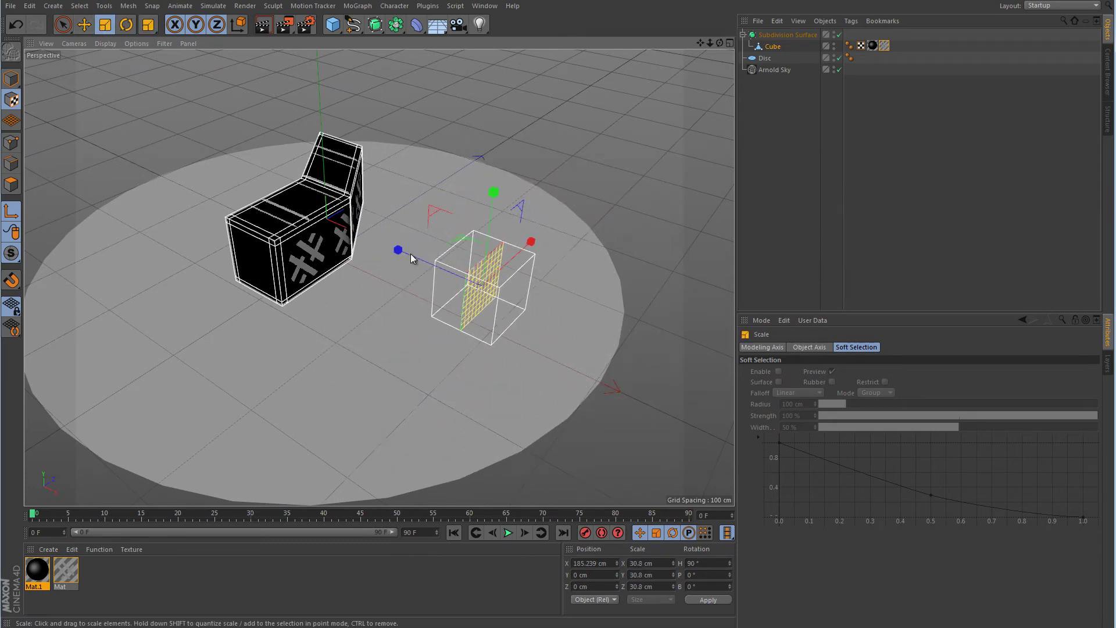
Step: Turn off Tile, set Side to Front, shrink the logo to 22.792 cm and centre it along Z
{"action": "left_click", "coordinate": [884, 46]}
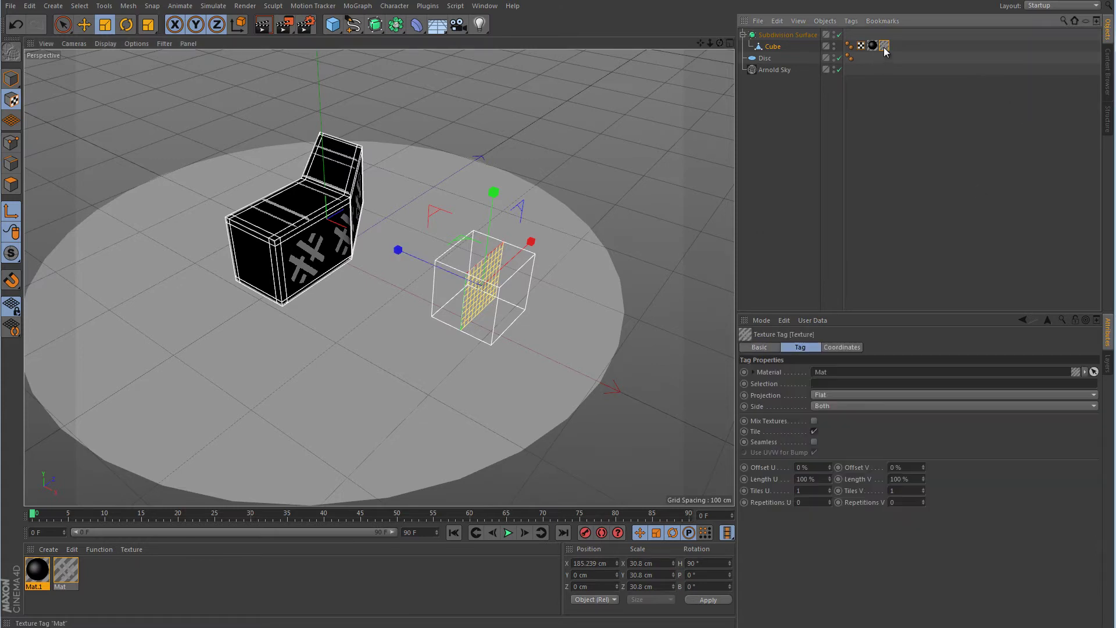
{"action": "left_click", "coordinate": [813, 430]}
{"action": "left_click", "coordinate": [829, 405]}
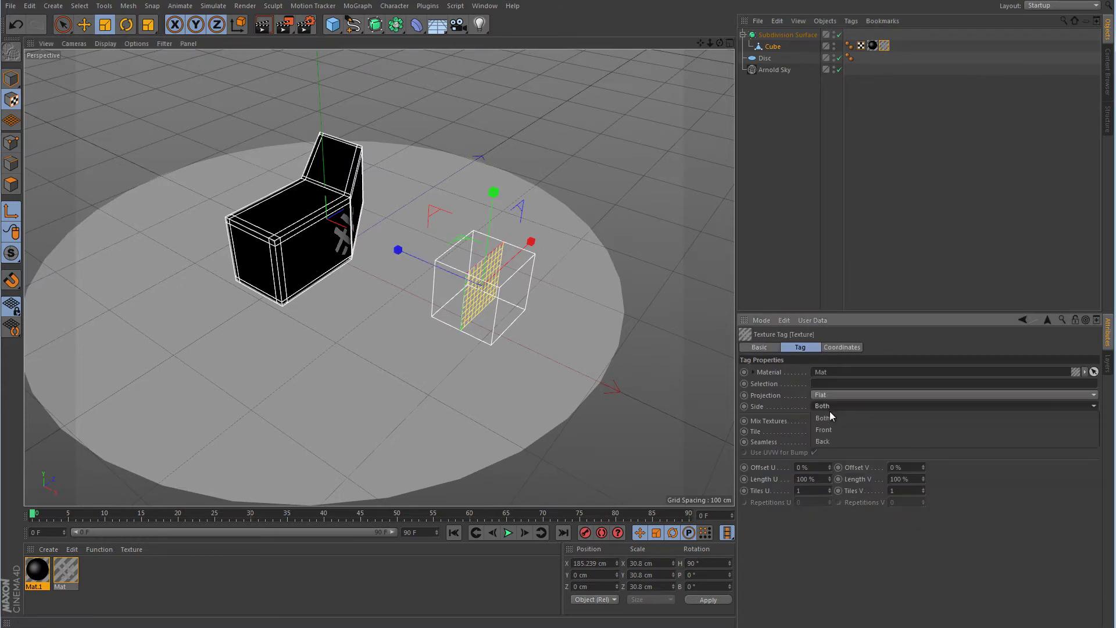
{"action": "left_click", "coordinate": [824, 429]}
{"action": "left_click_drag", "start_coordinate": [518, 321], "coordinate": [416, 323], "text": "alt"}
{"action": "left_click_drag", "start_coordinate": [625, 214], "coordinate": [488, 232]}
{"action": "left_click", "coordinate": [84, 24]}
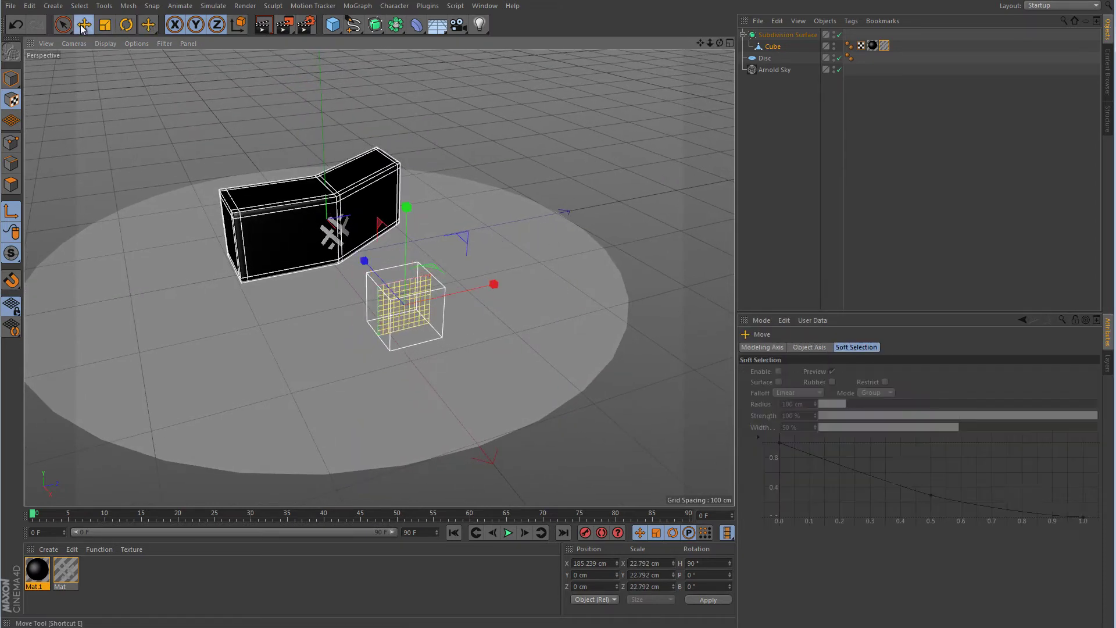
{"action": "left_click_drag", "start_coordinate": [486, 288], "coordinate": [433, 298]}
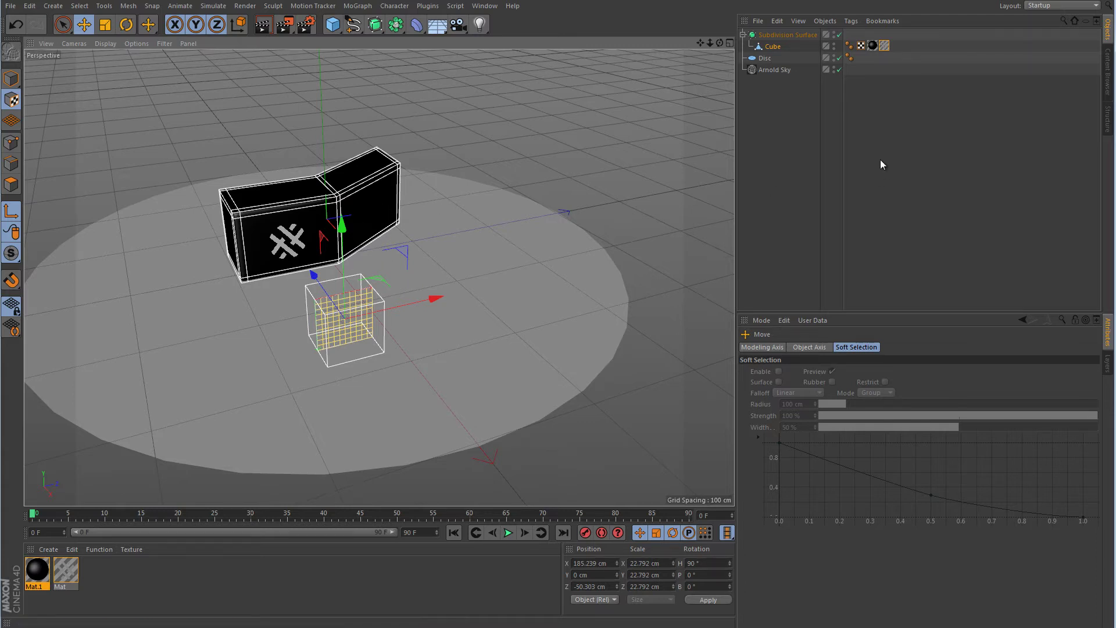
Step: Duplicate the logo texture tag and, in the Top view, slide its projection toward the angled section
{"action": "left_click", "coordinate": [884, 46]}
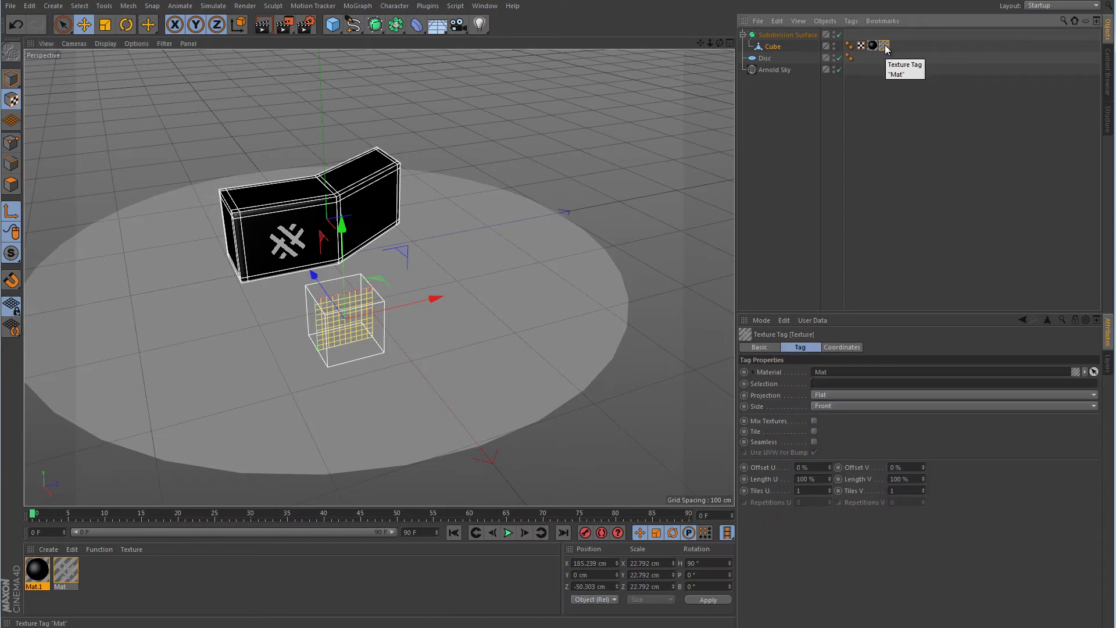
{"action": "left_click_drag", "start_coordinate": [886, 47], "coordinate": [898, 46], "text": "ctrl"}
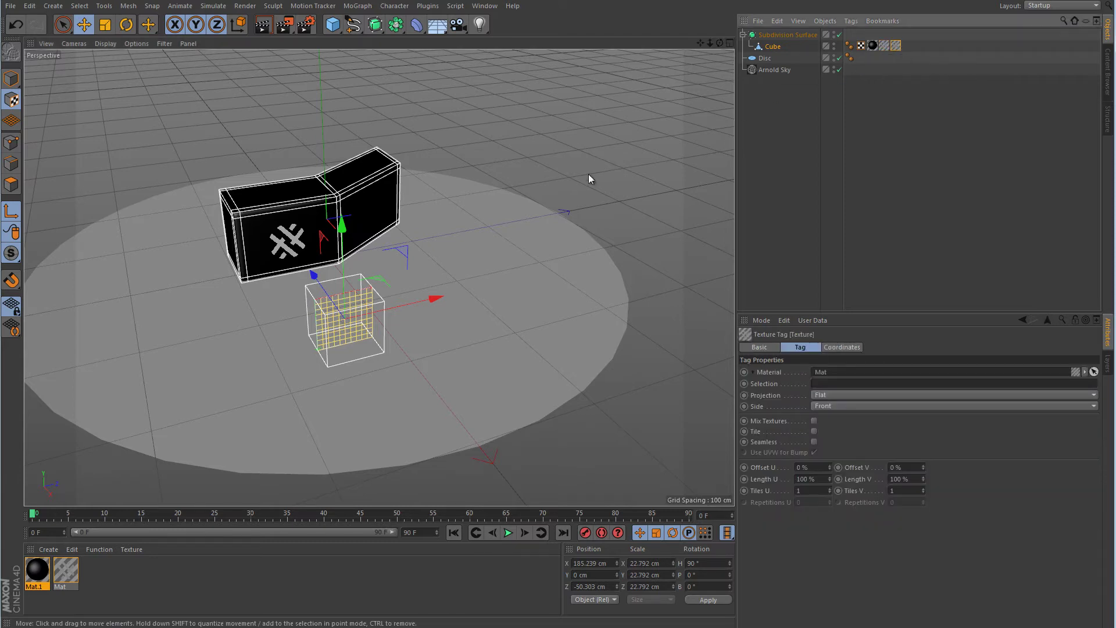
{"action": "scroll", "coordinate": [581, 167], "scroll_direction": "up", "scroll_amount": 3}
{"action": "left_click_drag", "start_coordinate": [335, 367], "coordinate": [462, 361]}
{"action": "middle_click", "coordinate": [462, 361]}
{"action": "middle_click", "coordinate": [566, 211]}
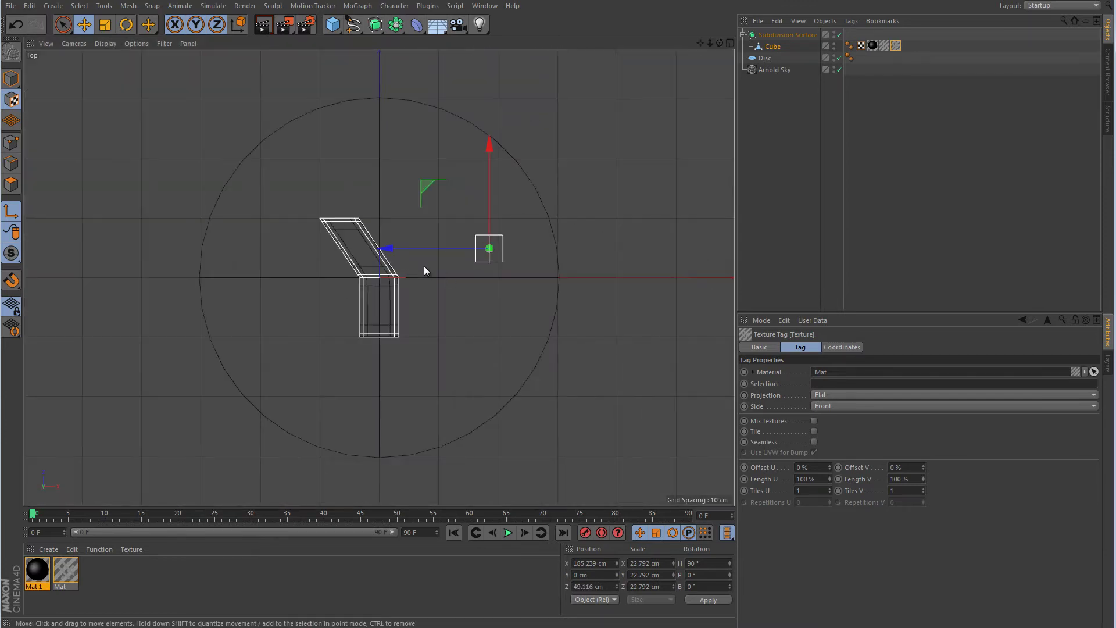
{"action": "scroll", "coordinate": [444, 269], "scroll_direction": "up", "scroll_amount": 5}
{"action": "left_click_drag", "start_coordinate": [491, 166], "coordinate": [386, 169]}
Step: Rotate the second logo projection to a 124.168° heading onto the angled face and check it in perspective
{"action": "key", "text": "r"}
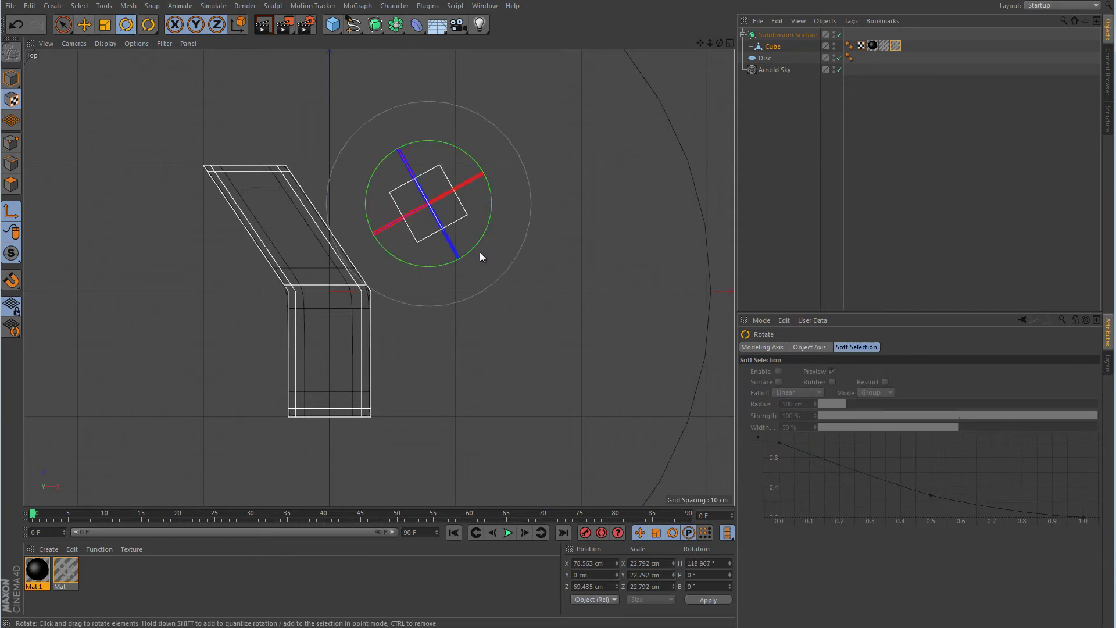
{"action": "key", "text": "e"}
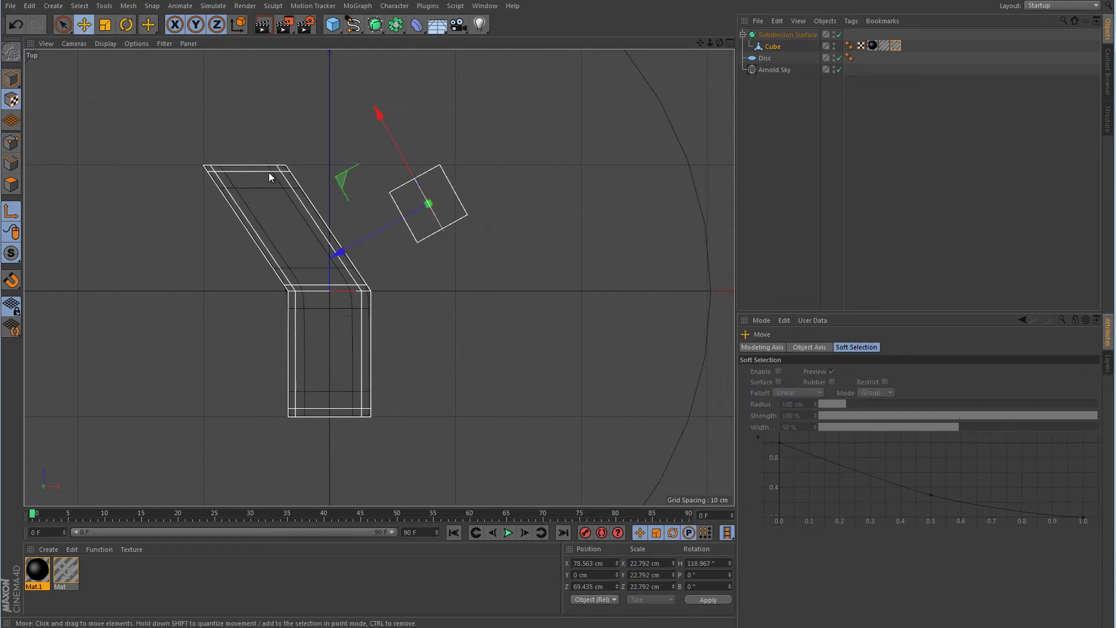
{"action": "left_click_drag", "start_coordinate": [342, 187], "coordinate": [269, 196]}
{"action": "left_click", "coordinate": [126, 24]}
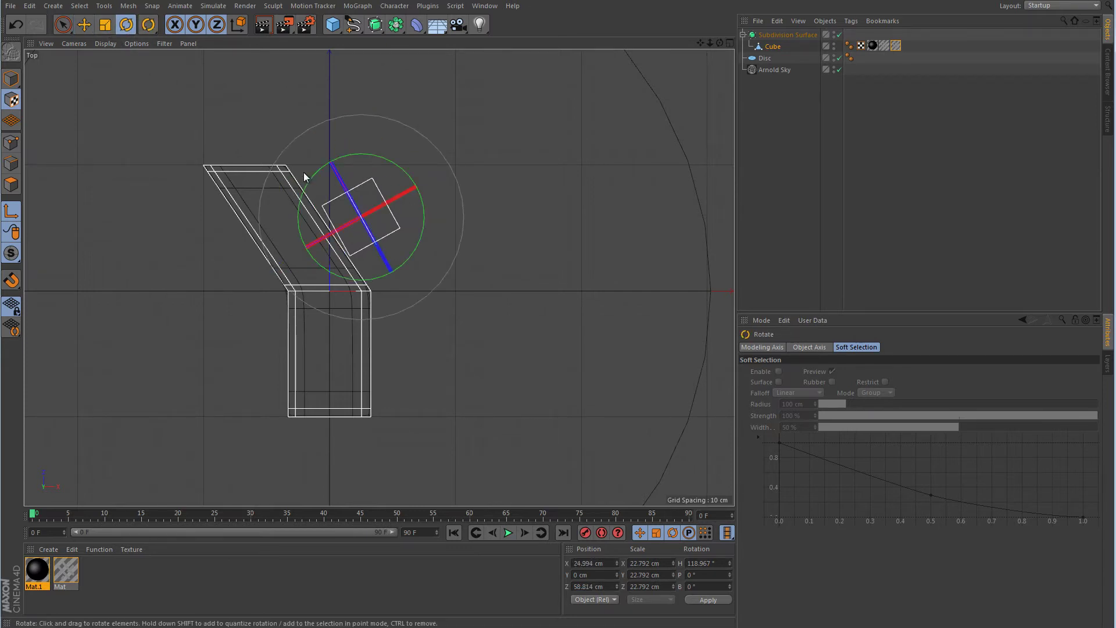
{"action": "mouse_move", "coordinate": [318, 170]}
{"action": "left_mouse_down"}
{"action": "mouse_move", "coordinate": [280, 197]}
{"action": "mouse_move", "coordinate": [316, 169]}
{"action": "left_mouse_up"}
{"action": "left_click", "coordinate": [85, 25]}
{"action": "middle_click", "coordinate": [497, 208]}
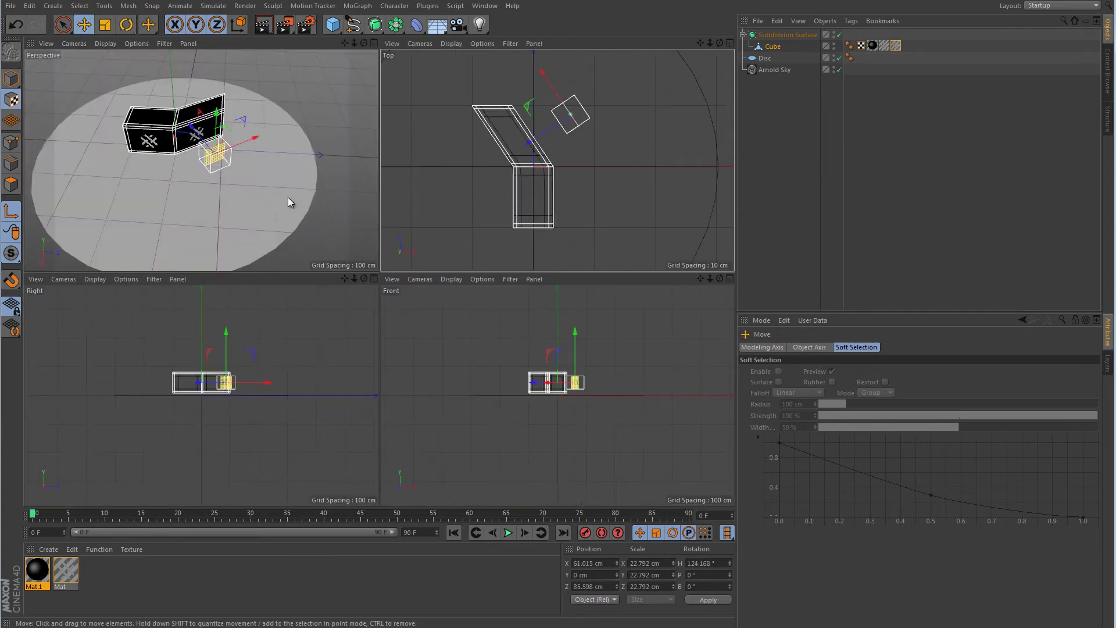
{"action": "middle_click", "coordinate": [287, 197]}
{"action": "left_click_drag", "start_coordinate": [567, 348], "coordinate": [610, 337], "text": "alt"}
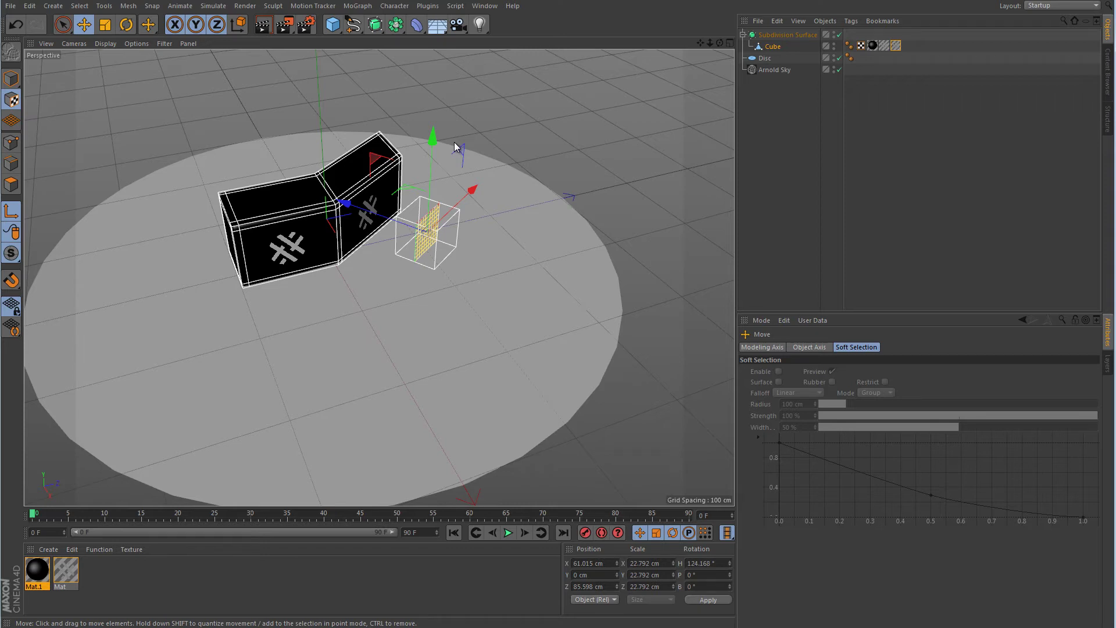
{"action": "scroll", "coordinate": [389, 198], "scroll_direction": "up", "scroll_amount": 5}
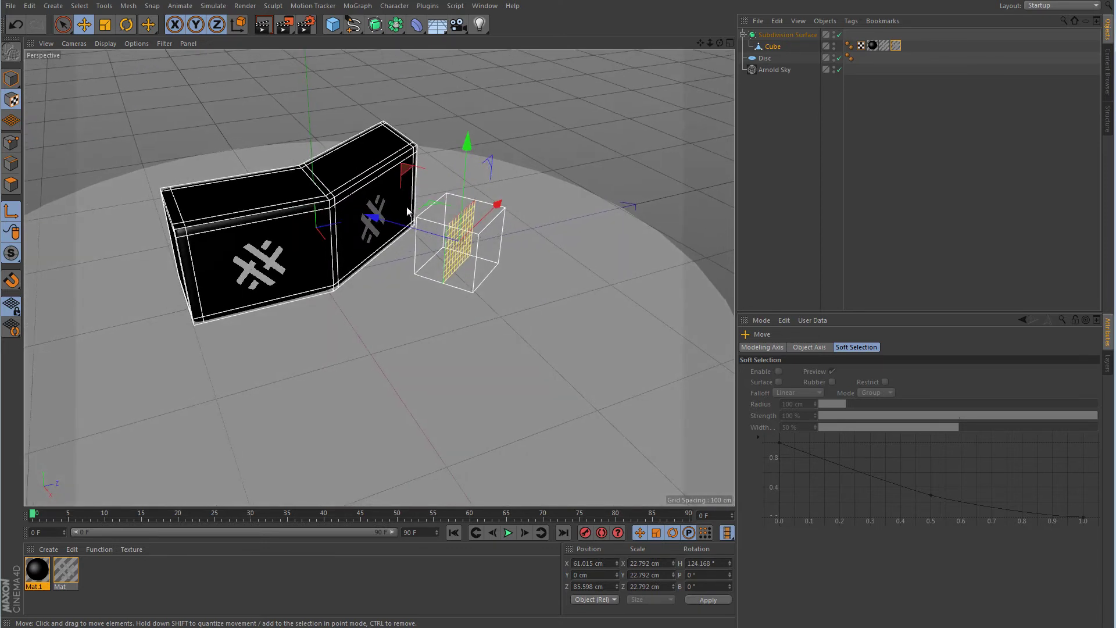
{"action": "scroll", "coordinate": [407, 210], "scroll_direction": "up", "scroll_amount": 4}
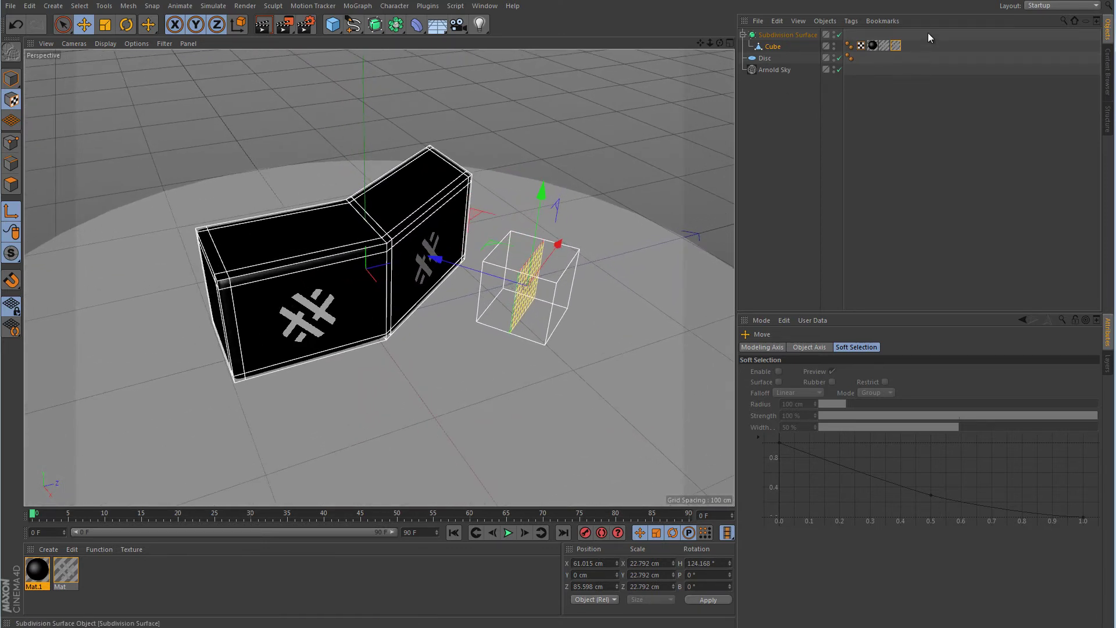
Step: Delete the Cube's three texture tags and restart the Arnold IPR live render
{"action": "left_click_drag", "start_coordinate": [918, 38], "coordinate": [873, 56]}
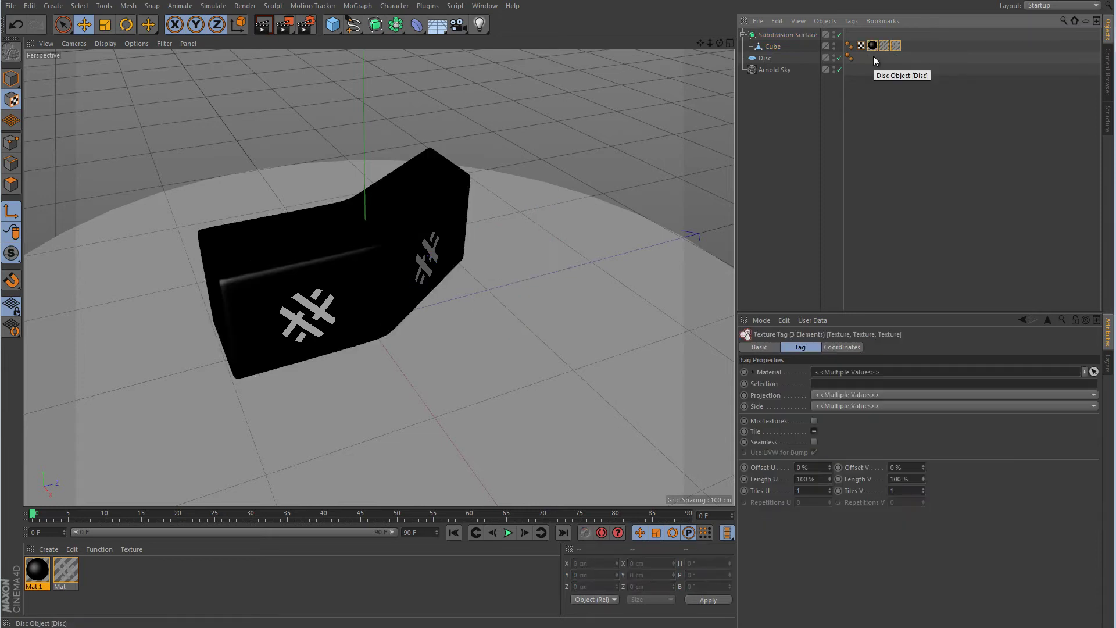
{"action": "key", "text": "Delete"}
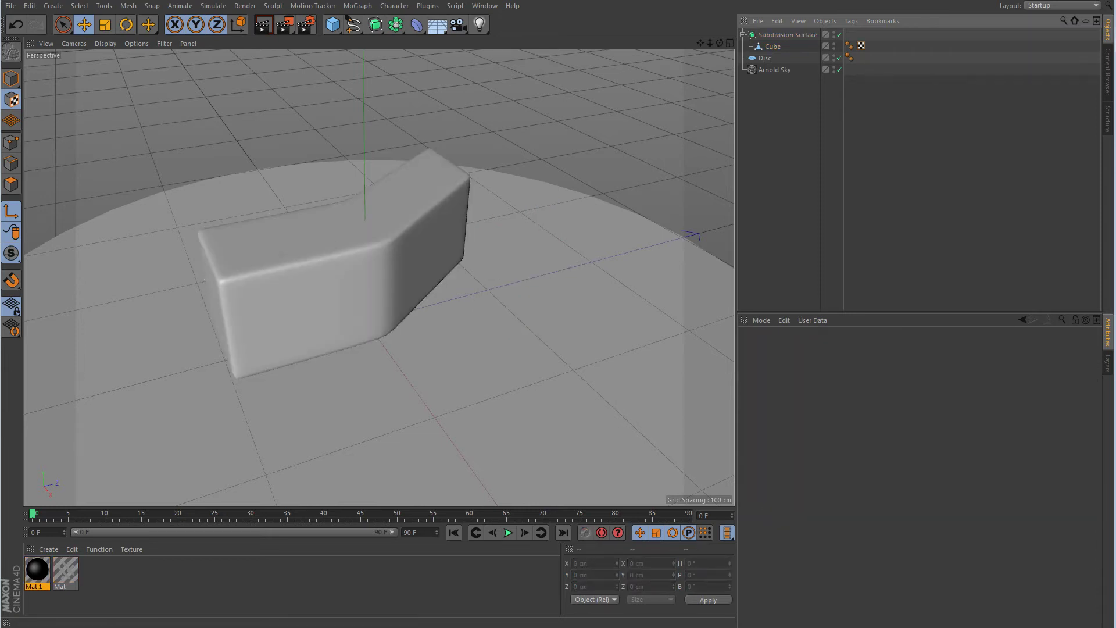
{"action": "left_click_drag", "start_coordinate": [304, 43], "coordinate": [186, 17]}
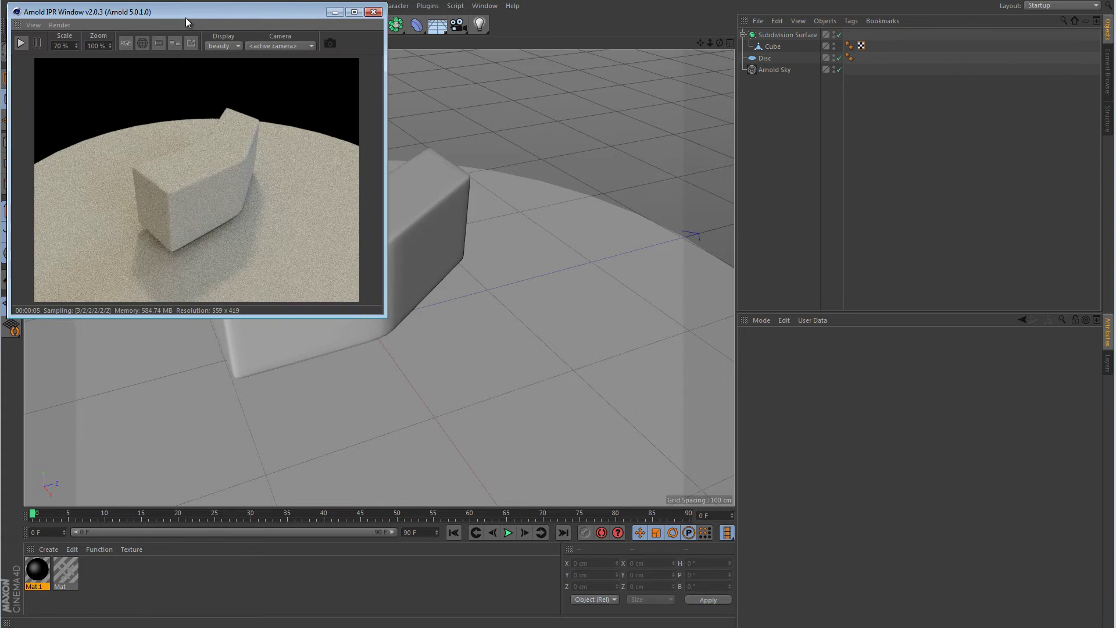
{"action": "left_click", "coordinate": [21, 43]}
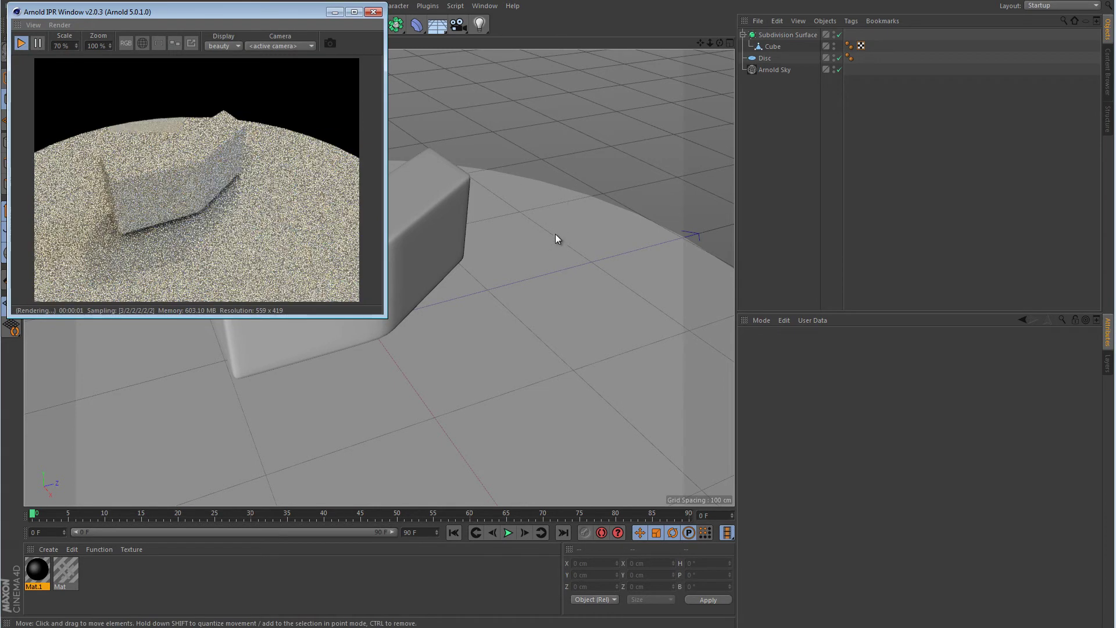
Step: Inspect the Arnold Sky settings, then delete both the Mat and Mat.1 materials
{"action": "left_click_drag", "start_coordinate": [524, 253], "coordinate": [553, 326], "text": "alt"}
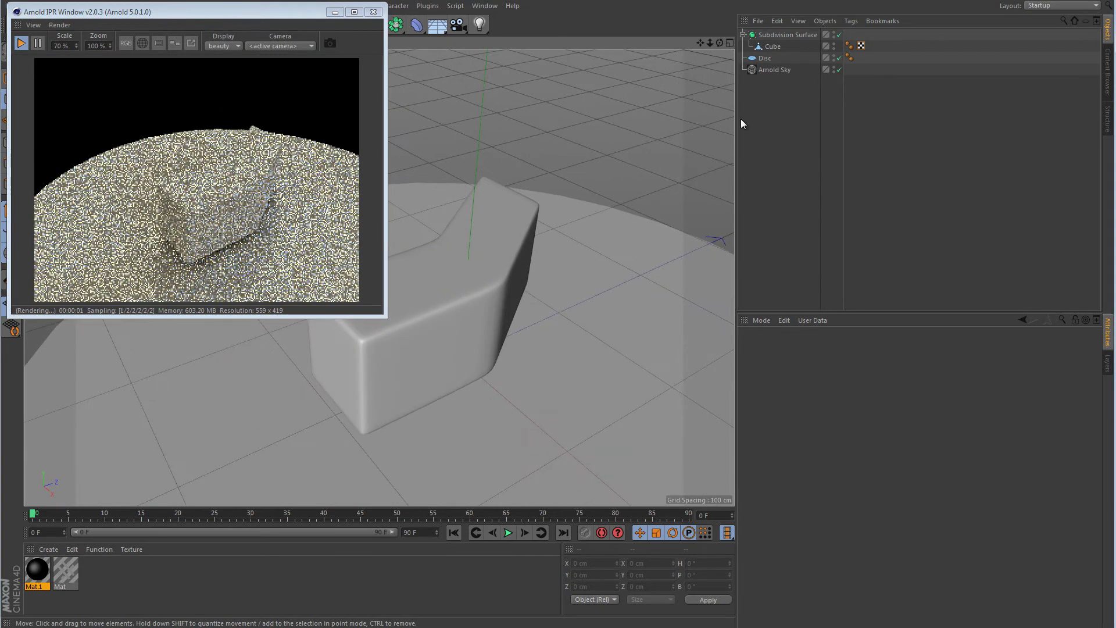
{"action": "left_click", "coordinate": [772, 69]}
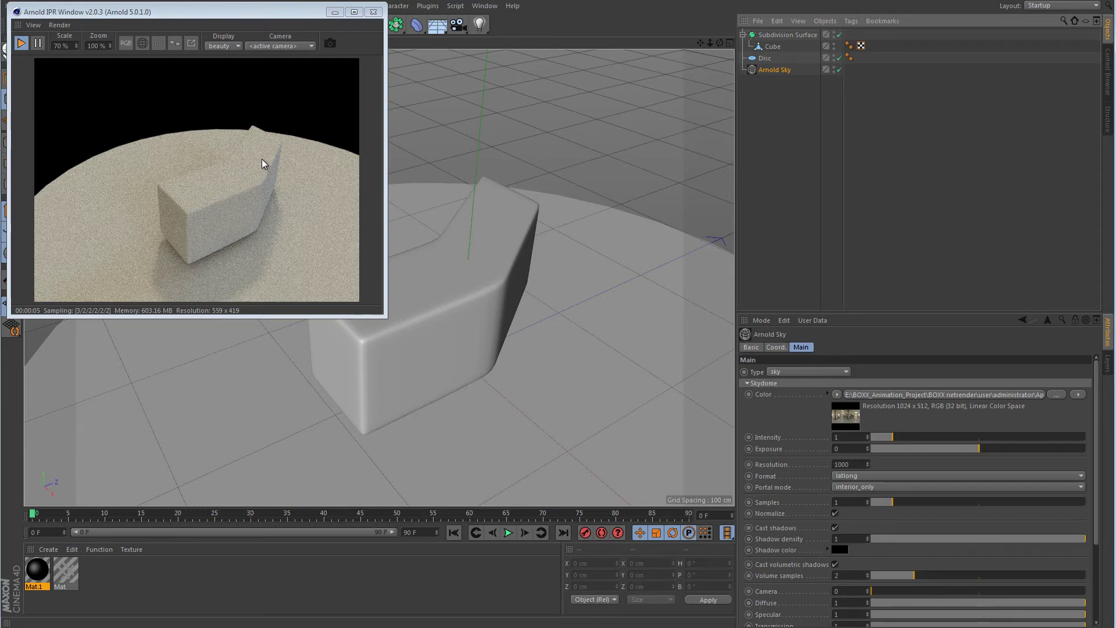
{"action": "left_click_drag", "start_coordinate": [114, 572], "coordinate": [31, 595]}
{"action": "key", "text": "Delete"}
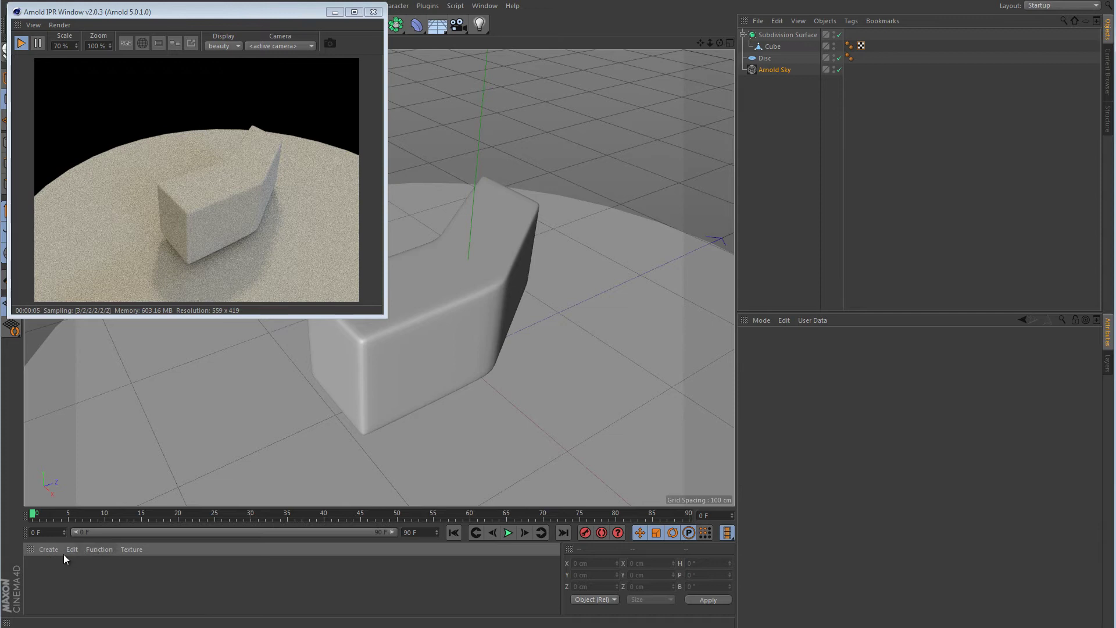
Step: Add an Arnold standard_surface material through Create > Arnold > Surface
{"action": "left_click", "coordinate": [46, 549]}
{"action": "mouse_move", "coordinate": [89, 466]}
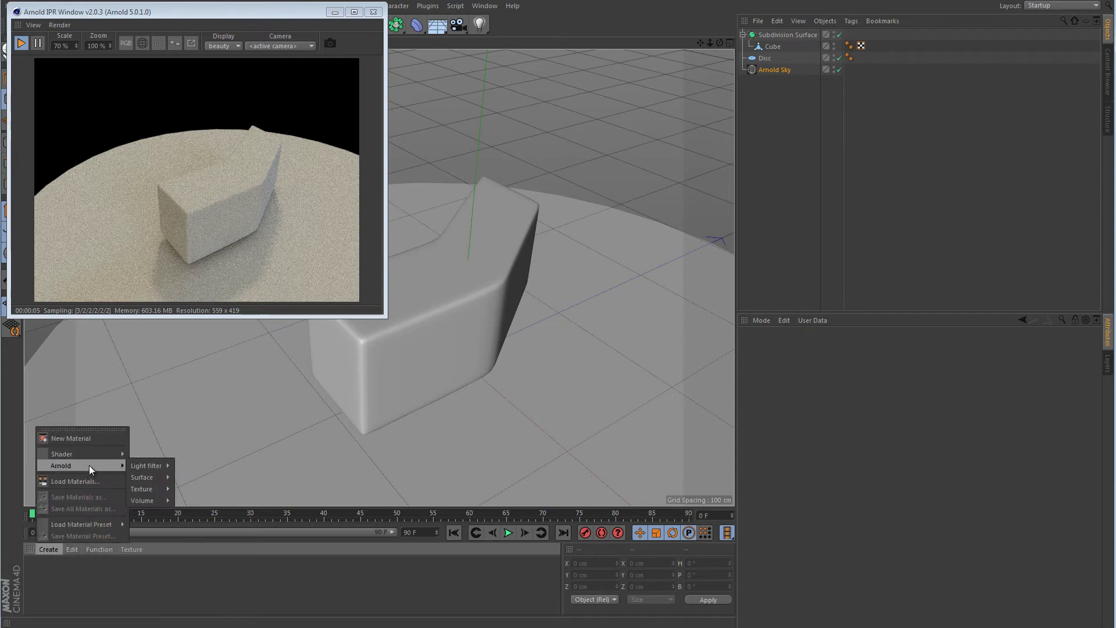
{"action": "mouse_move", "coordinate": [145, 480]}
{"action": "left_click", "coordinate": [200, 516]}
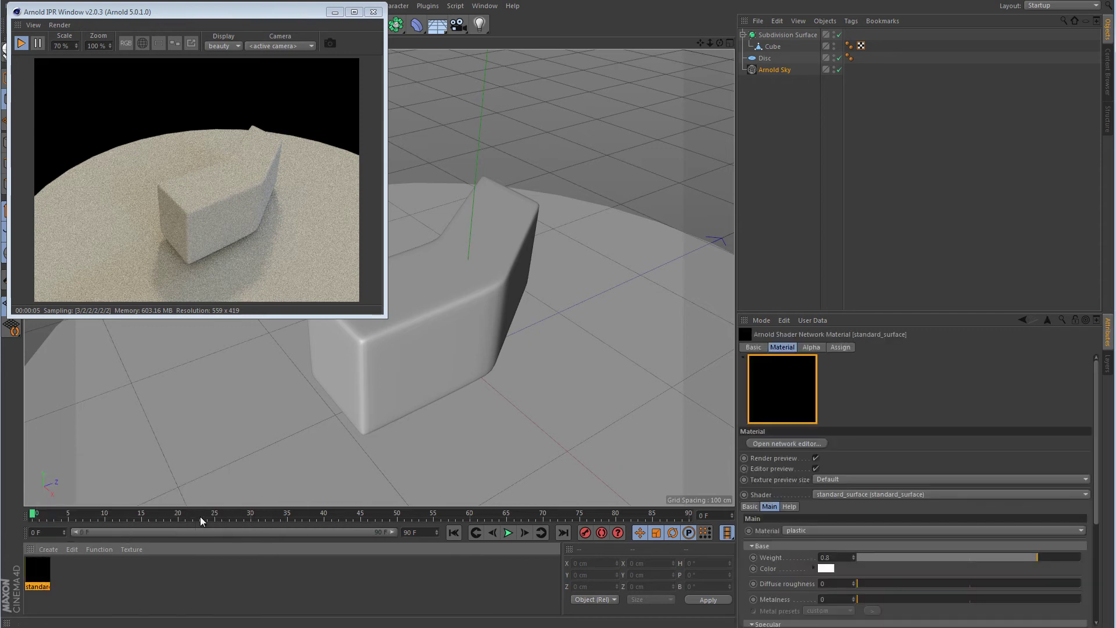
Step: Stop the IPR, open the standard_surface material's shader network editor, and apply the material to the Cube
{"action": "left_click", "coordinate": [21, 44]}
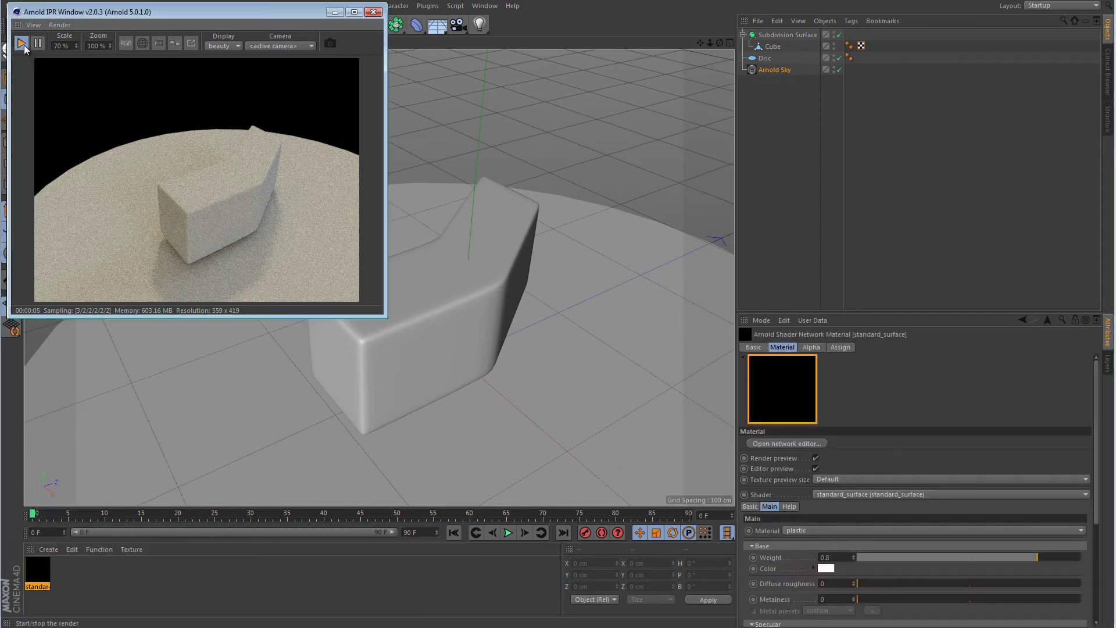
{"action": "left_click", "coordinate": [37, 572]}
{"action": "double_click", "coordinate": [37, 572]}
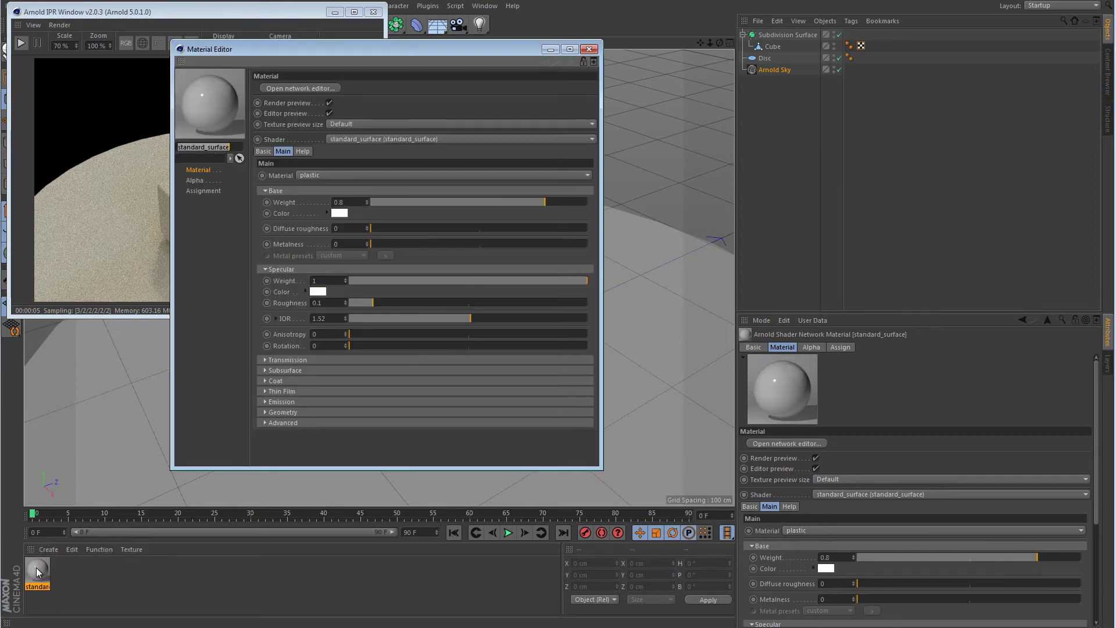
{"action": "left_click", "coordinate": [312, 90]}
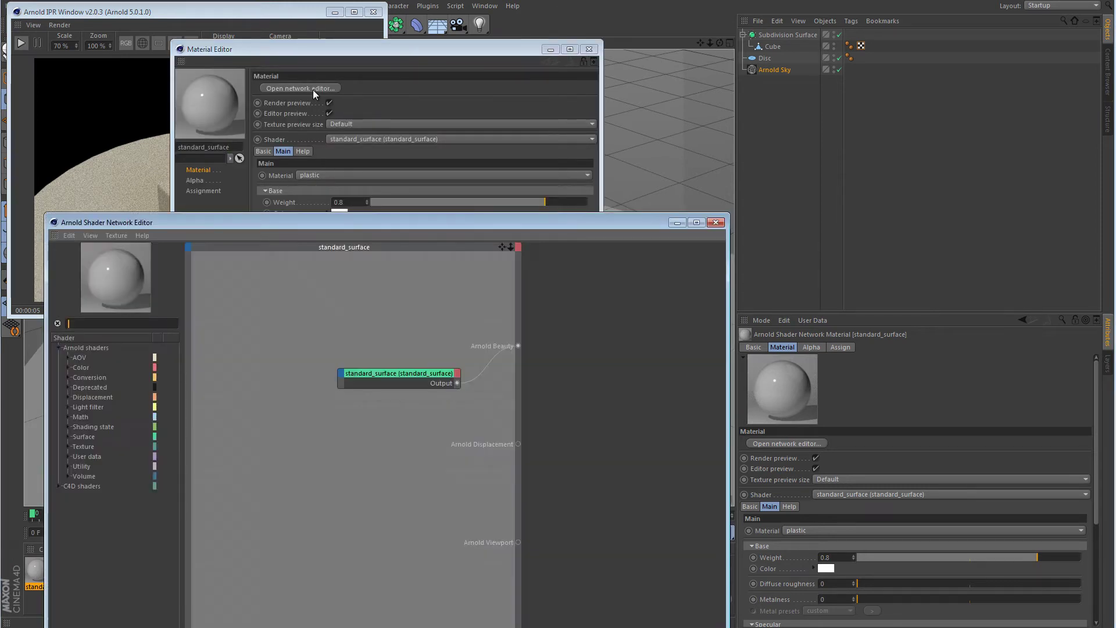
{"action": "left_click", "coordinate": [583, 51]}
{"action": "left_click_drag", "start_coordinate": [560, 220], "coordinate": [667, 141]}
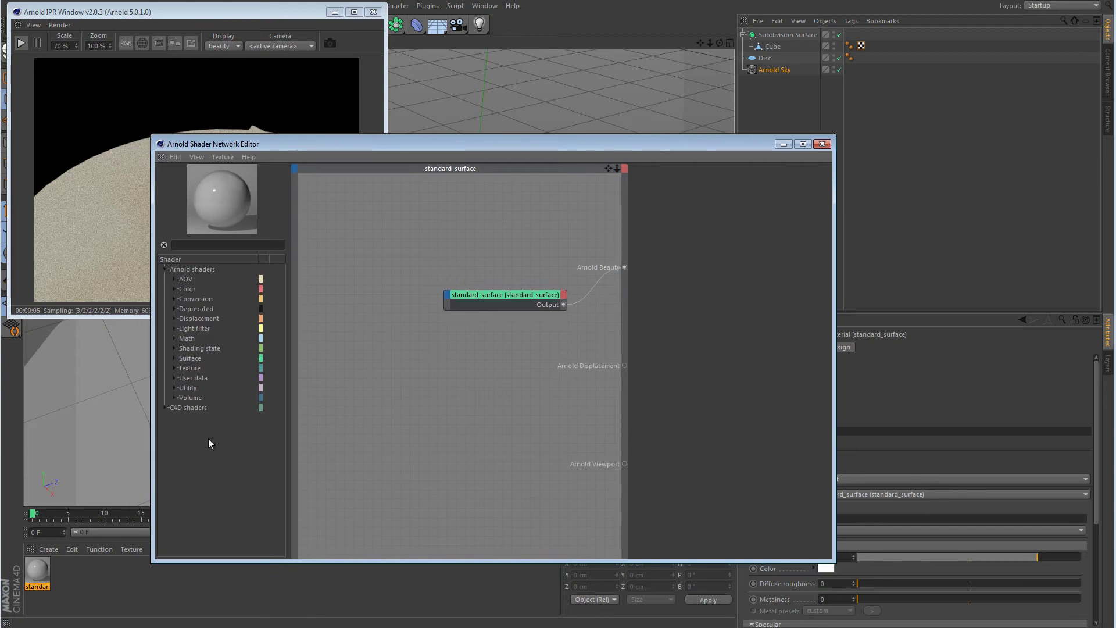
{"action": "left_click_drag", "start_coordinate": [43, 576], "coordinate": [776, 47]}
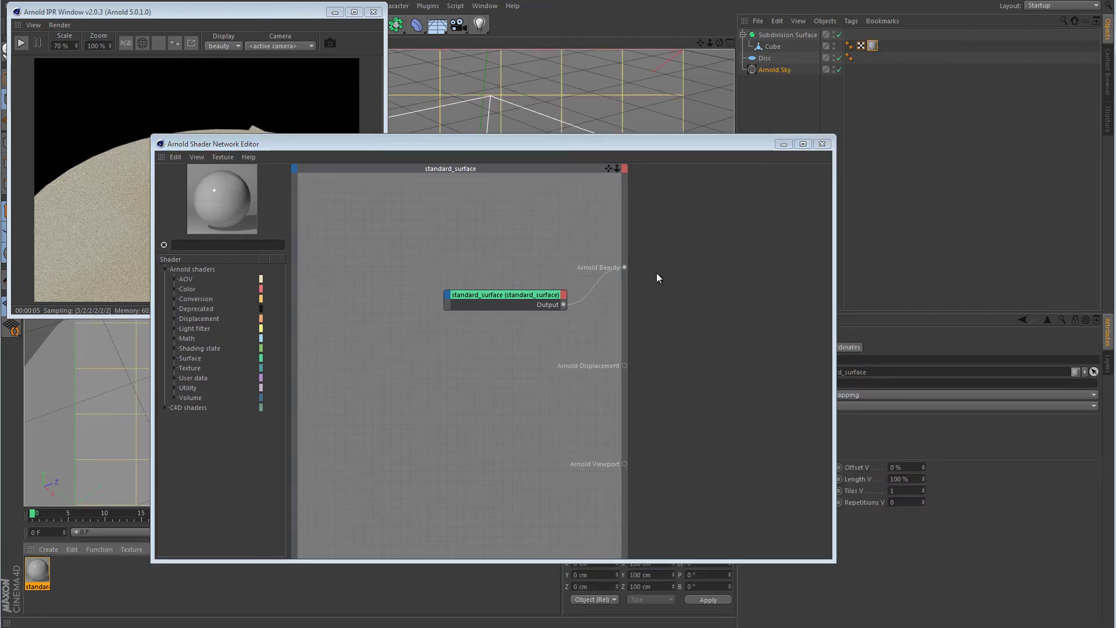
Step: Reposition the standard_surface node up-left and detach its output from Arnold Beauty
{"action": "left_click", "coordinate": [519, 298]}
{"action": "left_click_drag", "start_coordinate": [518, 296], "coordinate": [483, 256]}
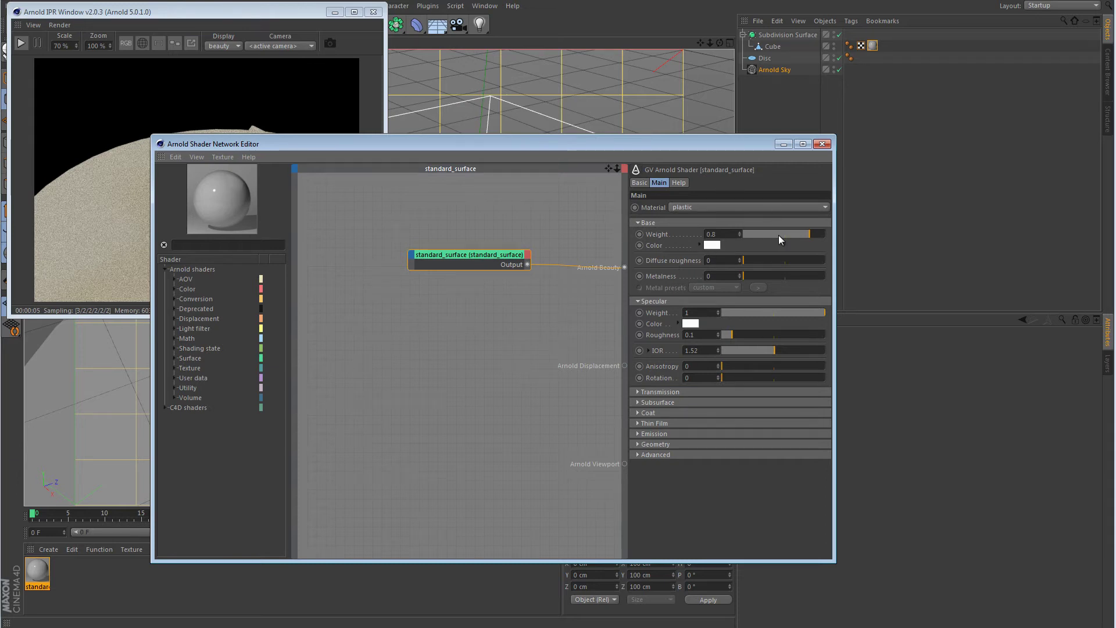
{"action": "left_click_drag", "start_coordinate": [624, 268], "coordinate": [566, 273]}
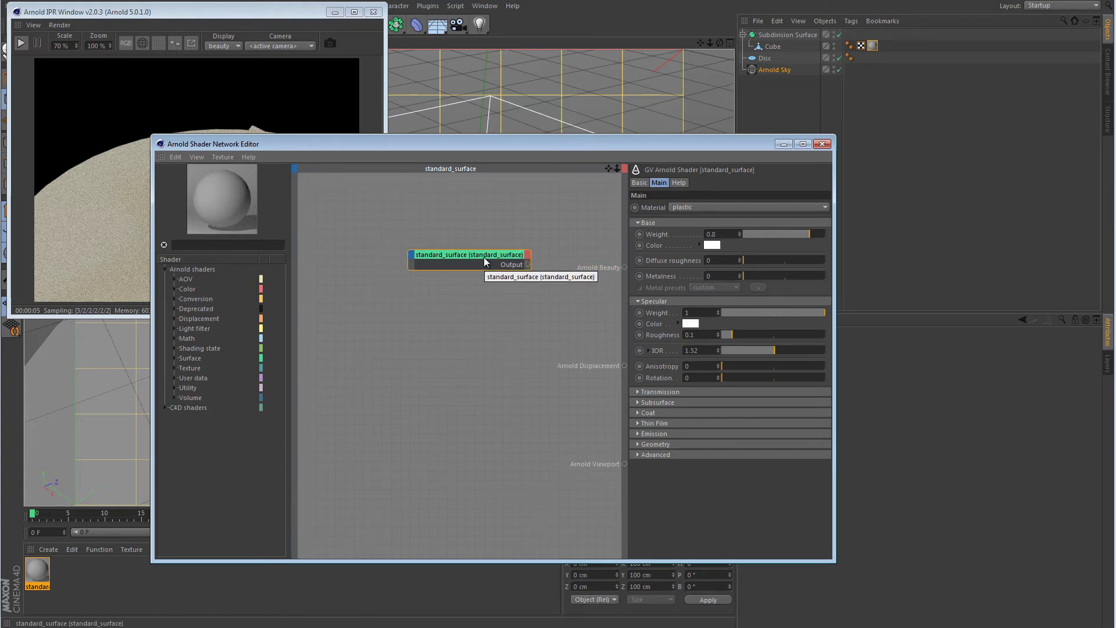
{"action": "left_click_drag", "start_coordinate": [484, 258], "coordinate": [408, 231]}
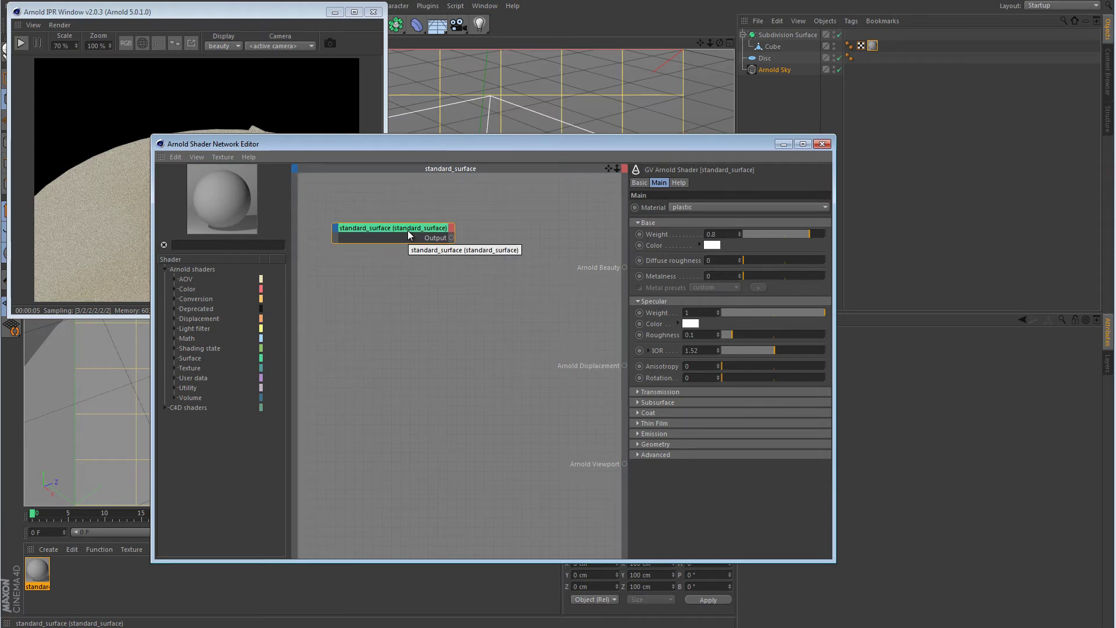
Step: Set the standard_surface base colour to black, raise specular roughness, and set specular IOR to 1.3
{"action": "left_click", "coordinate": [712, 245]}
{"action": "left_click", "coordinate": [696, 303]}
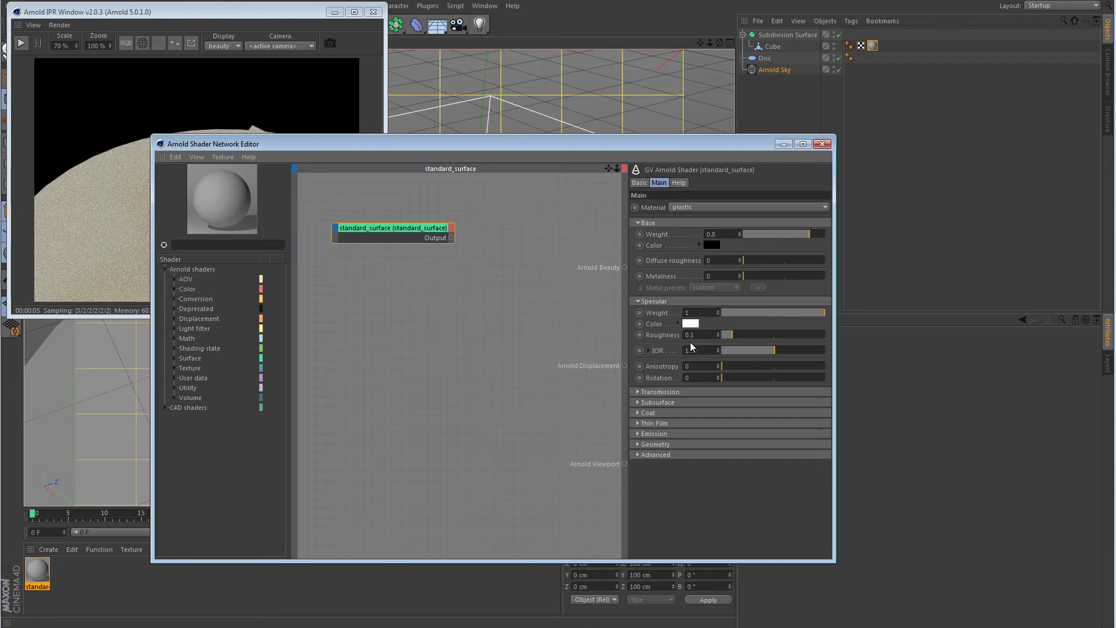
{"action": "left_click_drag", "start_coordinate": [730, 335], "coordinate": [738, 336]}
{"action": "left_click", "coordinate": [714, 350]}
{"action": "key", "text": "BackSpace"}
{"action": "key", "text": "BackSpace"}
{"action": "type", "text": "3"}
{"action": "key", "text": "Return"}
{"action": "left_click_drag", "start_coordinate": [407, 229], "coordinate": [397, 234]}
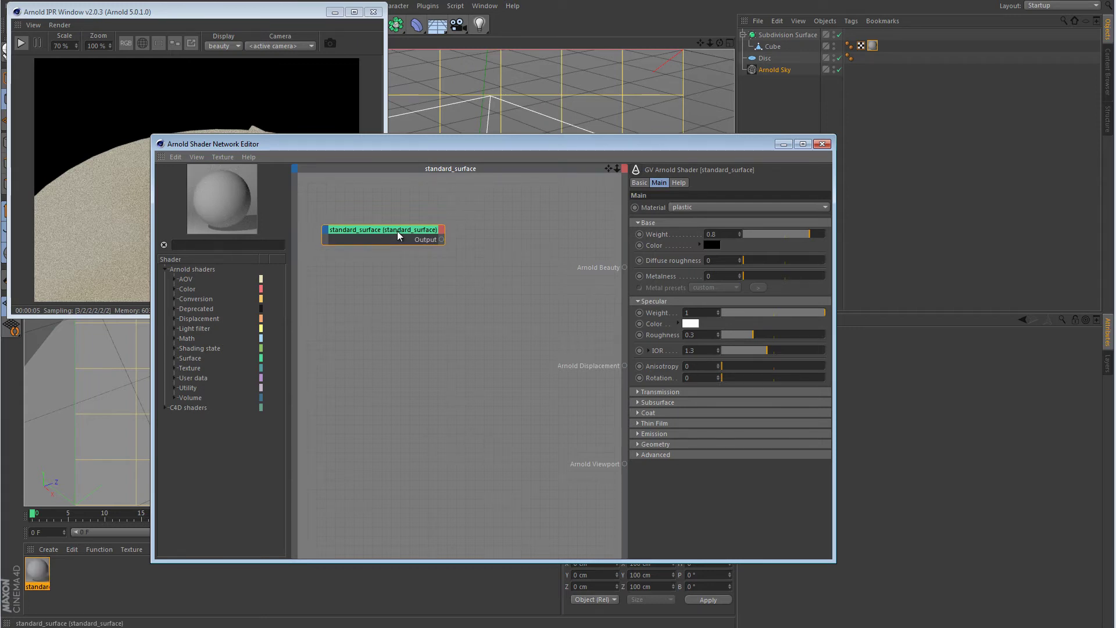
Step: Add a layer shader from the 'layer' search and wire the black standard_surface into Layer 1
{"action": "left_click", "coordinate": [246, 245]}
{"action": "type", "text": "la"}
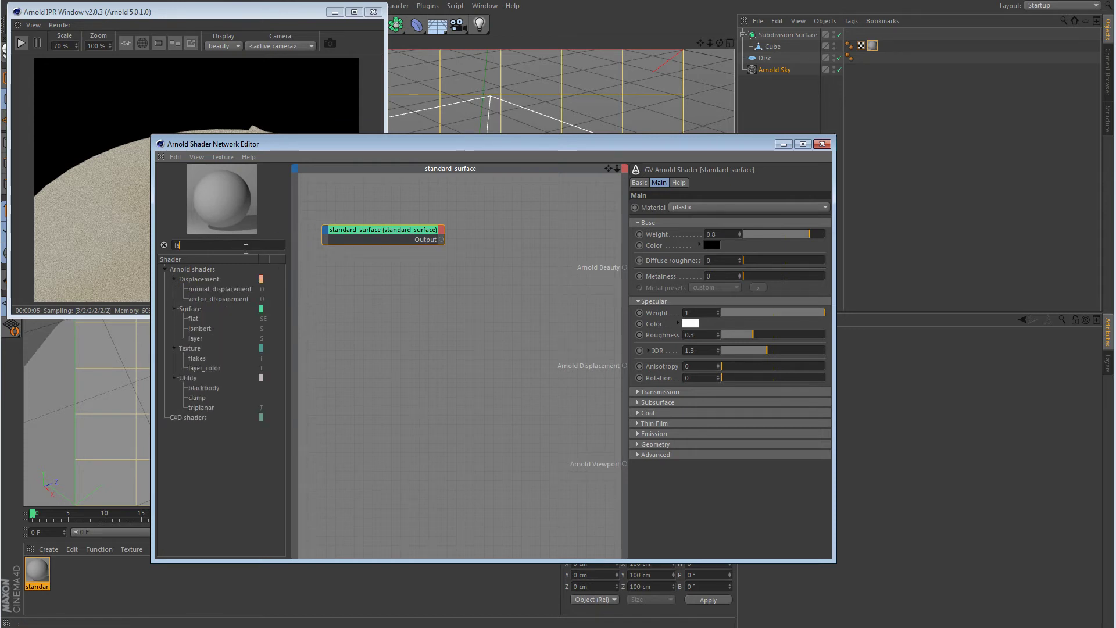
{"action": "type", "text": "yer"}
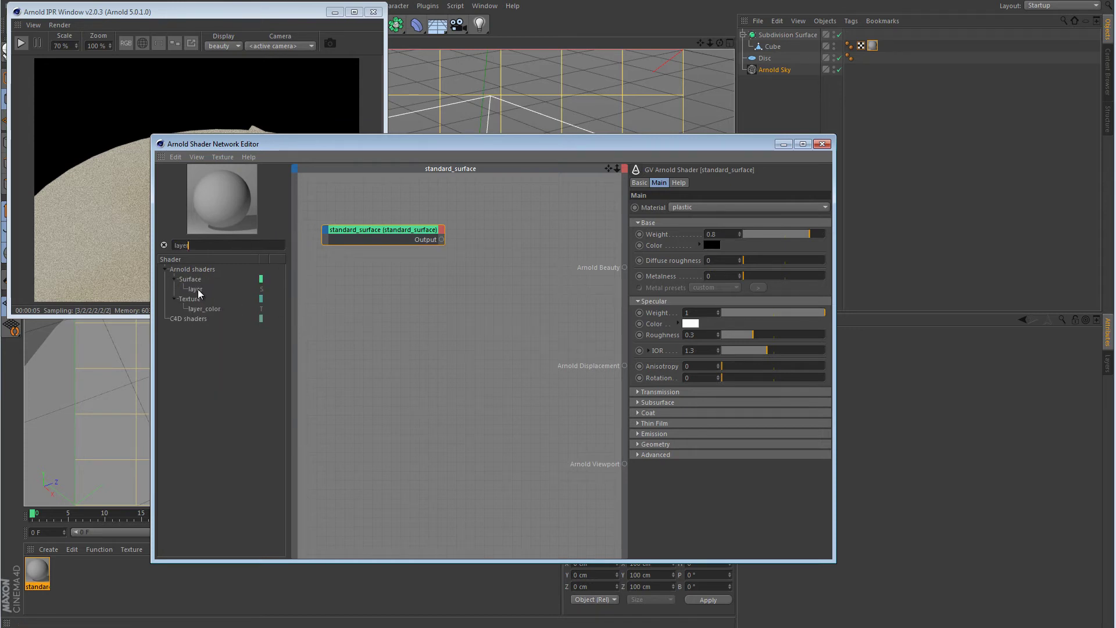
{"action": "left_click_drag", "start_coordinate": [201, 288], "coordinate": [491, 283]}
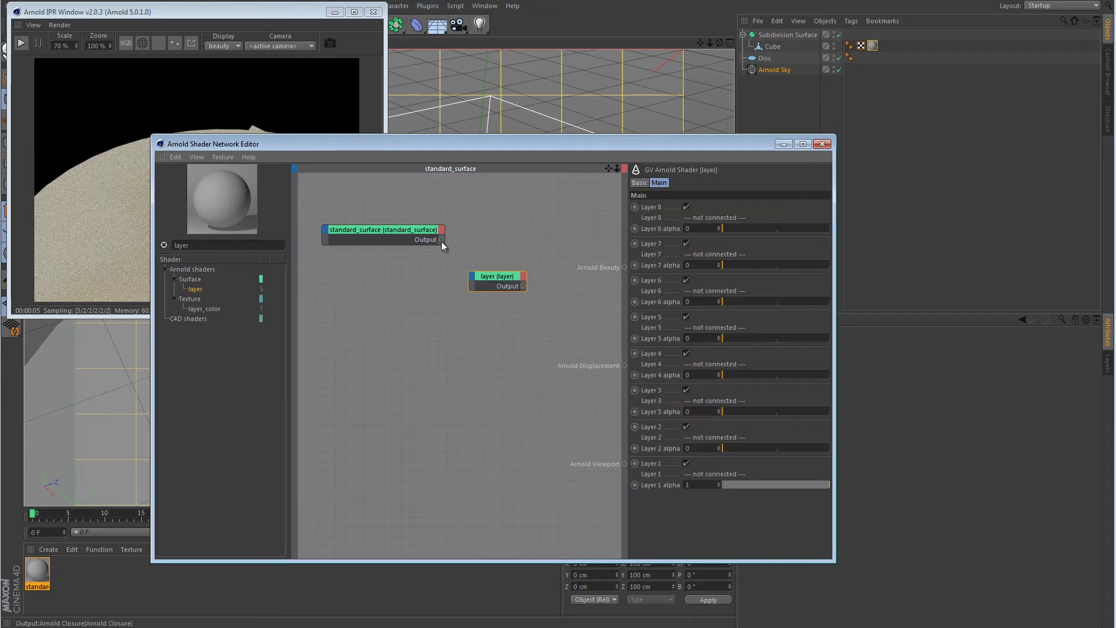
{"action": "left_click_drag", "start_coordinate": [441, 239], "coordinate": [474, 284]}
{"action": "mouse_move", "coordinate": [481, 288]}
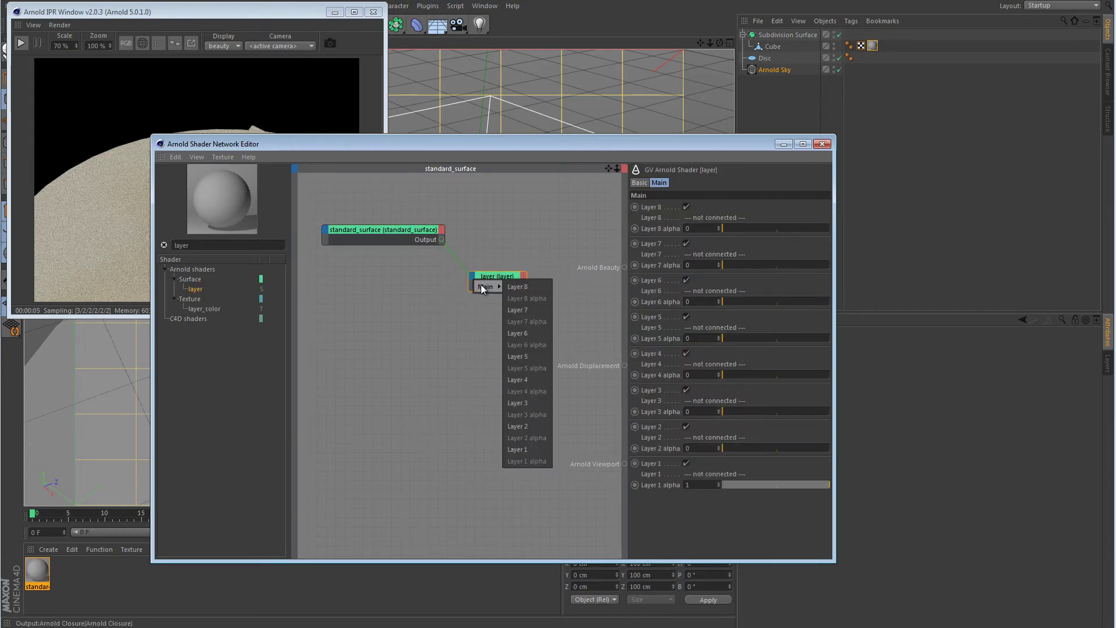
{"action": "left_click", "coordinate": [524, 448]}
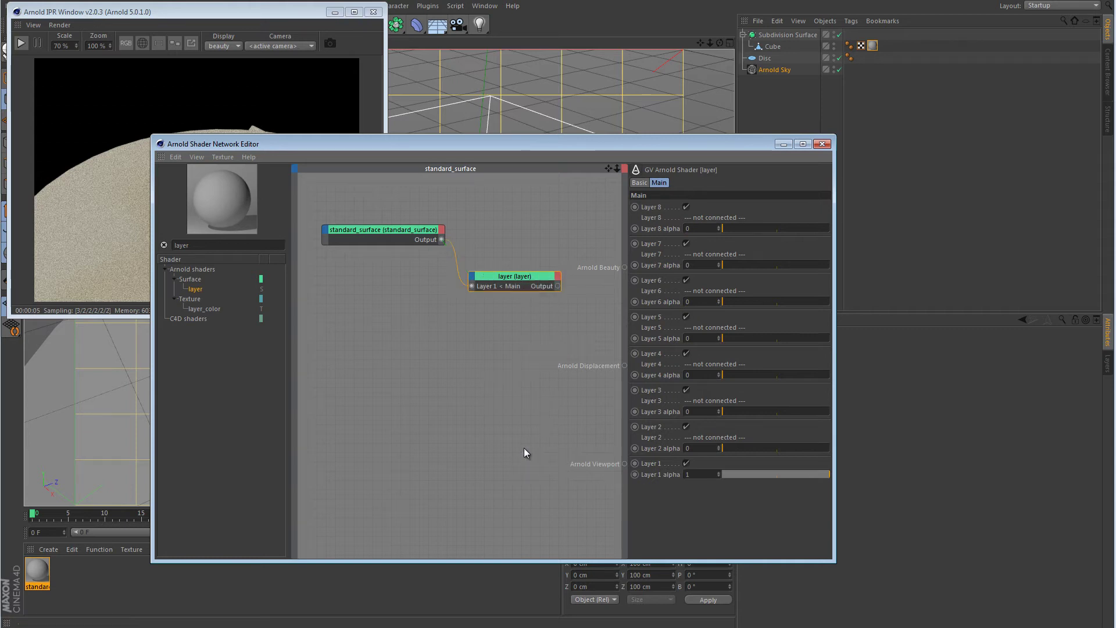
Step: Duplicate the standard_surface node, make its base colour white, and wire it into Layer 2
{"action": "left_click", "coordinate": [388, 229]}
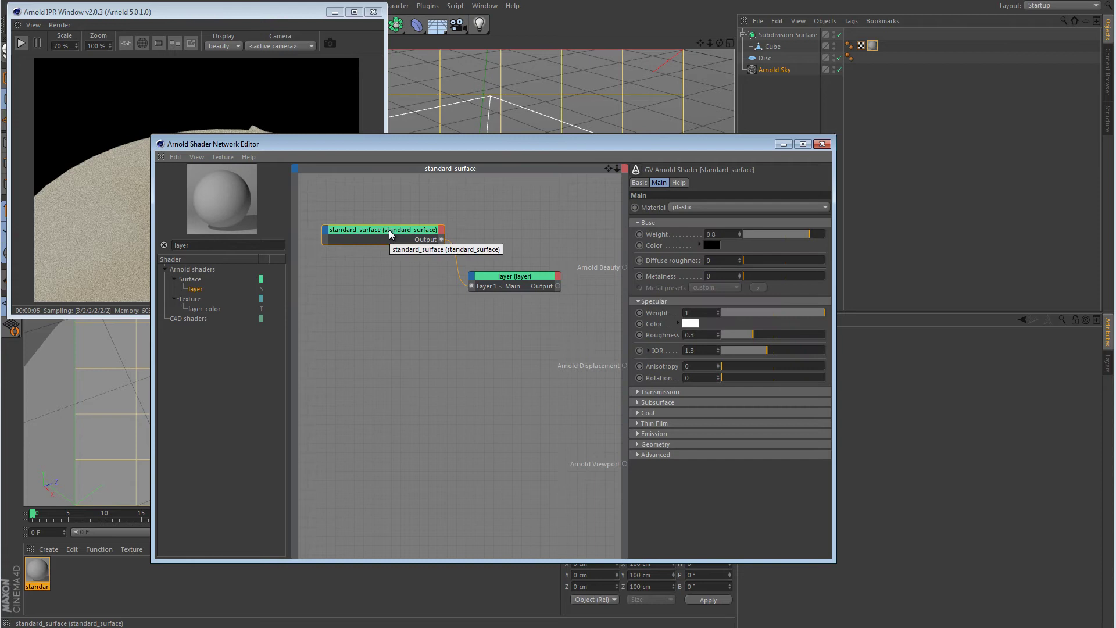
{"action": "left_click_drag", "start_coordinate": [389, 229], "coordinate": [401, 295]}
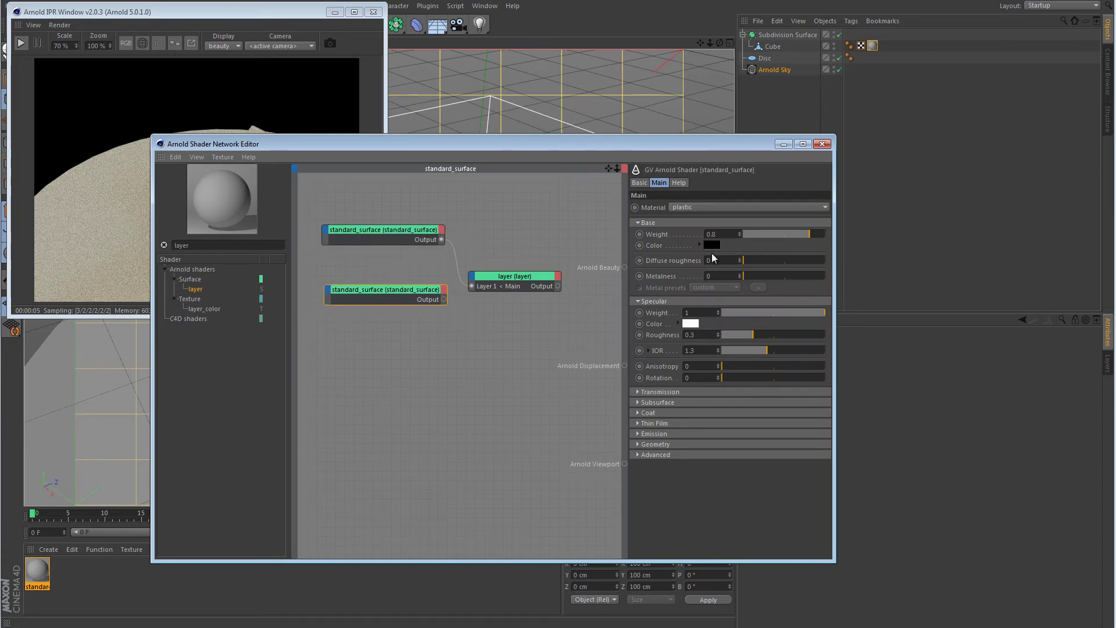
{"action": "left_click", "coordinate": [711, 244]}
{"action": "left_click_drag", "start_coordinate": [654, 262], "coordinate": [616, 208]}
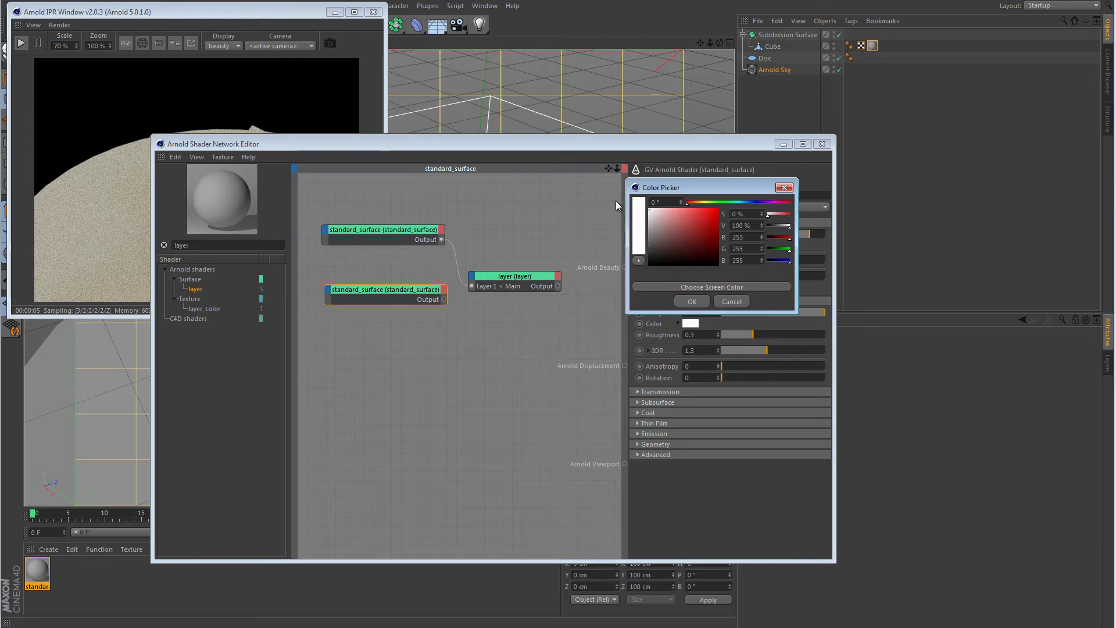
{"action": "left_click", "coordinate": [699, 302]}
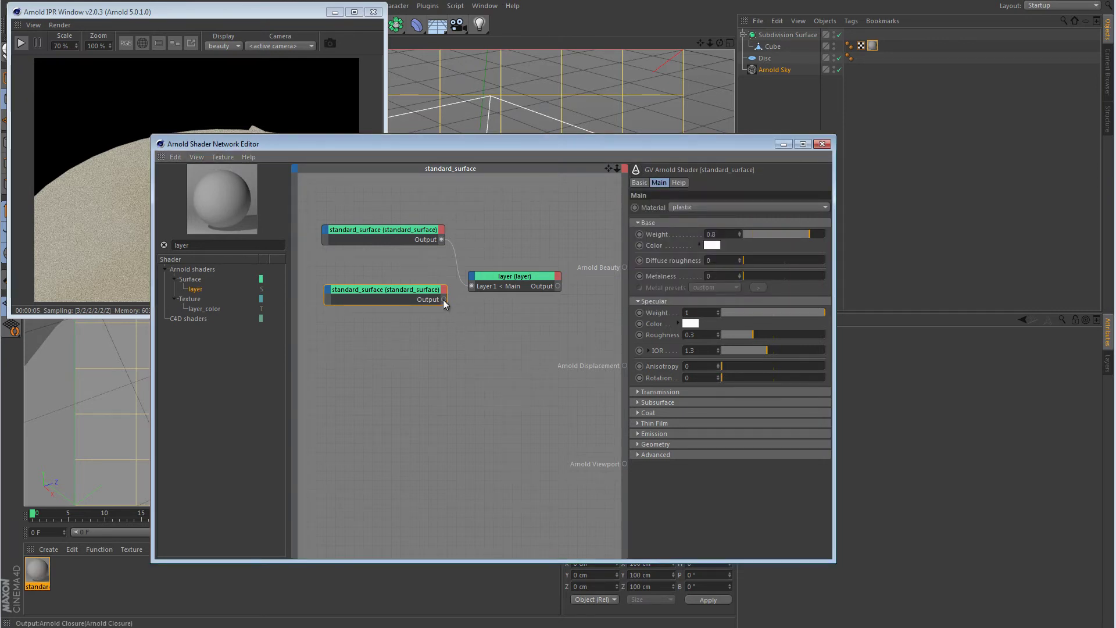
{"action": "left_click_drag", "start_coordinate": [444, 299], "coordinate": [533, 378]}
{"action": "left_click_drag", "start_coordinate": [525, 423], "coordinate": [524, 424]}
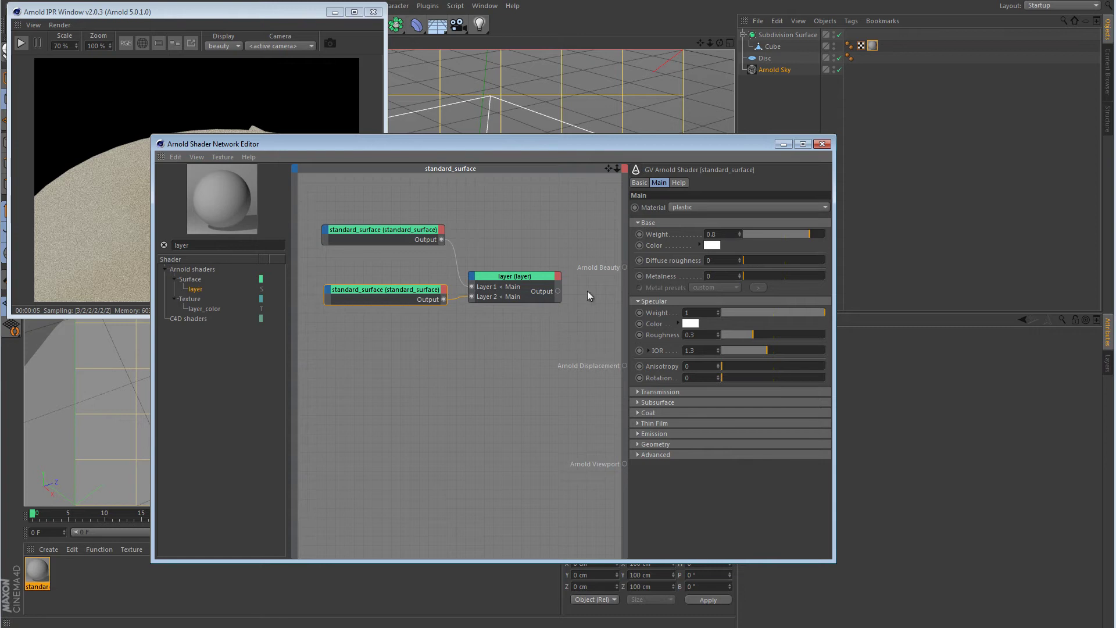
Step: Connect the layer shader's Output to Arnold Beauty and orbit to a new view of the glossy black box
{"action": "left_click_drag", "start_coordinate": [559, 295], "coordinate": [625, 267]}
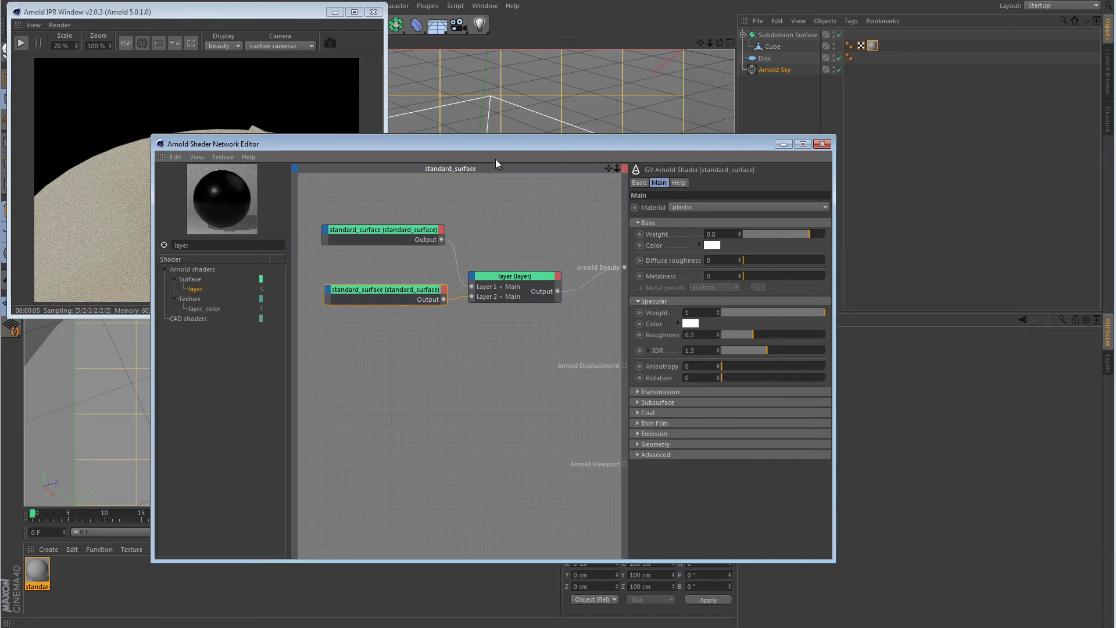
{"action": "left_click_drag", "start_coordinate": [576, 161], "coordinate": [760, 195]}
{"action": "left_click", "coordinate": [239, 180]}
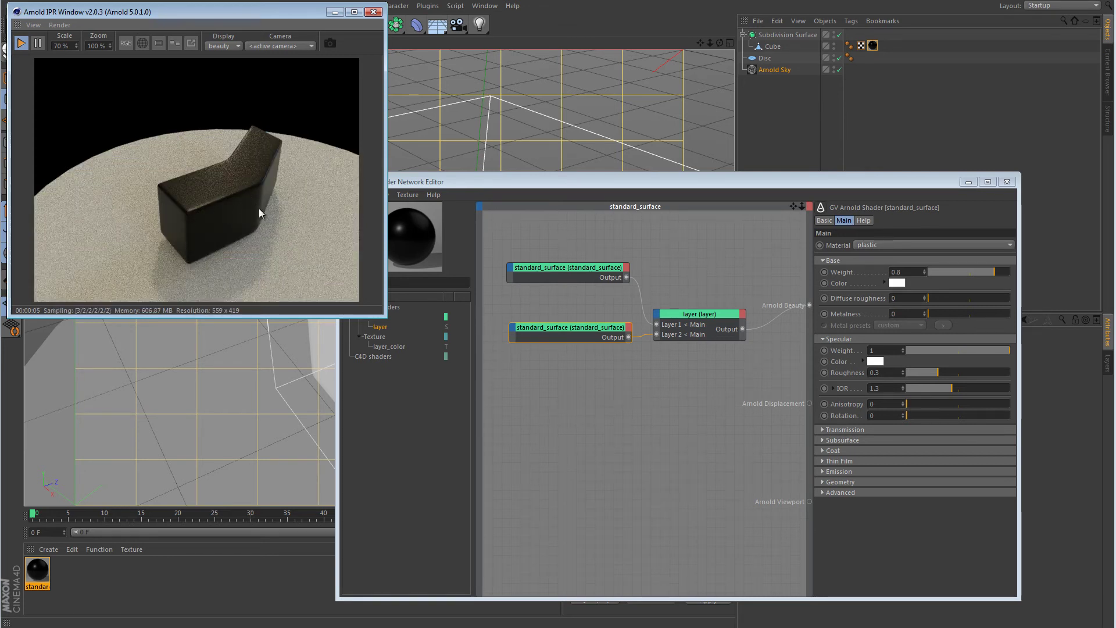
{"action": "left_click_drag", "start_coordinate": [267, 217], "coordinate": [535, 98], "text": "alt"}
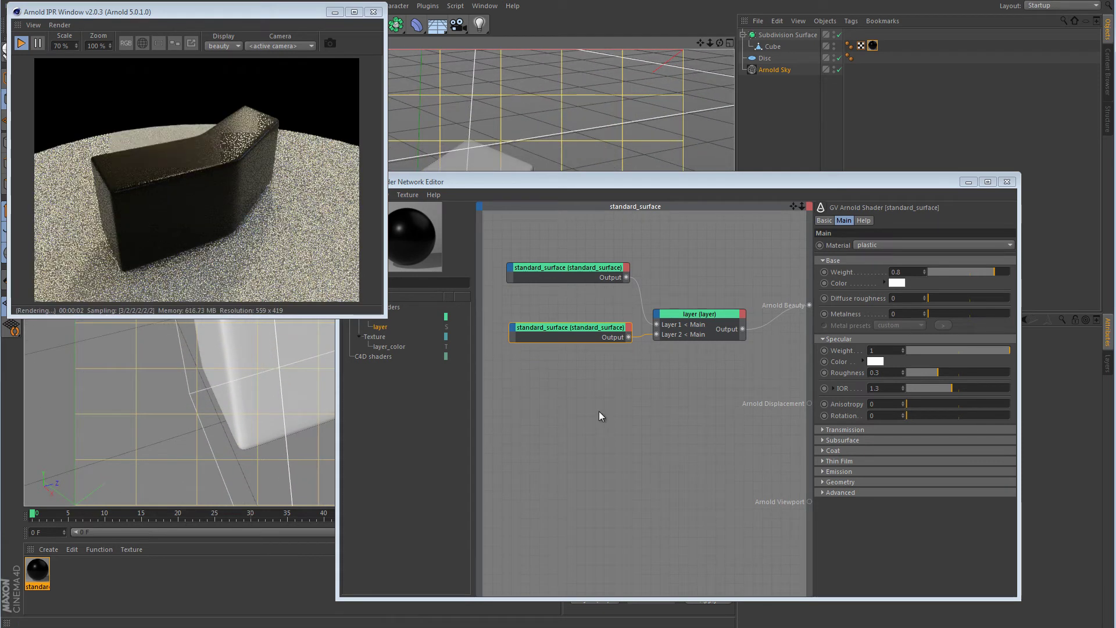
Step: Search for 'image' and add an image shader to the Arnold shader network
{"action": "left_click", "coordinate": [434, 282]}
{"action": "type", "text": "layer"}
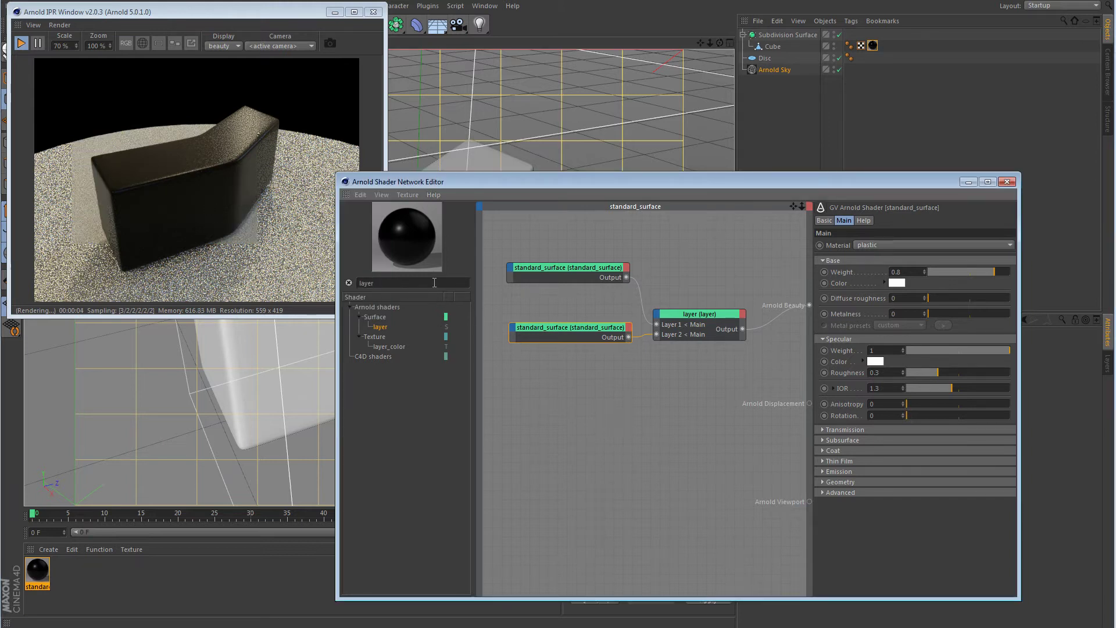
{"action": "key", "text": "BackSpace"}
{"action": "key", "text": "BackSpace"}
{"action": "type", "text": "image"}
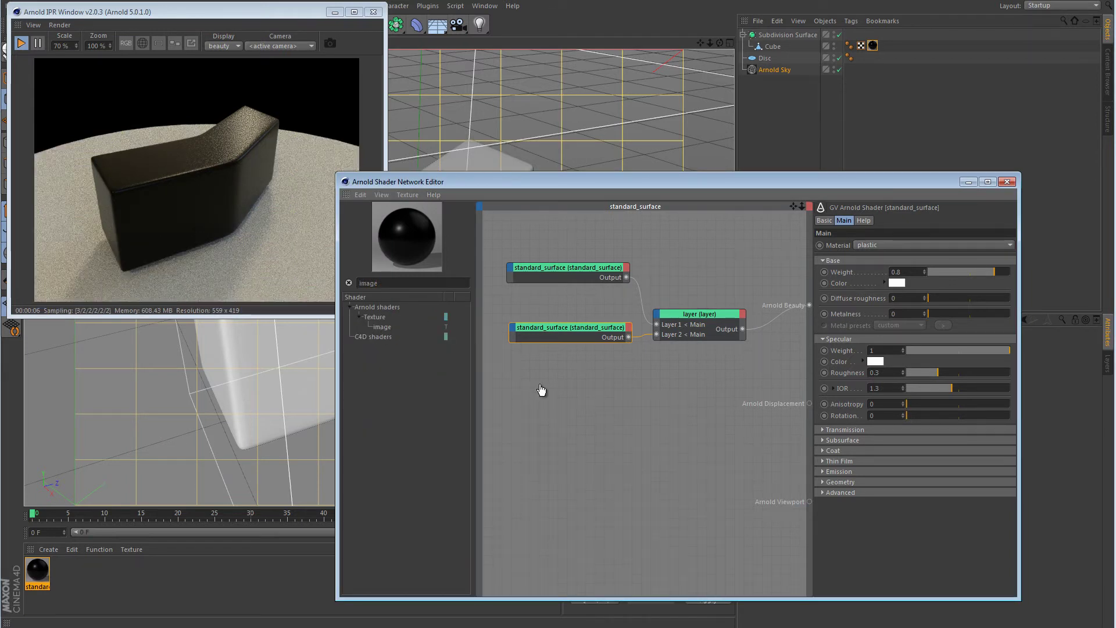
{"action": "left_click_drag", "start_coordinate": [540, 389], "coordinate": [541, 390]}
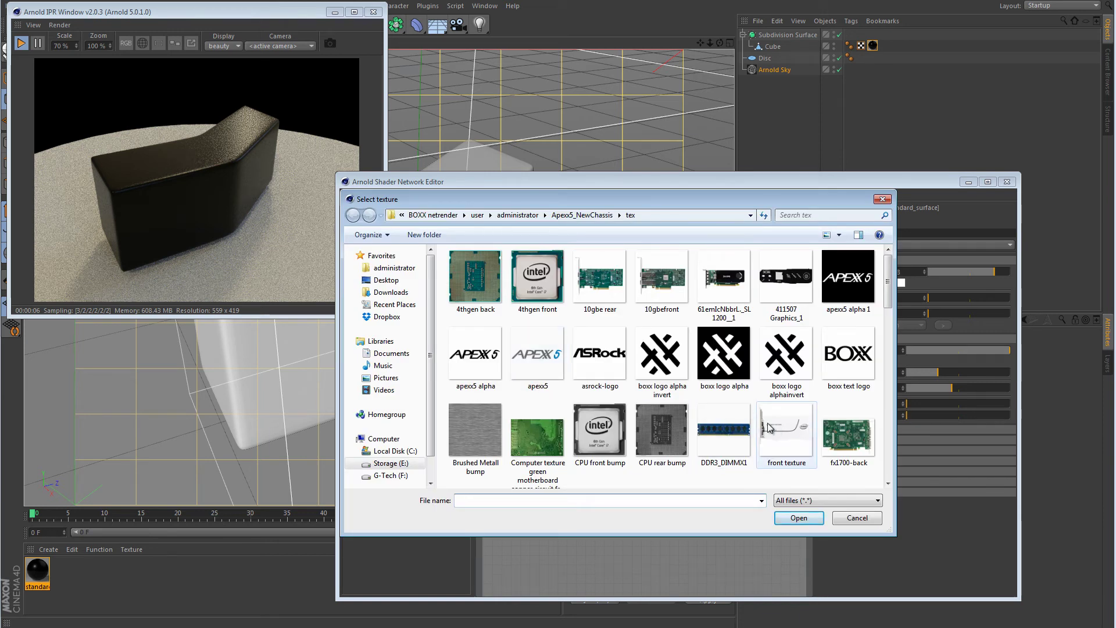
Step: Load the boxx logo alpha texture without copying it, and wire its Output to Layer 2's alpha
{"action": "left_click", "coordinate": [724, 355]}
{"action": "left_click", "coordinate": [799, 517]}
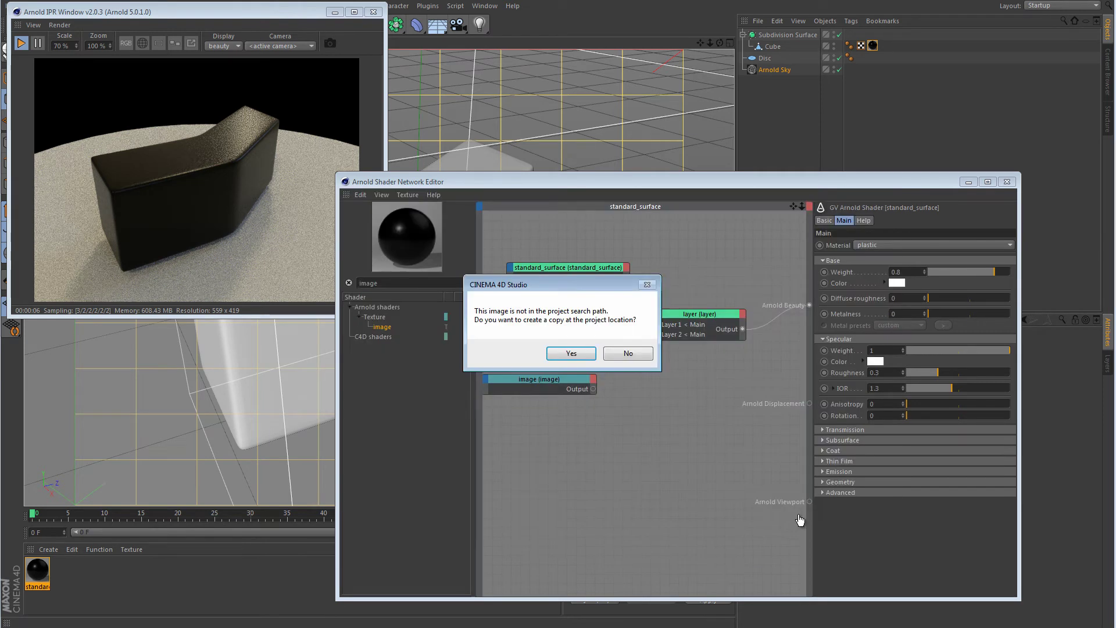
{"action": "left_click", "coordinate": [630, 354]}
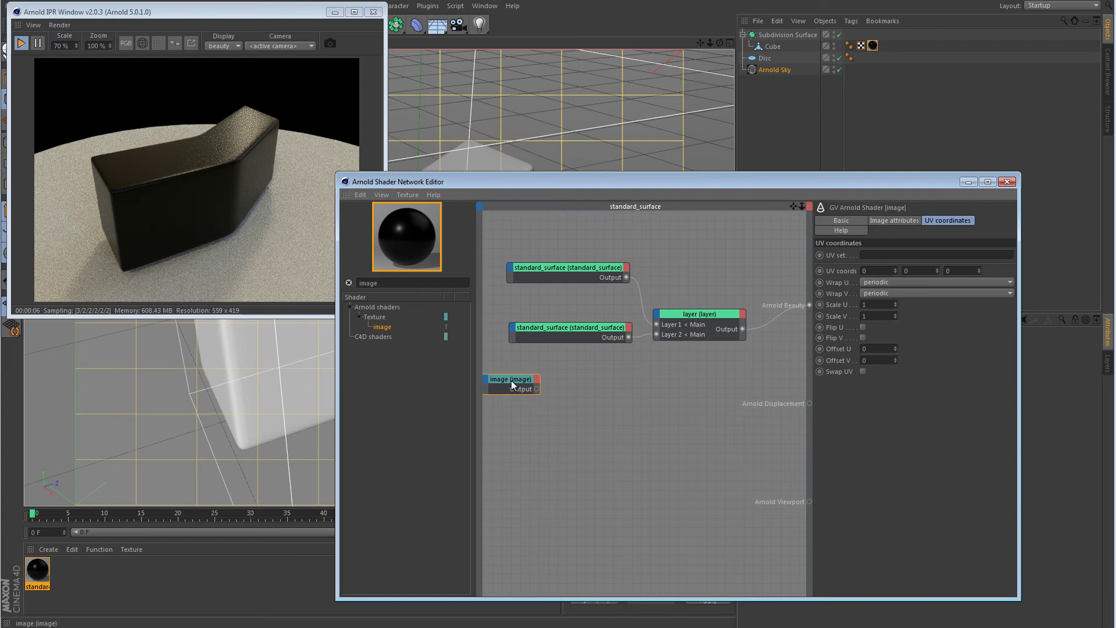
{"action": "left_click", "coordinate": [553, 386]}
{"action": "left_click_drag", "start_coordinate": [556, 385], "coordinate": [593, 380]}
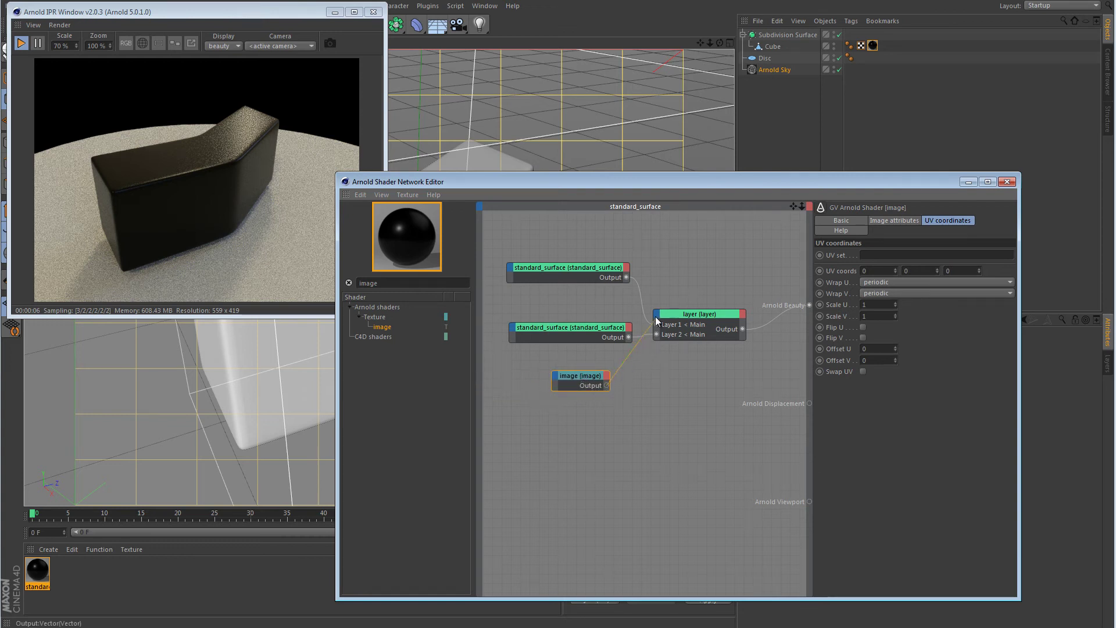
{"action": "left_click_drag", "start_coordinate": [659, 317], "coordinate": [728, 458]}
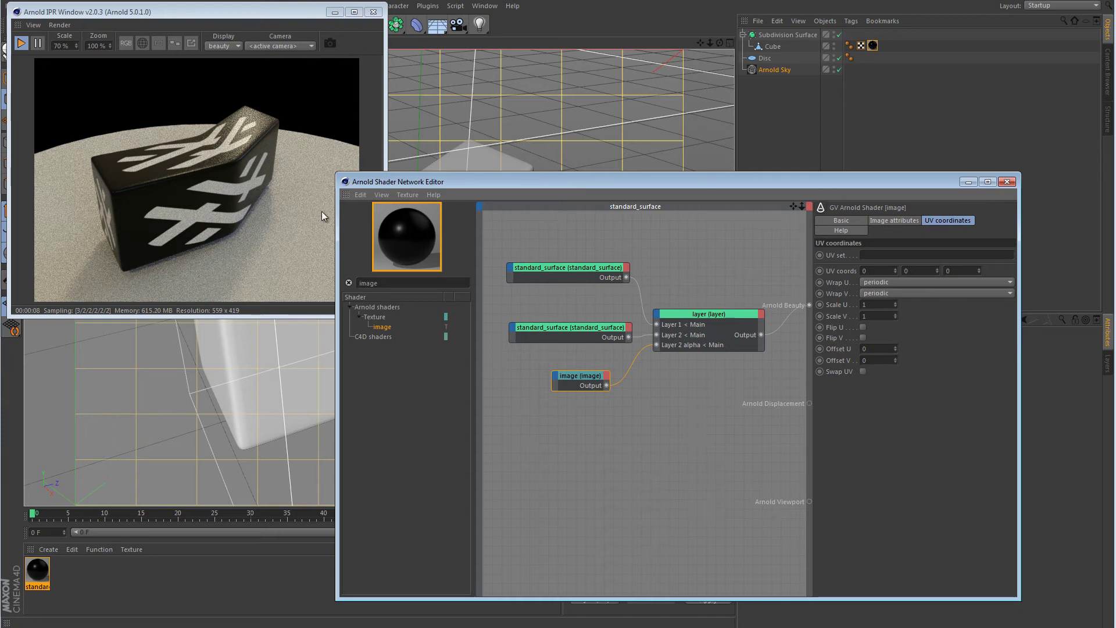
Step: Set the logo image node's Wrap U and Wrap V to clamp
{"action": "left_click", "coordinate": [883, 282]}
{"action": "left_click", "coordinate": [879, 315]}
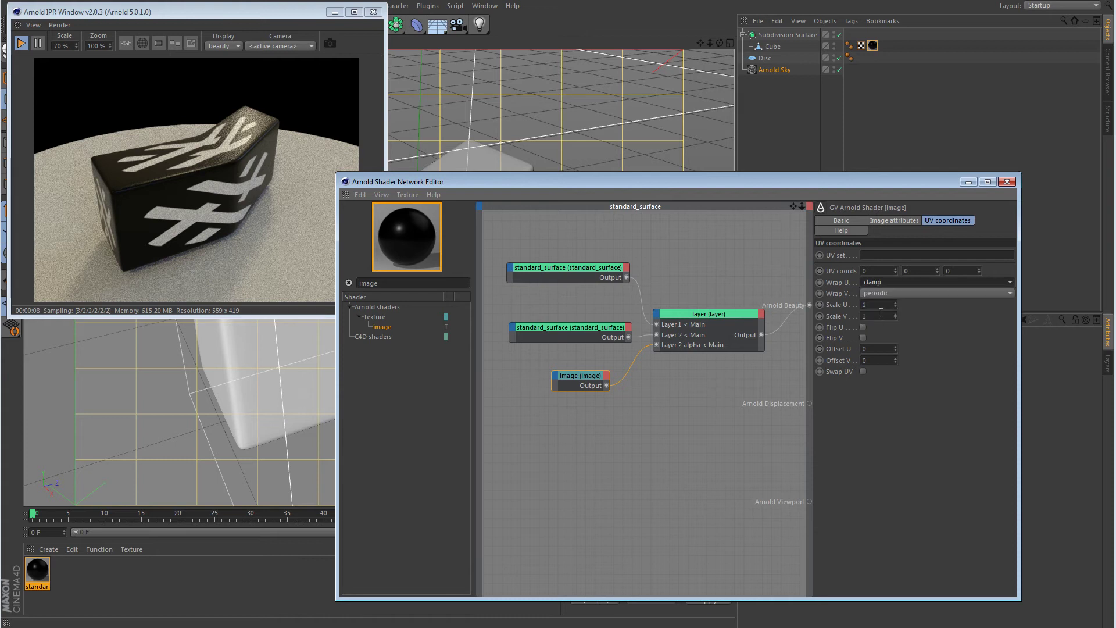
{"action": "left_click", "coordinate": [880, 293]}
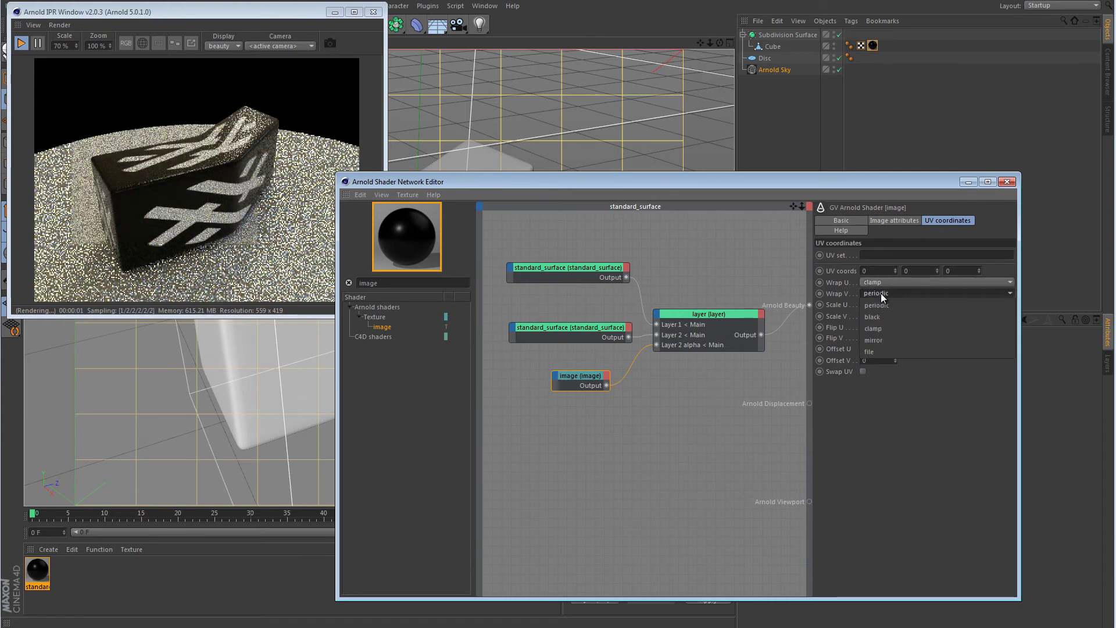
{"action": "left_click", "coordinate": [883, 326]}
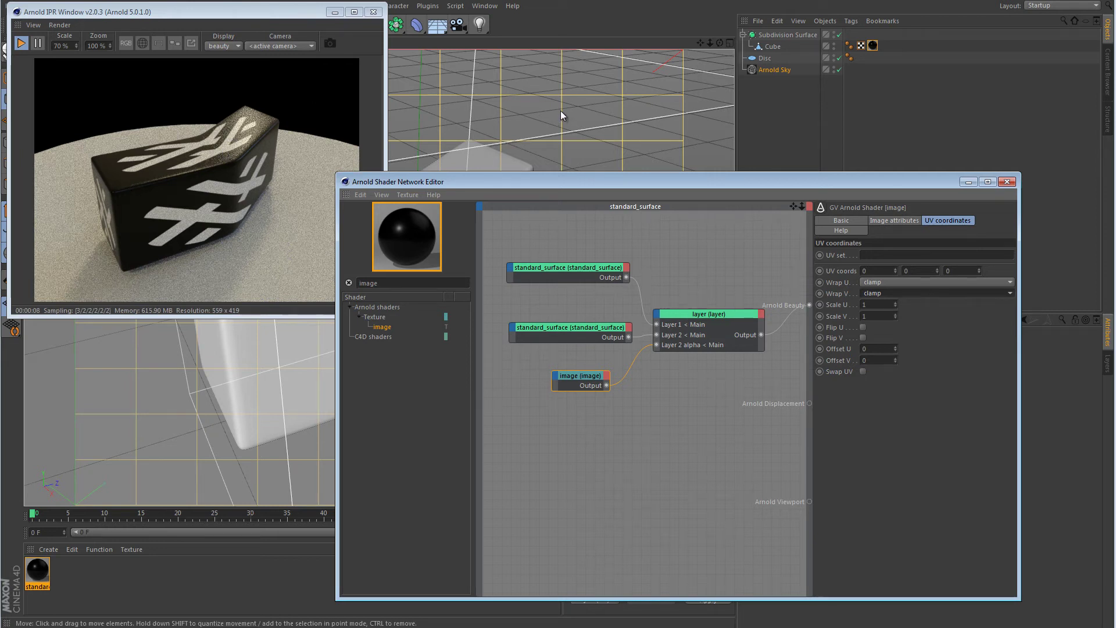
Step: Try black for Wrap U and Wrap V, then return both to clamp
{"action": "left_click", "coordinate": [900, 281]}
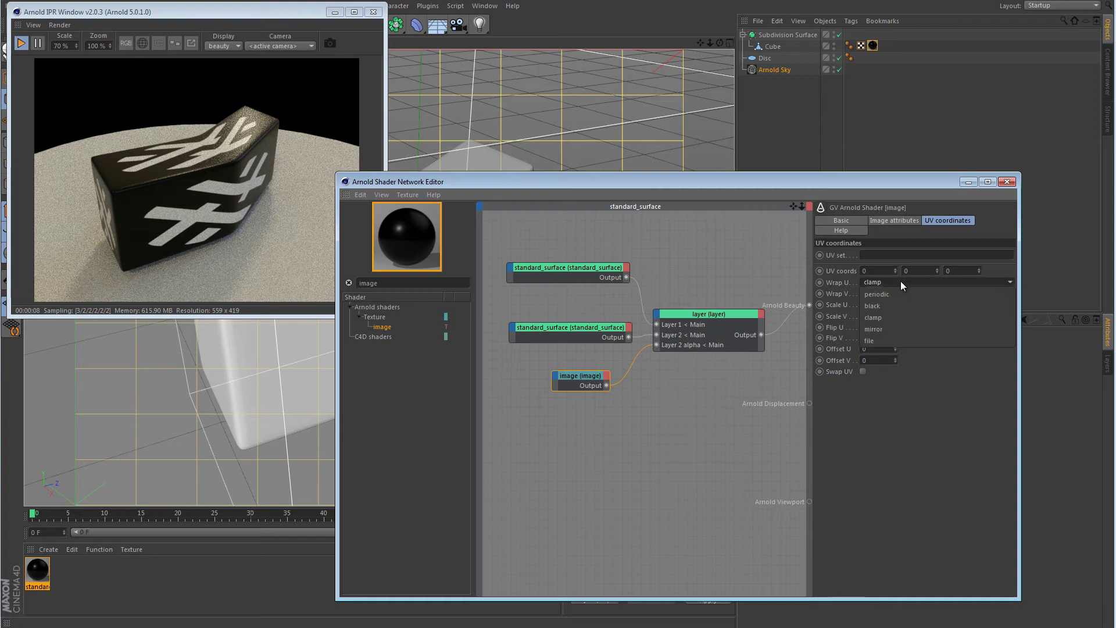
{"action": "left_click", "coordinate": [898, 305]}
{"action": "left_click", "coordinate": [899, 294]}
{"action": "left_click", "coordinate": [897, 318]}
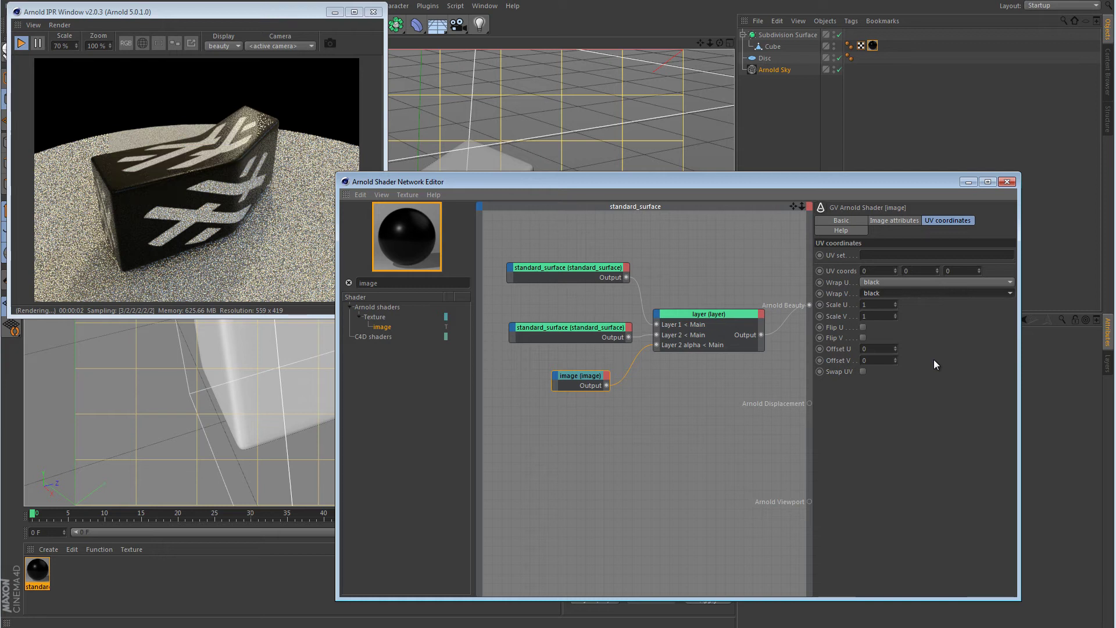
{"action": "left_click", "coordinate": [886, 281]}
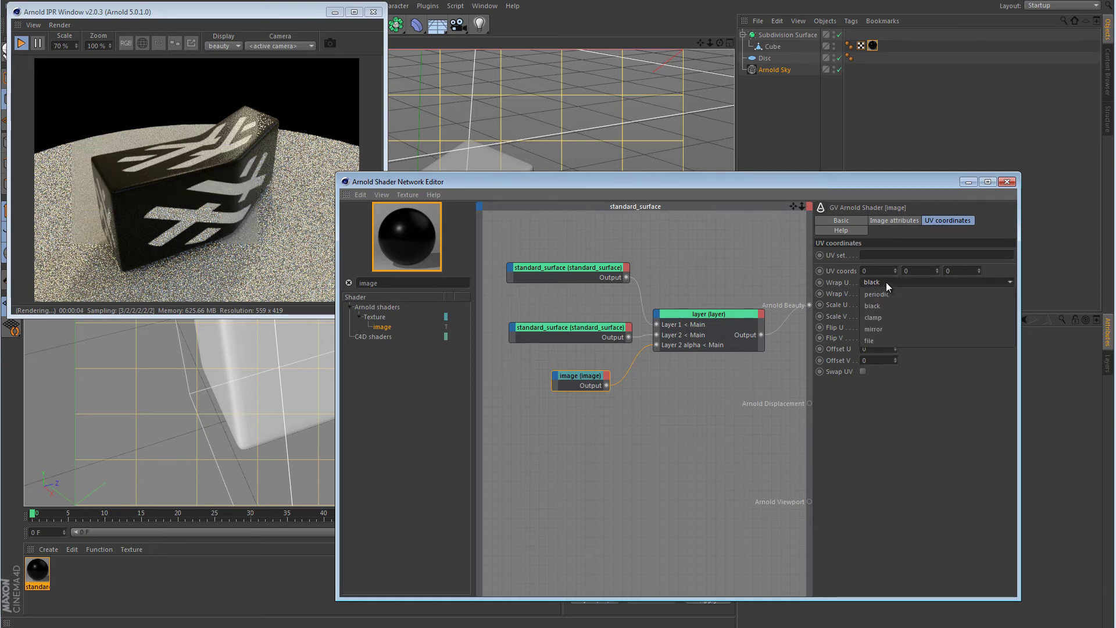
{"action": "left_click", "coordinate": [886, 317]}
{"action": "left_click", "coordinate": [886, 293]}
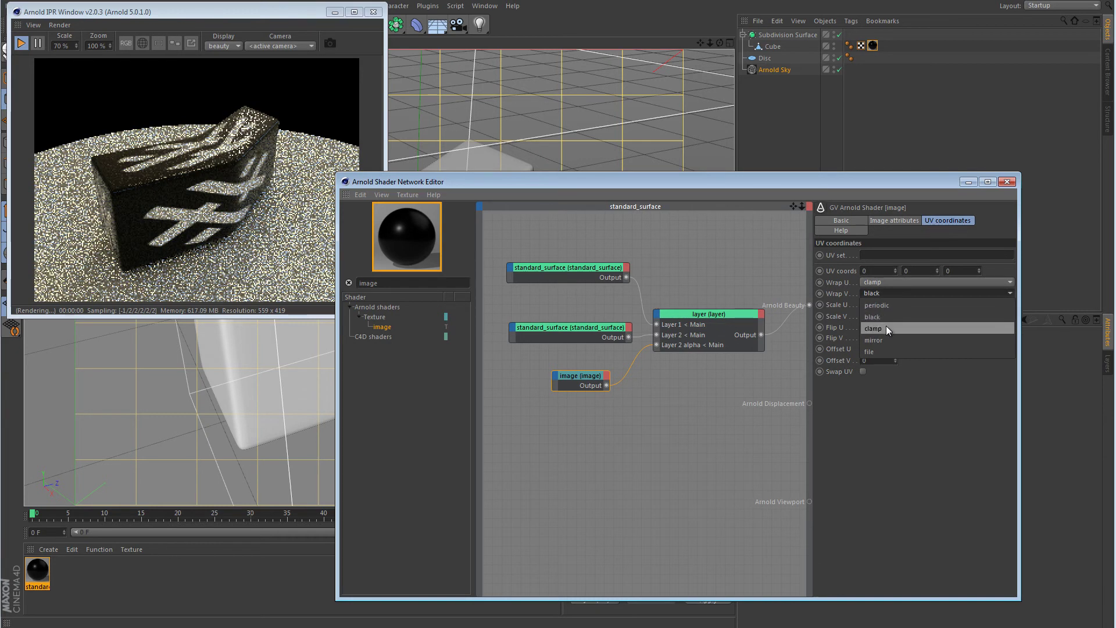
{"action": "left_click", "coordinate": [886, 326]}
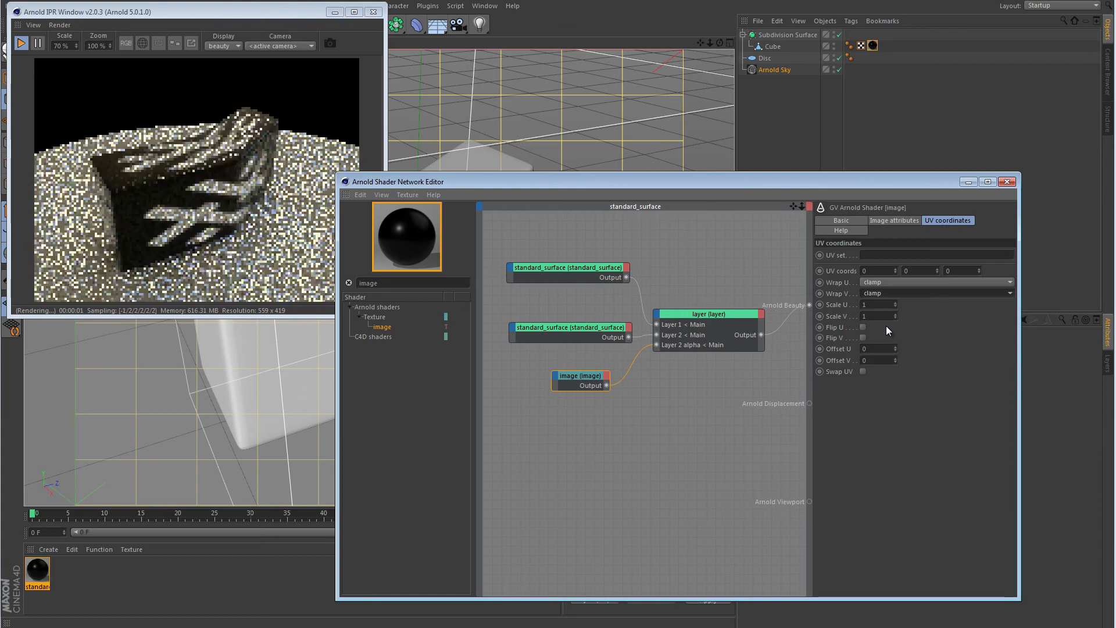
Step: On the Cube's logo texture tag, turn off Tile and set Projection to Flat
{"action": "left_click", "coordinate": [872, 45]}
{"action": "left_click", "coordinate": [872, 46]}
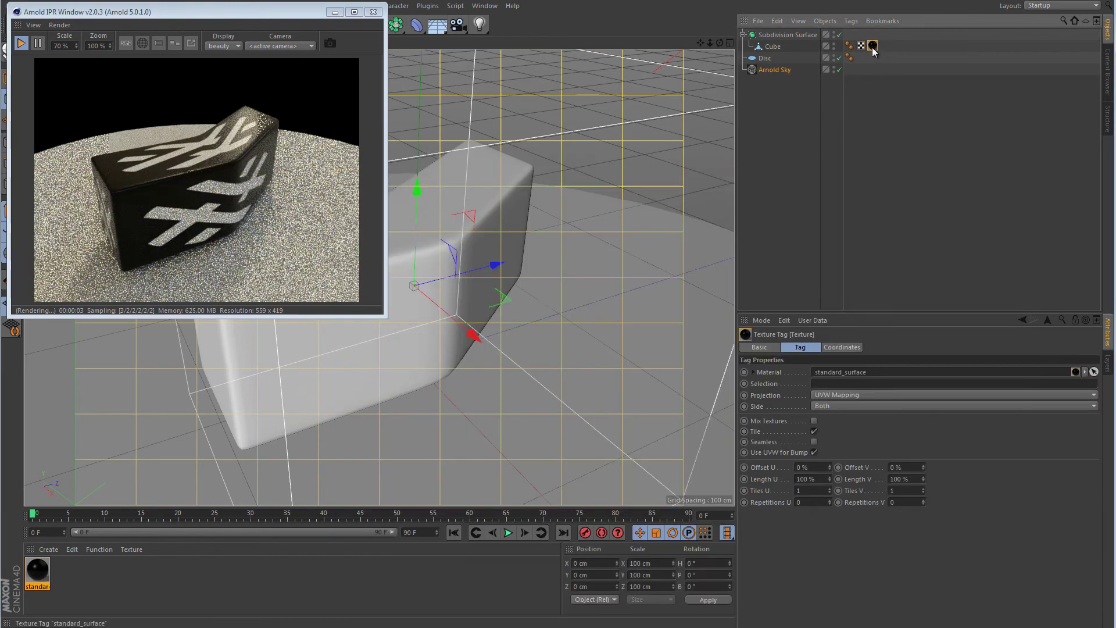
{"action": "left_click", "coordinate": [814, 431]}
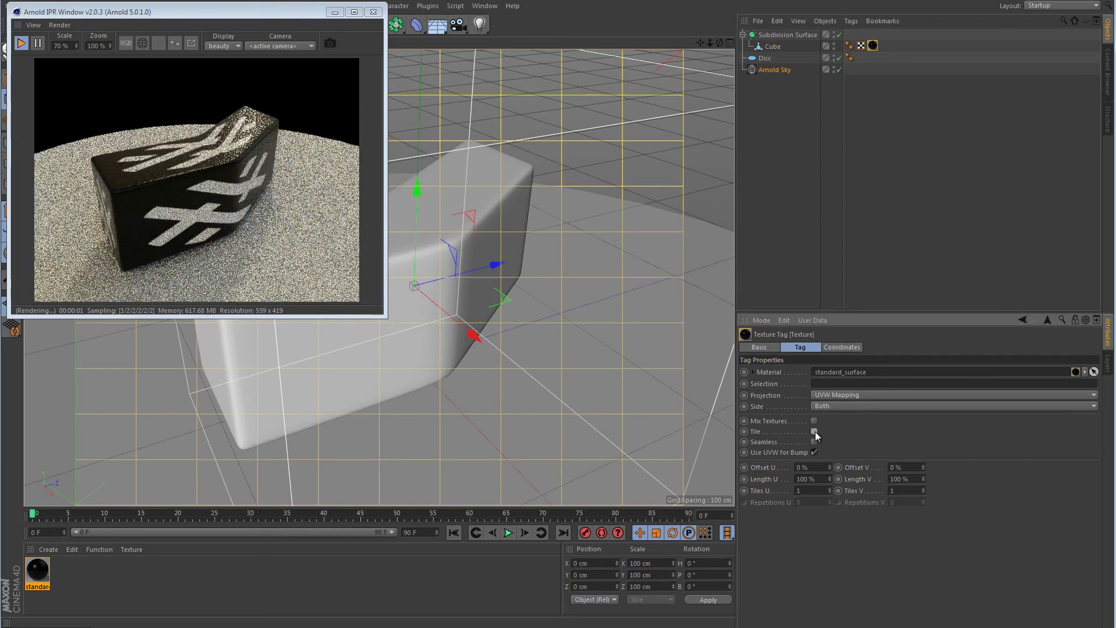
{"action": "left_click", "coordinate": [832, 393]}
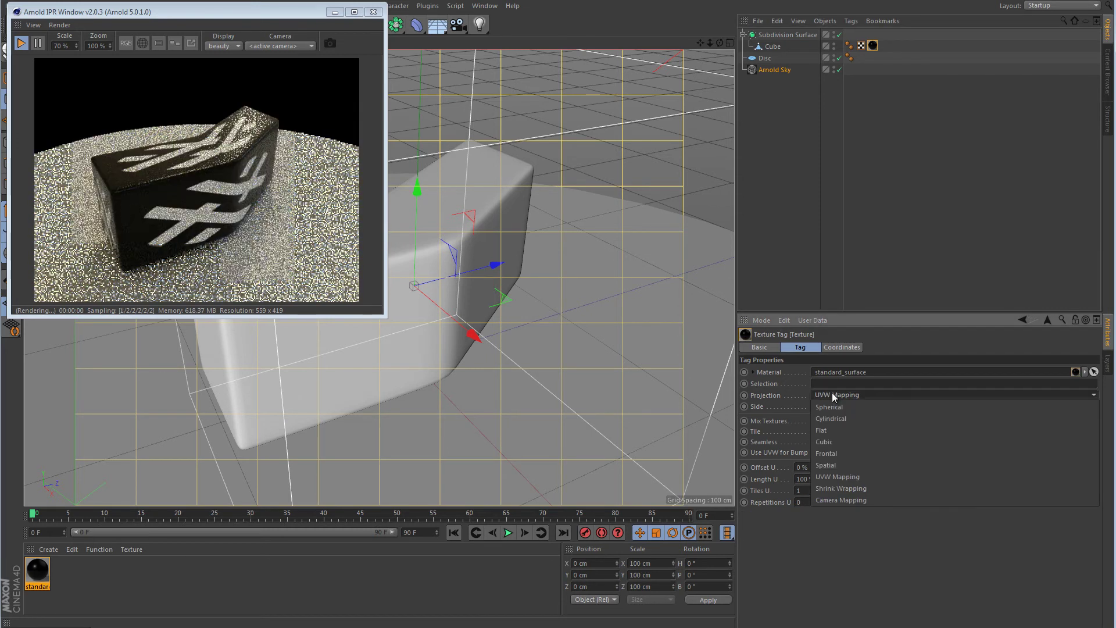
{"action": "left_click", "coordinate": [831, 429]}
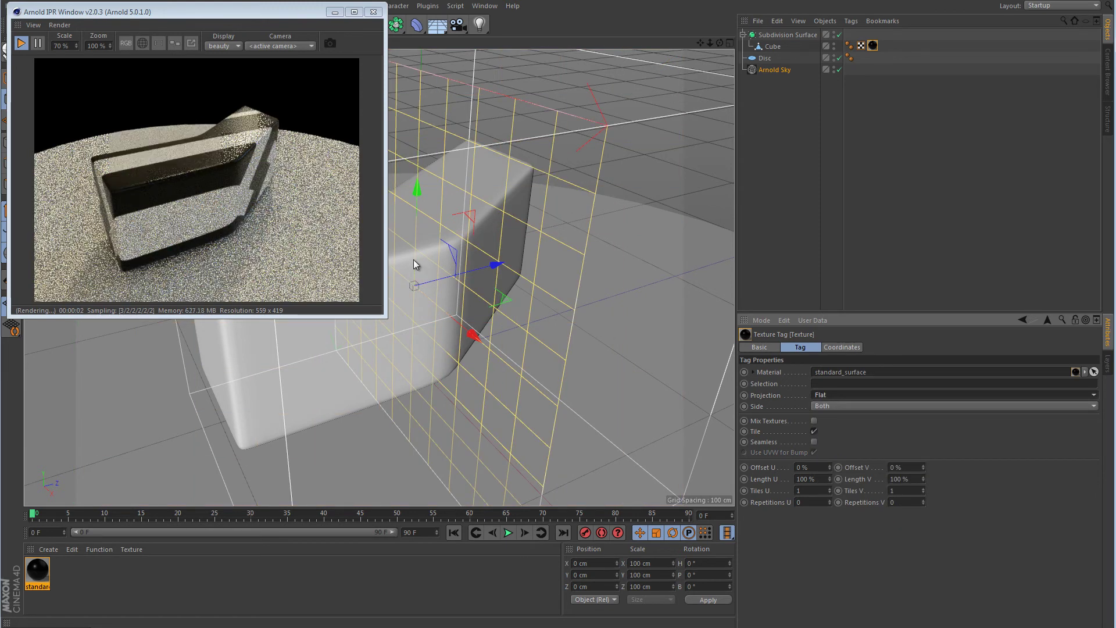
{"action": "scroll", "coordinate": [407, 297], "scroll_direction": "down", "scroll_amount": 5}
{"action": "left_click_drag", "start_coordinate": [435, 315], "coordinate": [630, 345], "text": "alt"}
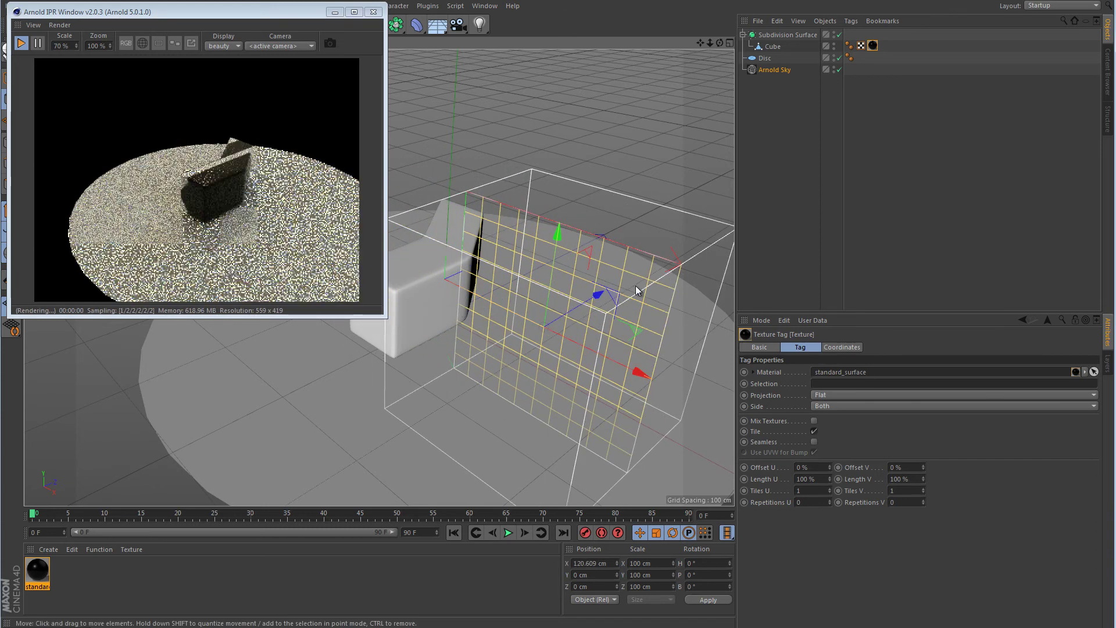
Step: Rotate the flat logo projection about its vertical axis to H 90°, undoing the extra rotation
{"action": "left_click_drag", "start_coordinate": [174, 12], "coordinate": [184, 72]}
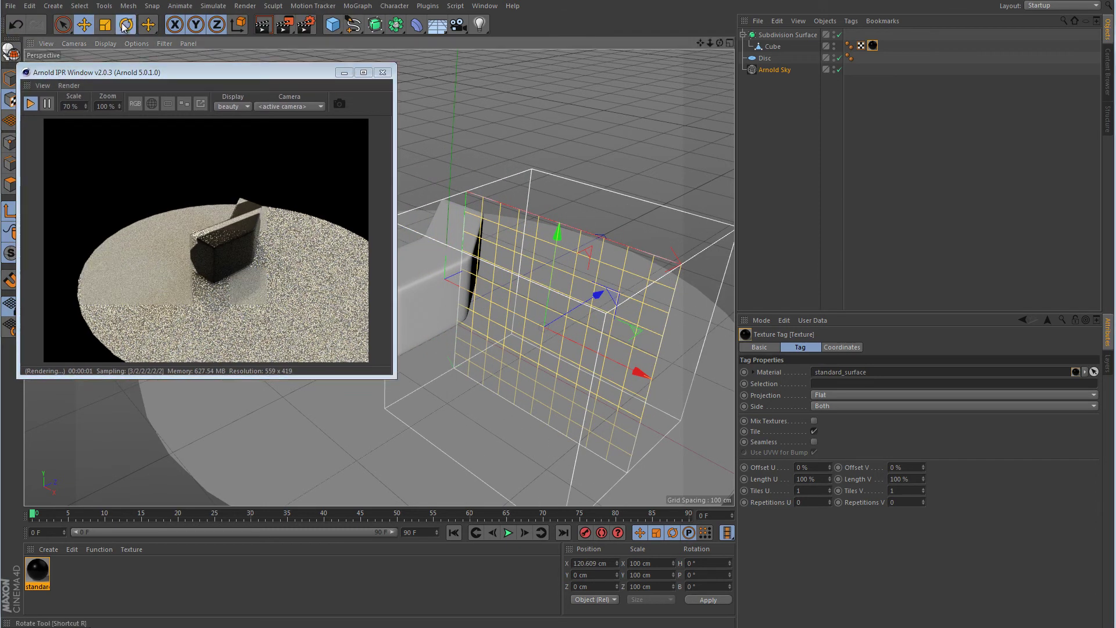
{"action": "key", "text": "r"}
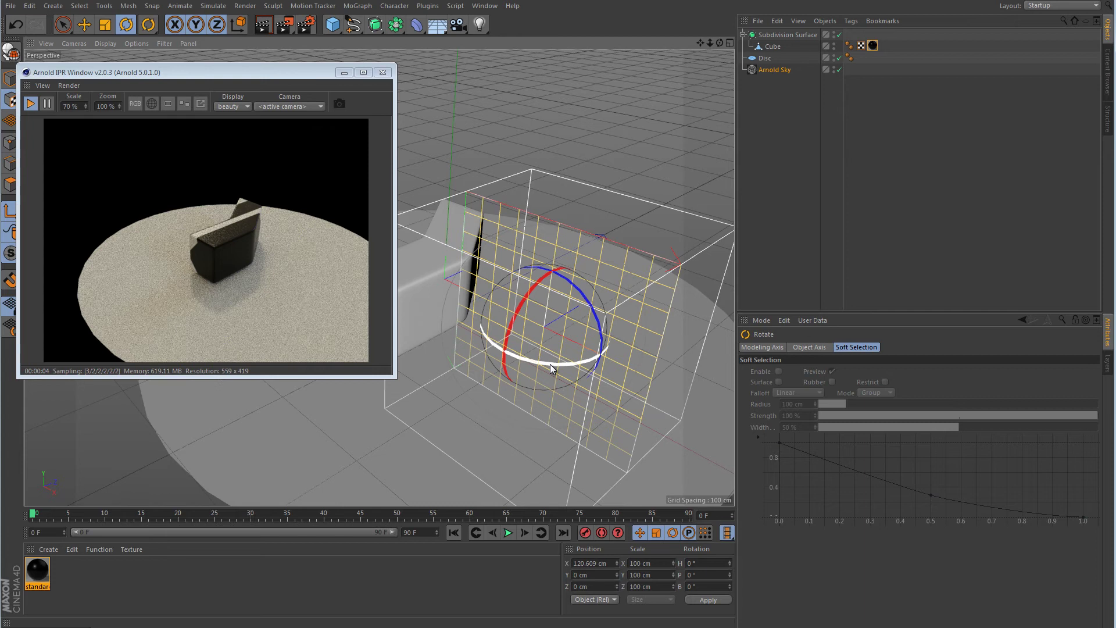
{"action": "left_click_drag", "start_coordinate": [549, 364], "coordinate": [640, 329]}
{"action": "key", "text": "ctrl+z"}
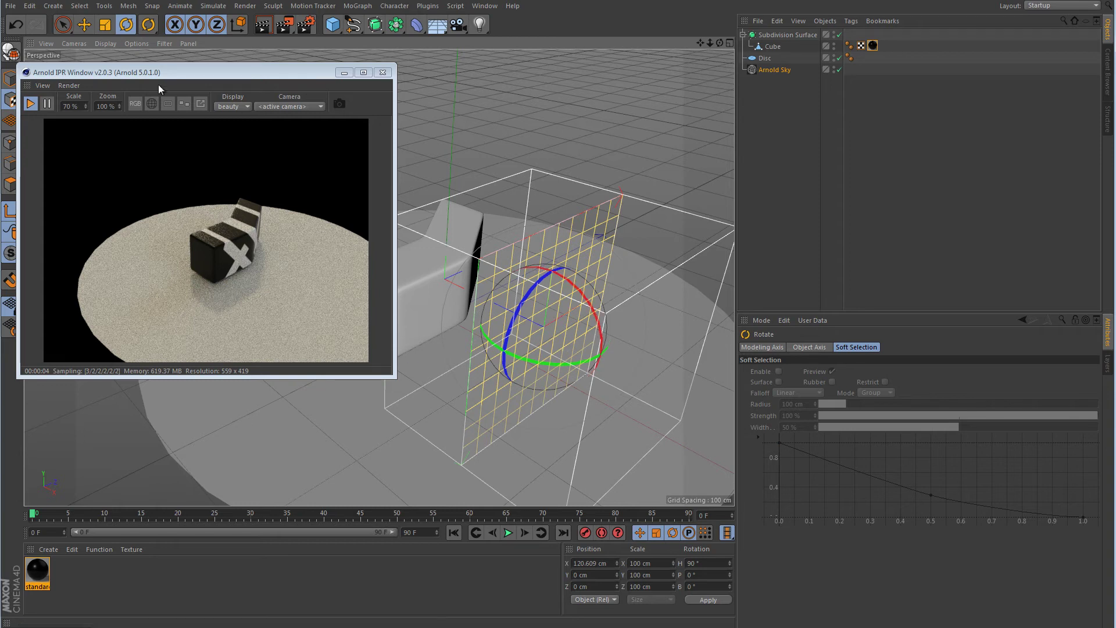
Step: Orbit around the projection and restart the Arnold IPR render
{"action": "left_click", "coordinate": [139, 43]}
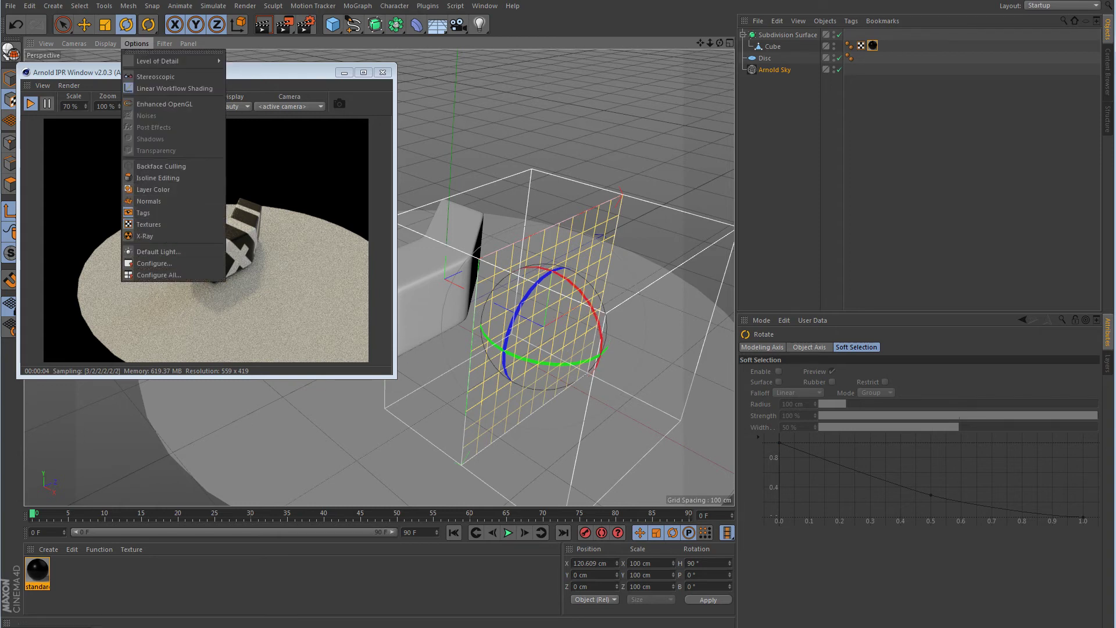
{"action": "key", "text": "Escape"}
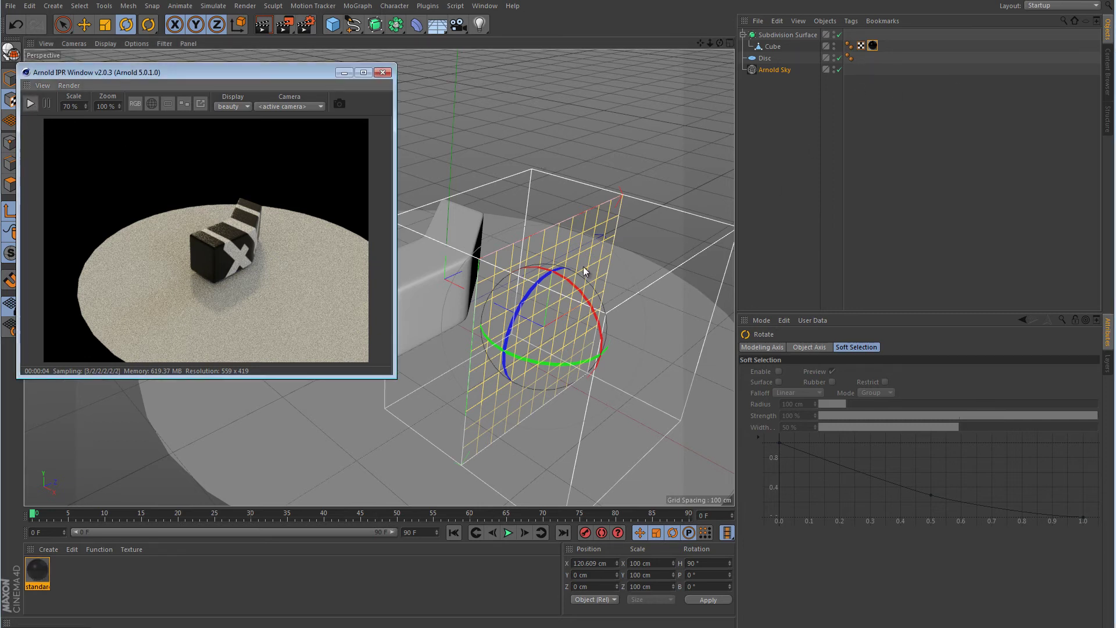
{"action": "left_click_drag", "start_coordinate": [546, 274], "coordinate": [587, 271], "text": "alt"}
{"action": "left_click", "coordinate": [30, 103]}
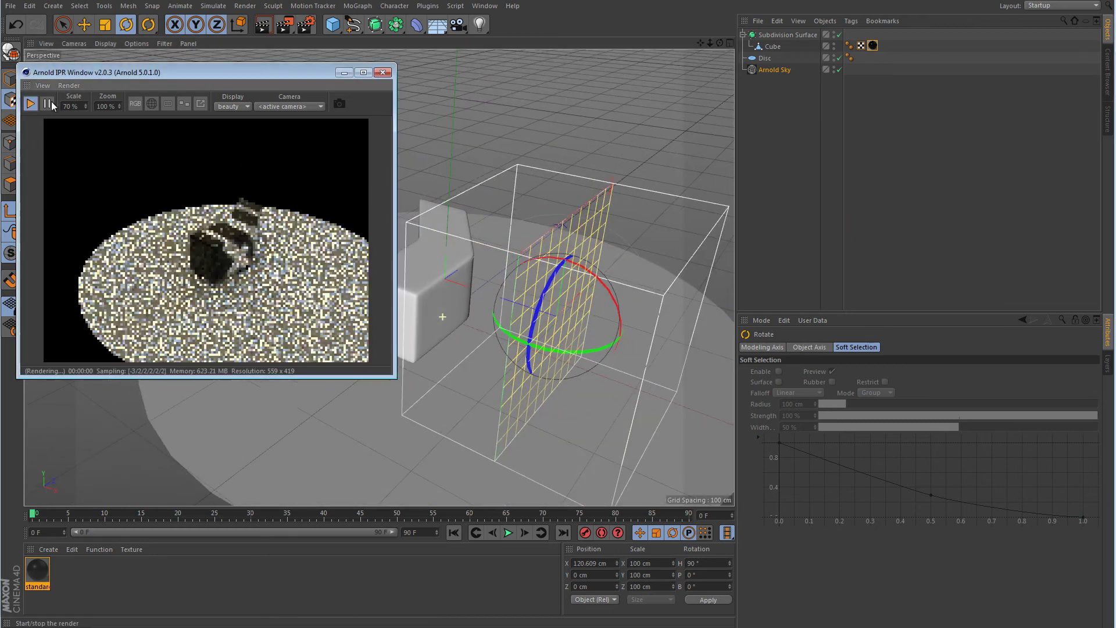
{"action": "left_click_drag", "start_coordinate": [194, 75], "coordinate": [185, 50]}
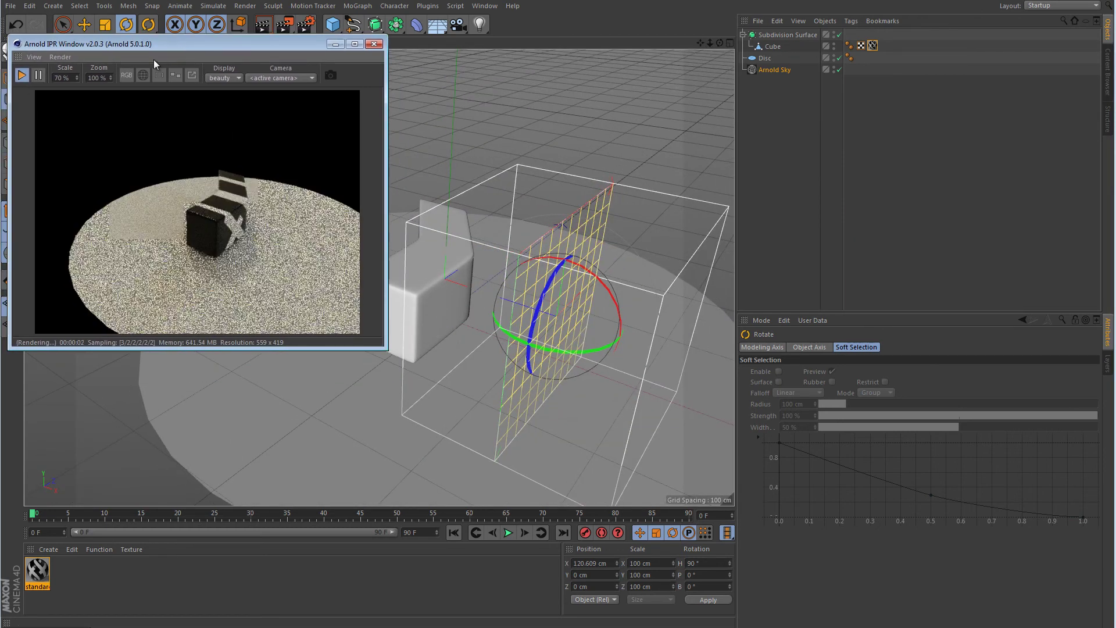
Step: Scale the logo projection down to 23.278 cm and slide it to Z −7.396 cm
{"action": "left_click", "coordinate": [106, 27]}
{"action": "left_click_drag", "start_coordinate": [702, 162], "coordinate": [417, 202]}
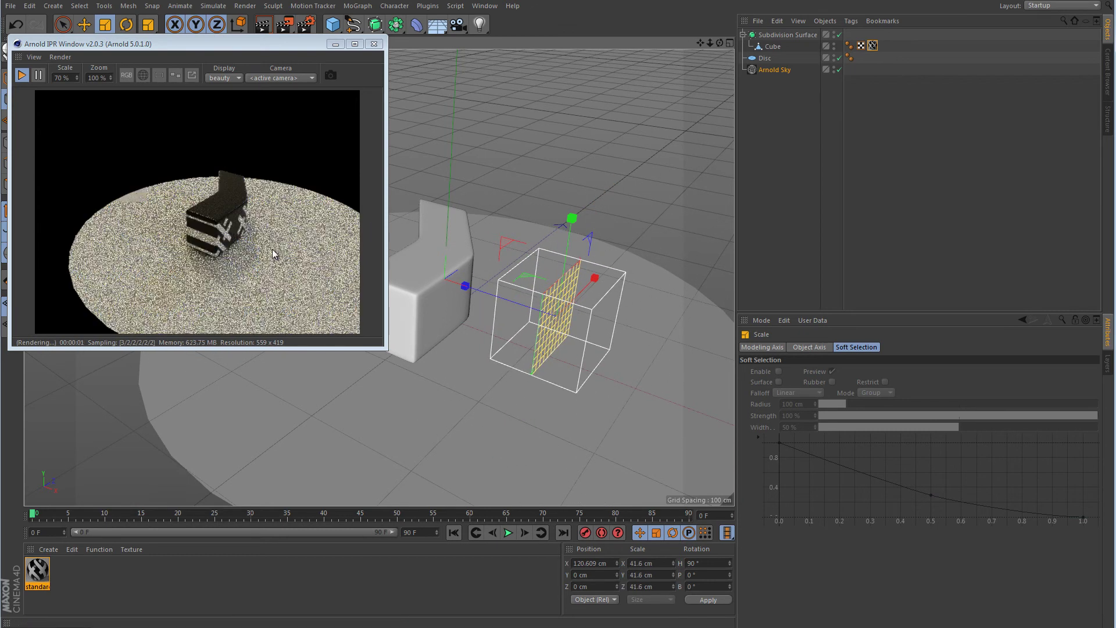
{"action": "scroll", "coordinate": [537, 221], "scroll_direction": "down", "scroll_amount": 4}
{"action": "scroll", "coordinate": [535, 250], "scroll_direction": "up", "scroll_amount": 4}
{"action": "mouse_move", "coordinate": [522, 256]}
{"action": "left_mouse_down", "text": "alt"}
{"action": "mouse_move", "coordinate": [519, 236]}
{"action": "mouse_move", "coordinate": [503, 252]}
{"action": "left_mouse_up", "text": "alt"}
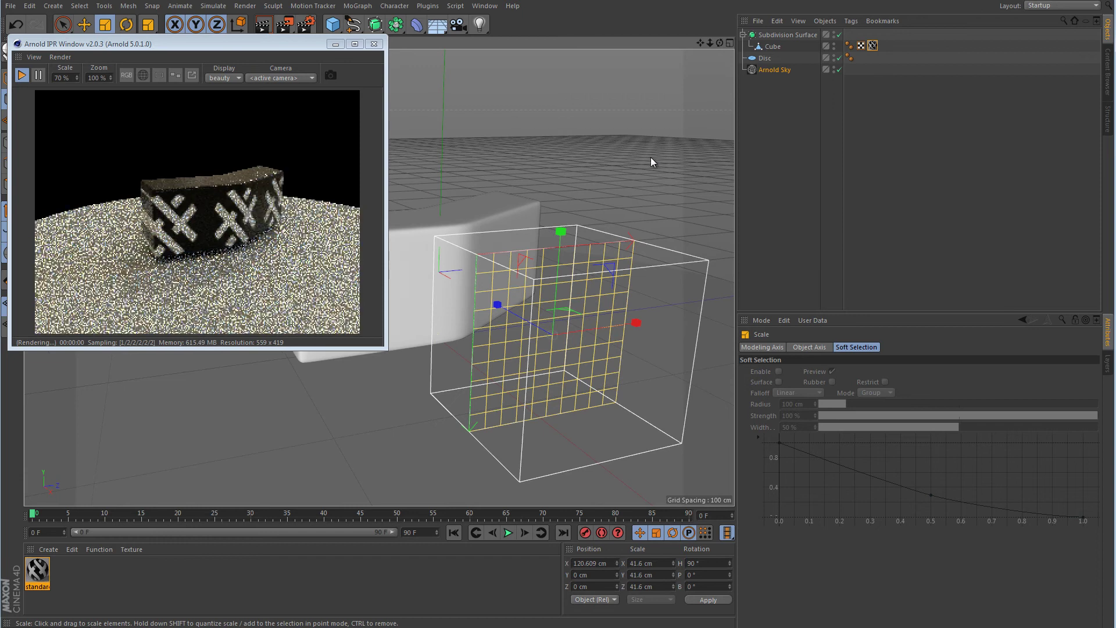
{"action": "left_click_drag", "start_coordinate": [651, 157], "coordinate": [497, 187]}
{"action": "left_click_drag", "start_coordinate": [600, 163], "coordinate": [515, 174]}
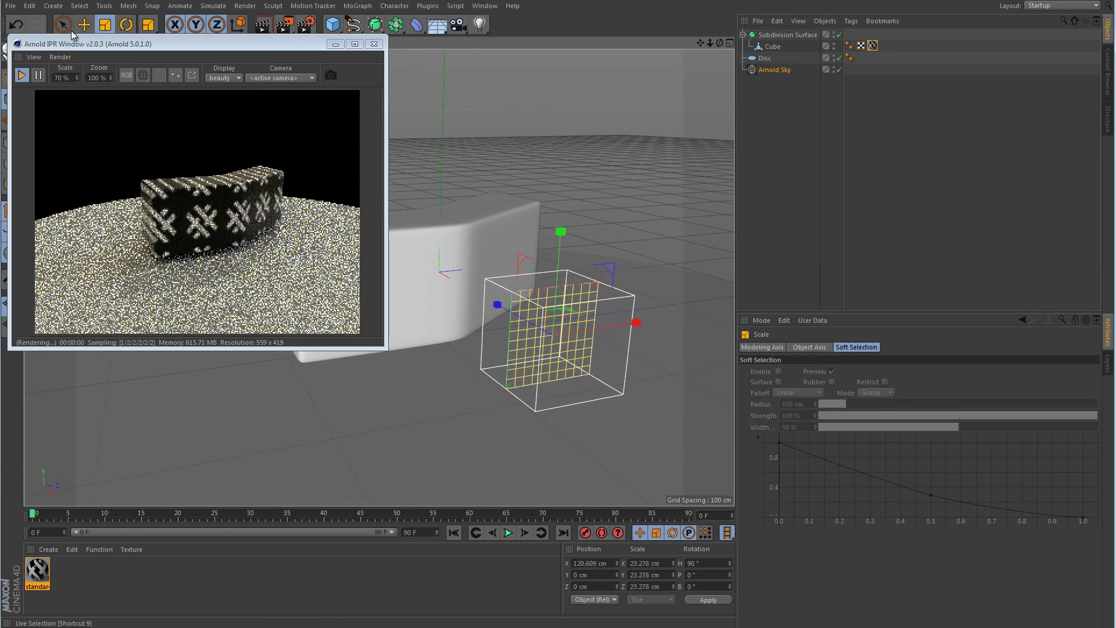
{"action": "key", "text": "e"}
{"action": "left_click_drag", "start_coordinate": [633, 323], "coordinate": [618, 326]}
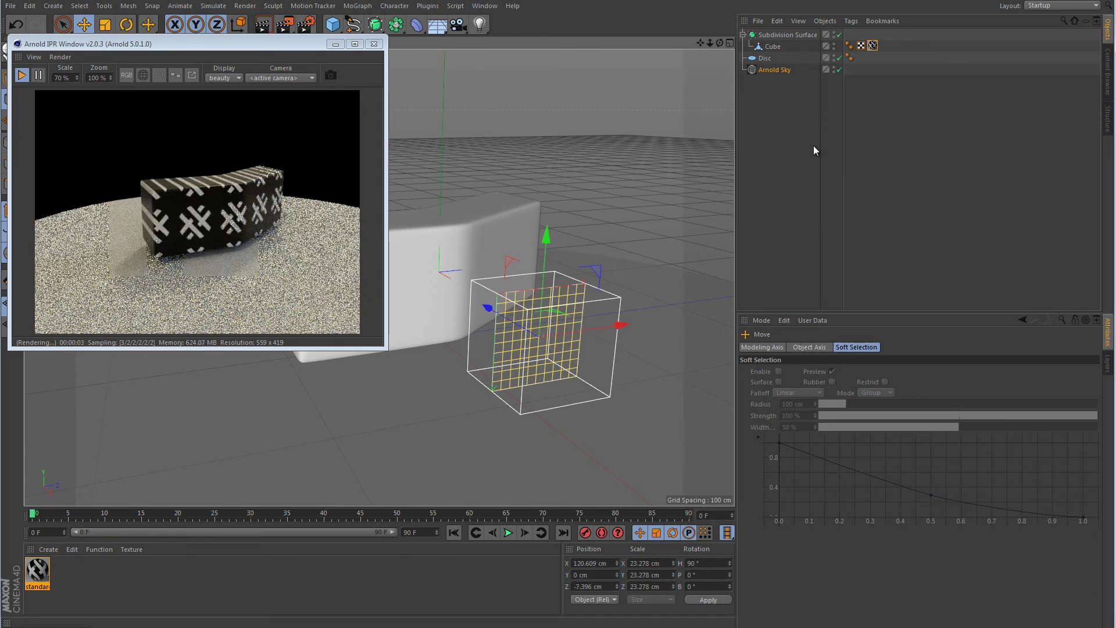
Step: Uncheck Tile on the Cube's texture tag and slide the projection to Z −48.486 cm
{"action": "left_click", "coordinate": [872, 46]}
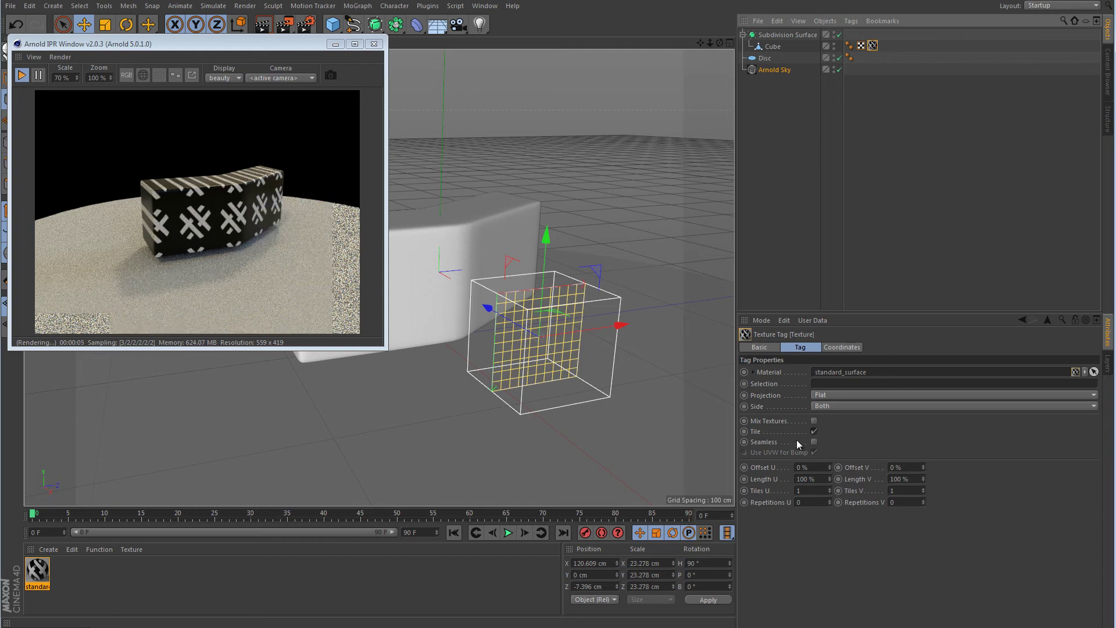
{"action": "left_click", "coordinate": [815, 431]}
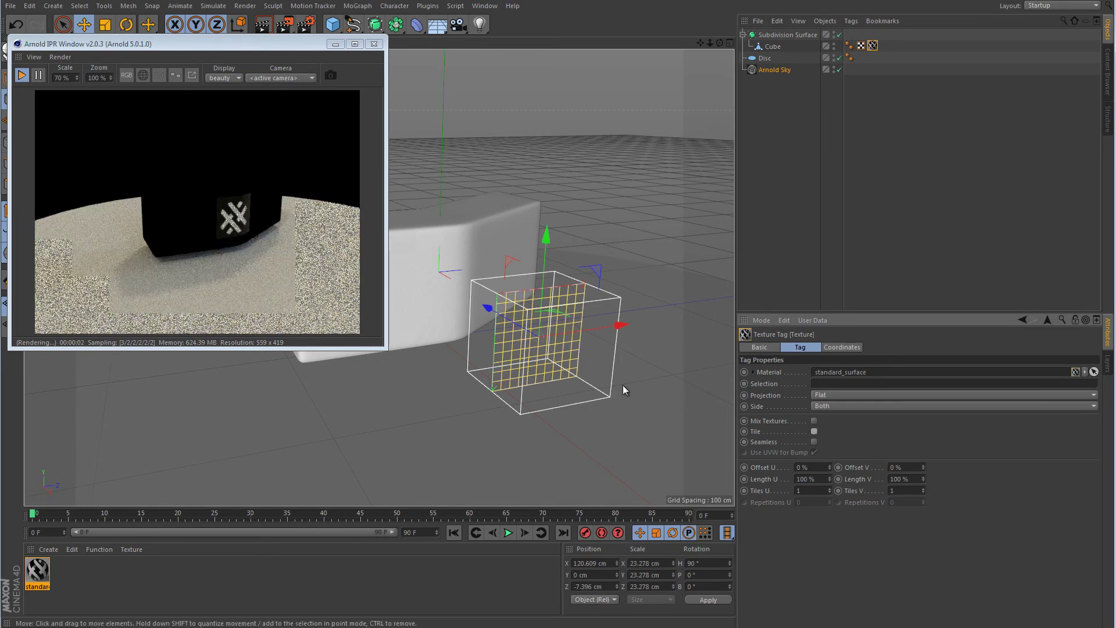
{"action": "left_click_drag", "start_coordinate": [620, 324], "coordinate": [546, 337]}
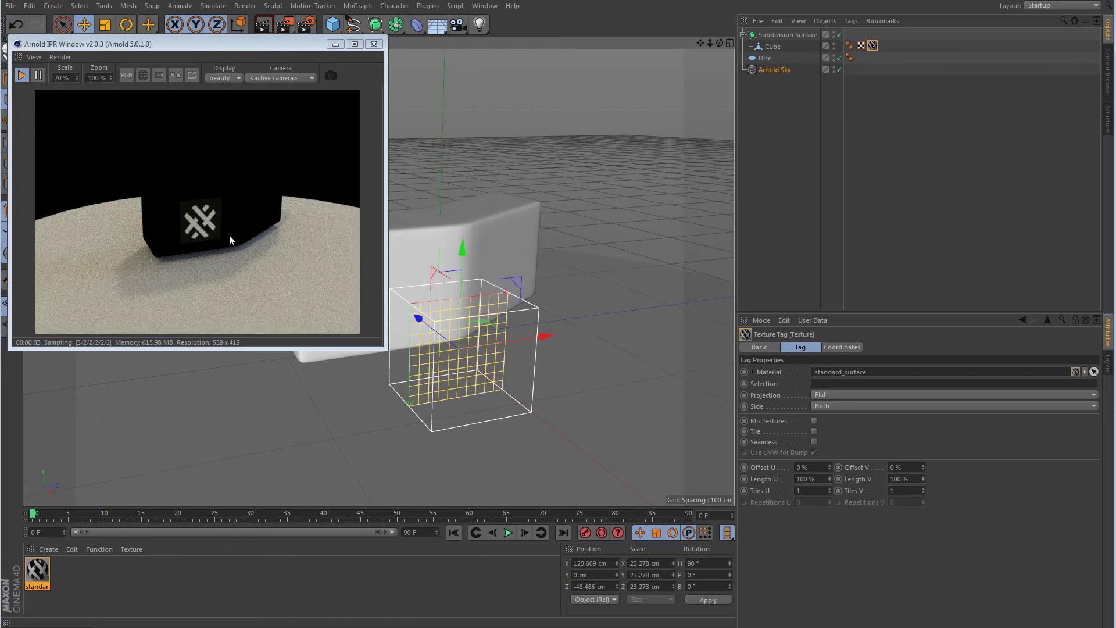
{"action": "left_click_drag", "start_coordinate": [229, 266], "coordinate": [242, 249], "text": "alt"}
{"action": "left_click_drag", "start_coordinate": [488, 290], "coordinate": [474, 303], "text": "alt"}
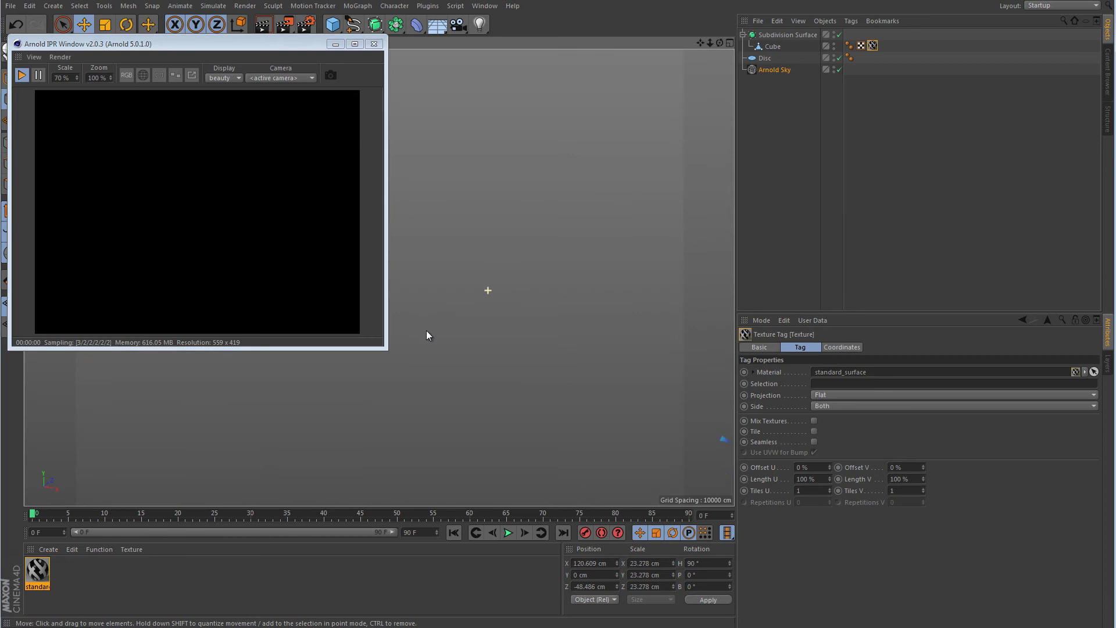
{"action": "left_click_drag", "start_coordinate": [411, 339], "coordinate": [569, 250], "text": "alt"}
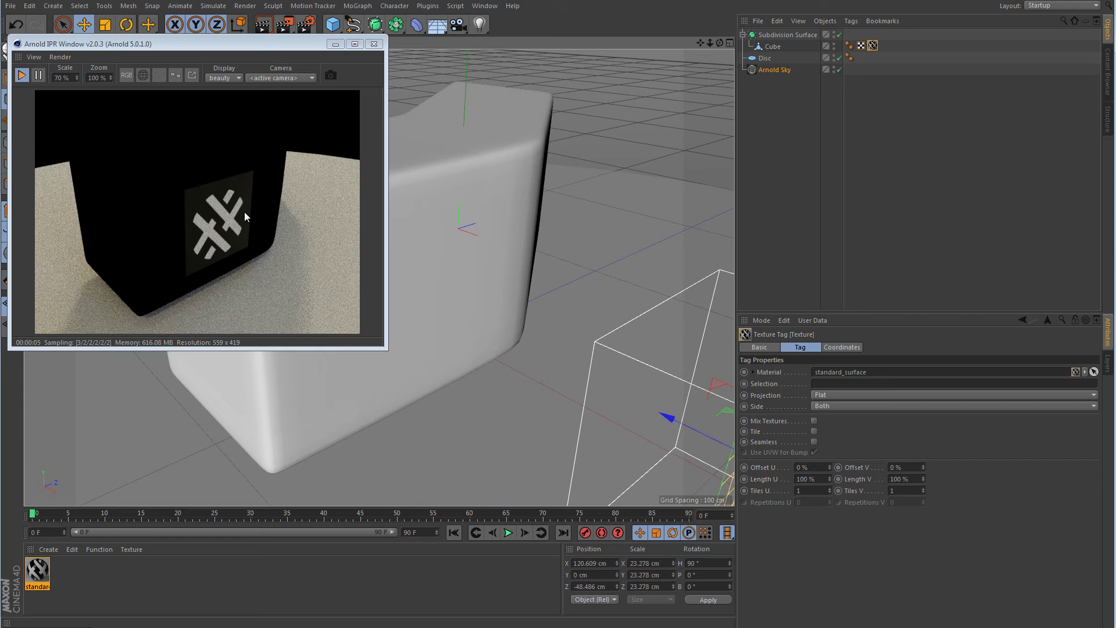
Step: Create a new Arnold standard_surface material from the Material Manager's Create menu
{"action": "left_click", "coordinate": [49, 549]}
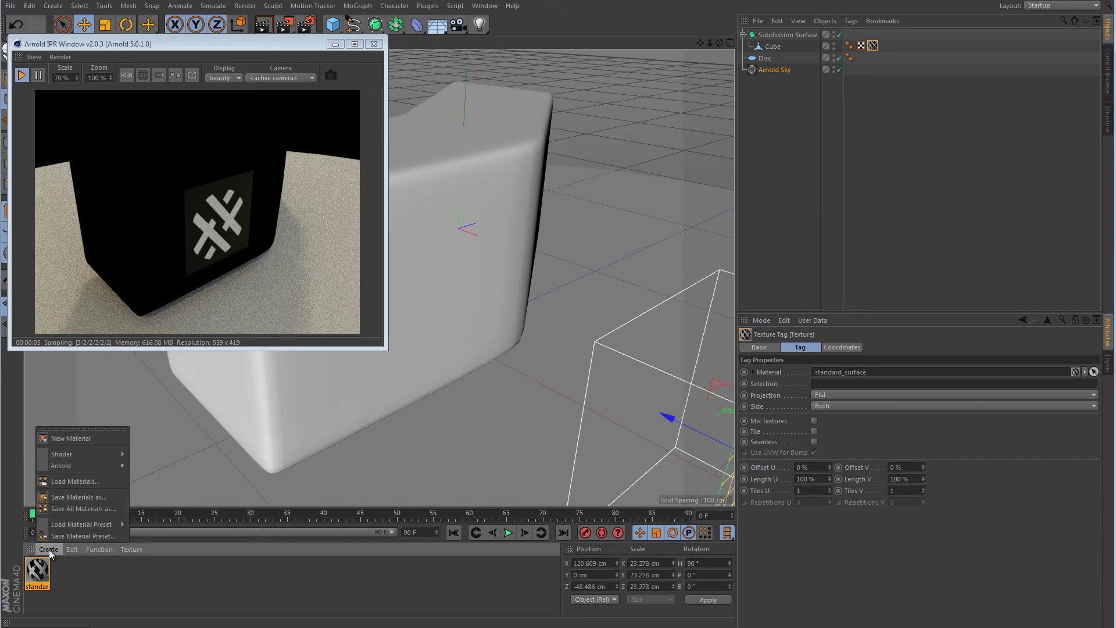
{"action": "mouse_move", "coordinate": [85, 467]}
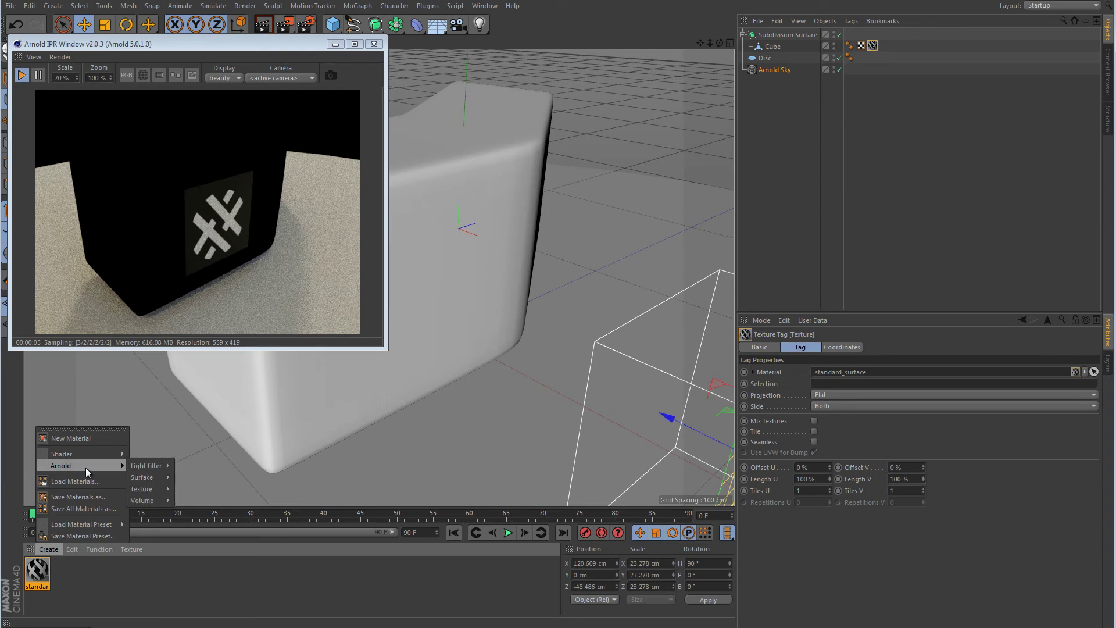
{"action": "mouse_move", "coordinate": [148, 480]}
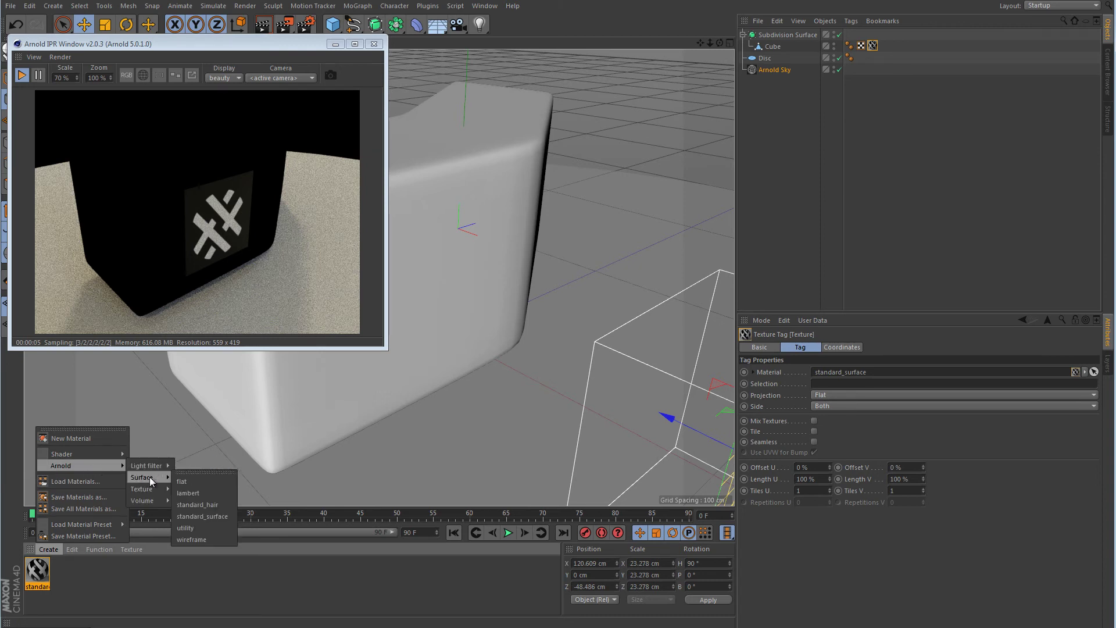
{"action": "left_click", "coordinate": [210, 517]}
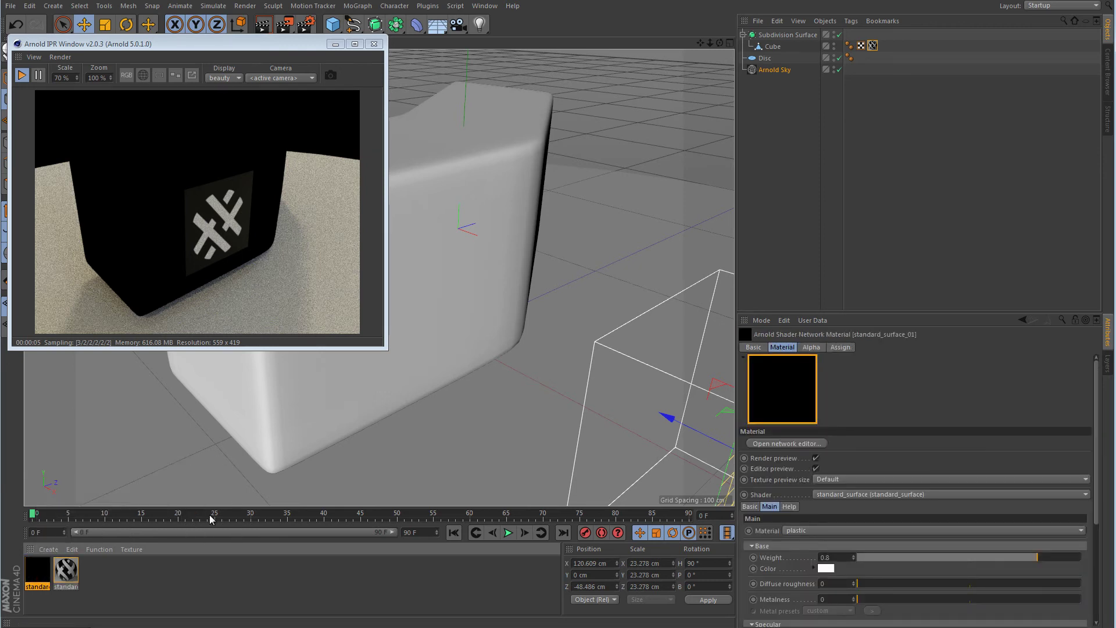
Step: Give standard_surface_01 a black base colour, specular roughness 0.3 and IOR 1.3
{"action": "double_click", "coordinate": [50, 574]}
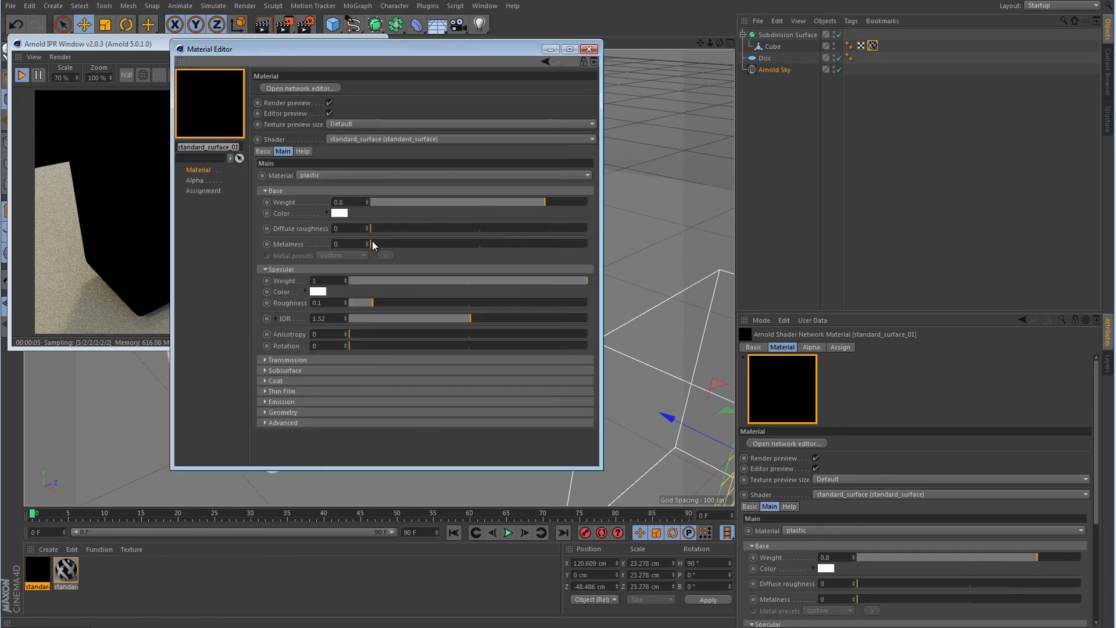
{"action": "left_click", "coordinate": [340, 214]}
{"action": "left_click", "coordinate": [316, 265]}
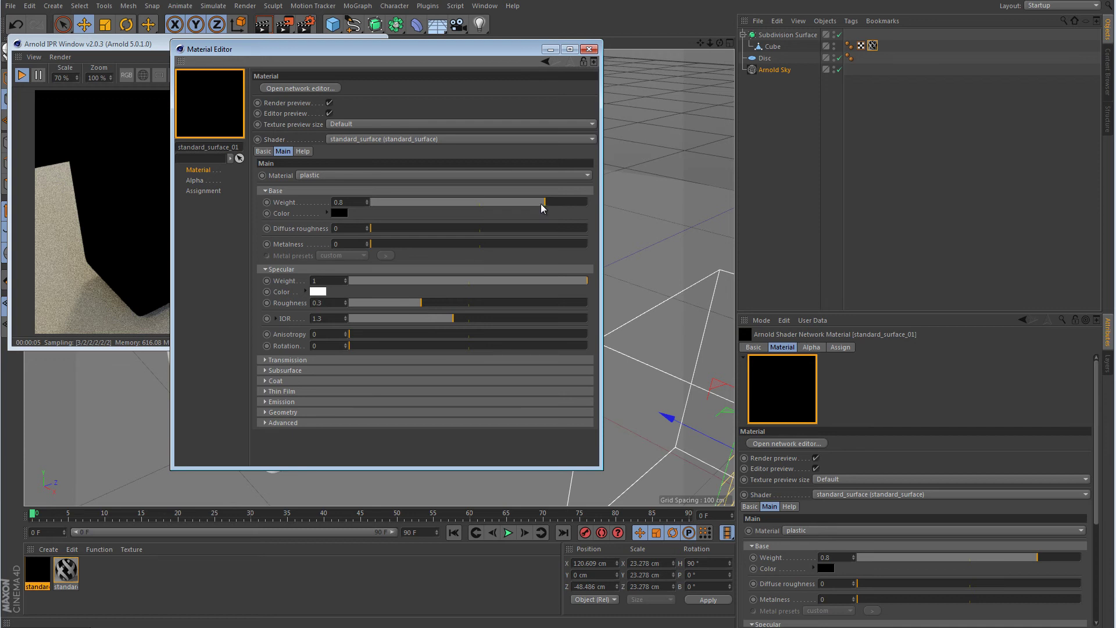
{"action": "left_click", "coordinate": [590, 49]}
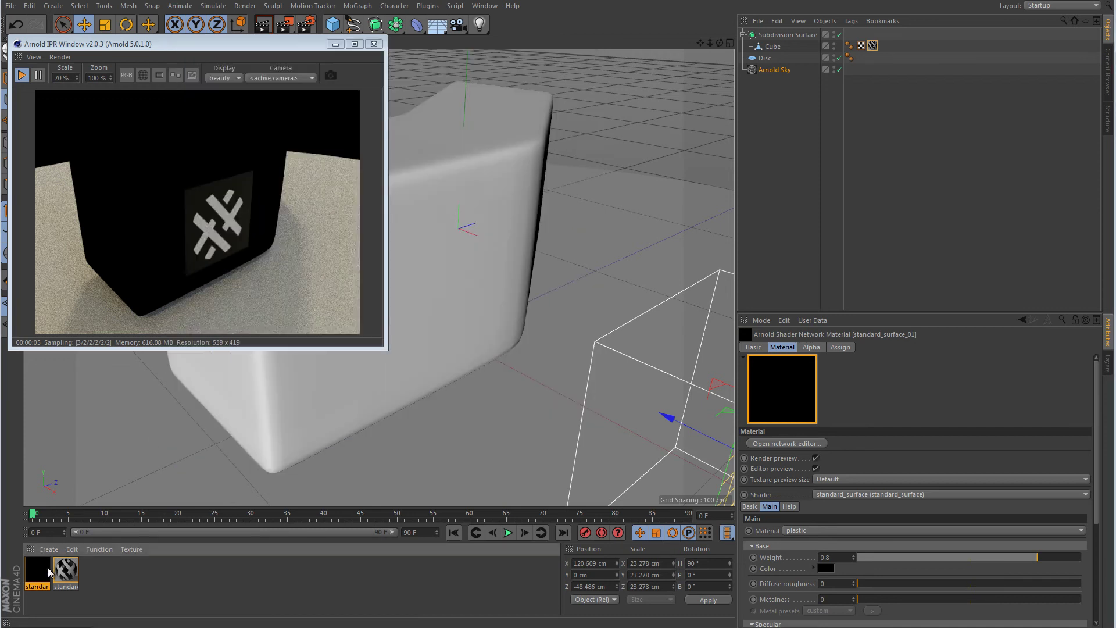
Step: Apply standard_surface_01 to the Cube and reorder tags so the logo texture follows the black one
{"action": "left_click_drag", "start_coordinate": [789, 56], "coordinate": [789, 46]}
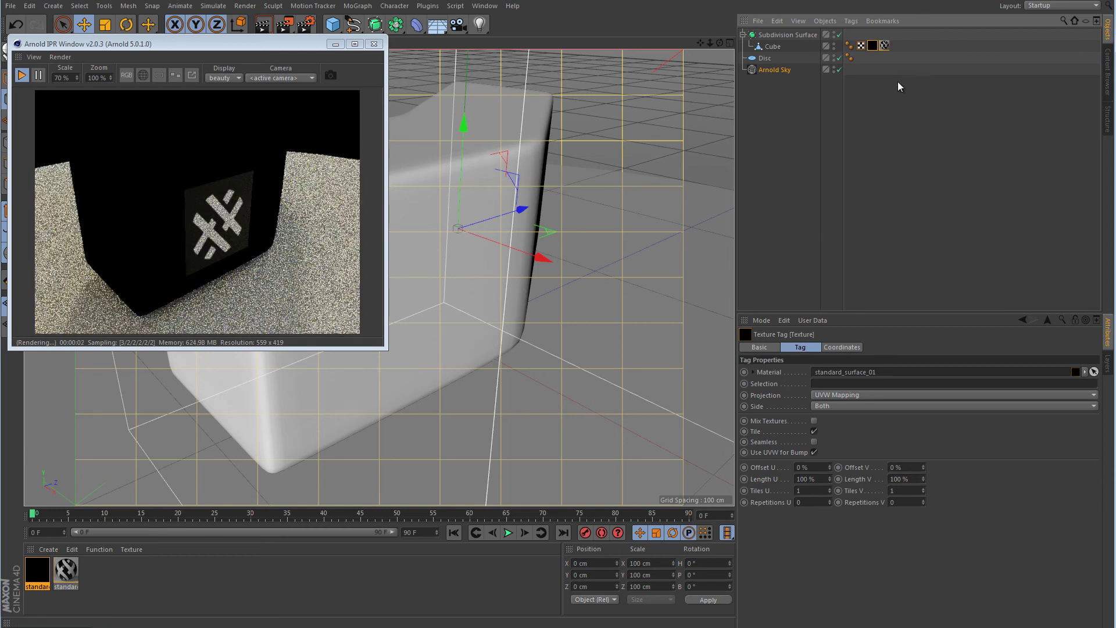
{"action": "left_click_drag", "start_coordinate": [894, 51], "coordinate": [894, 52]}
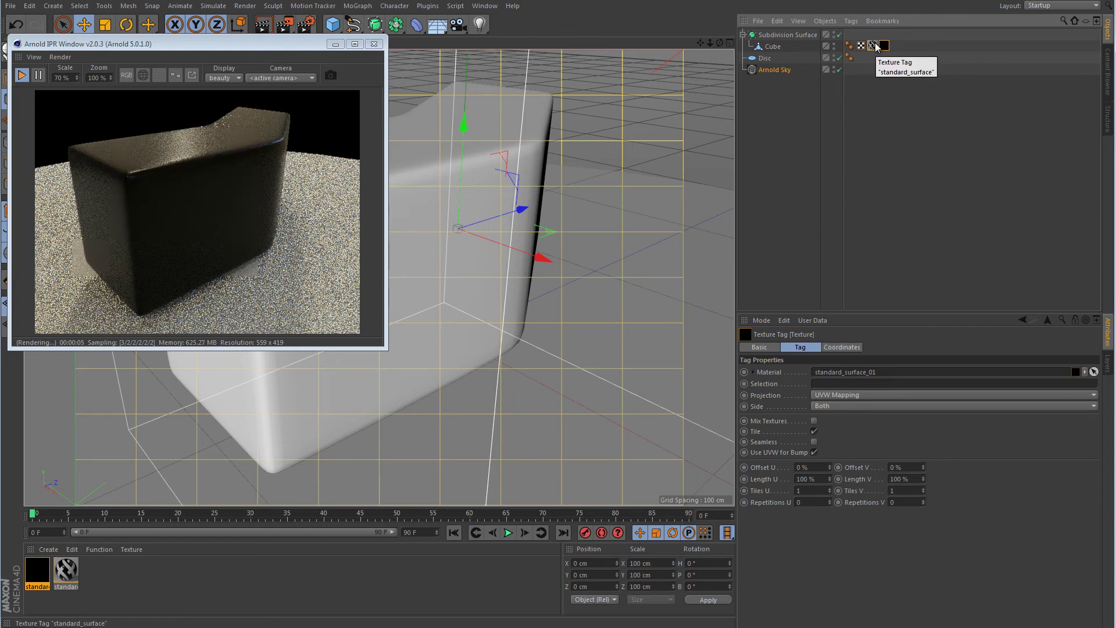
{"action": "left_click_drag", "start_coordinate": [873, 46], "coordinate": [887, 46]}
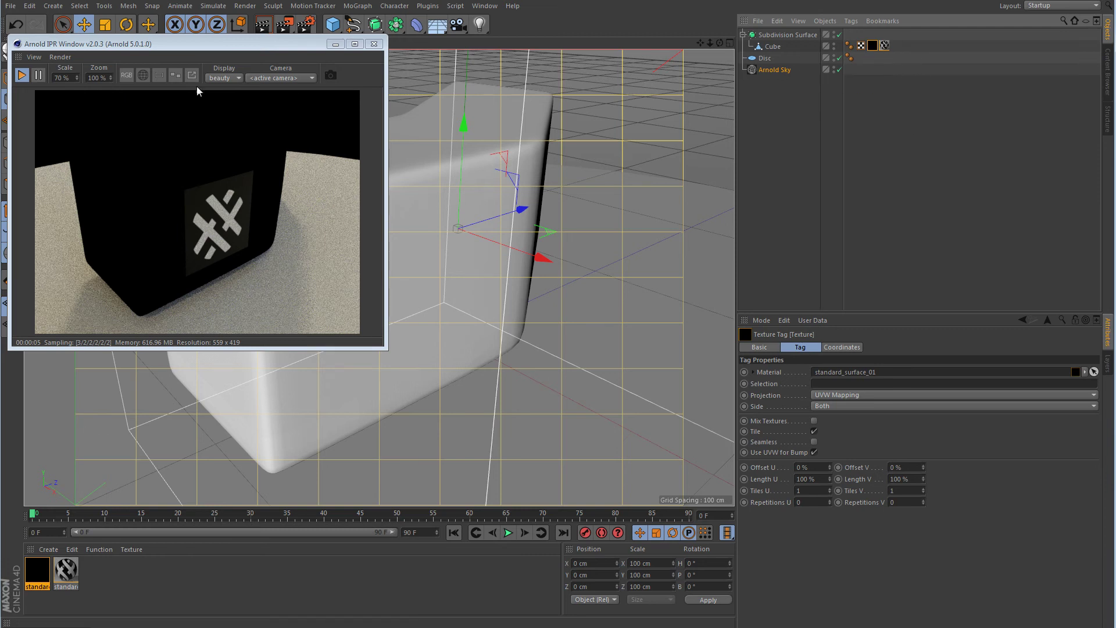
Step: Live Select the cube's side polygons and store them with Select > Set Selection
{"action": "left_click_drag", "start_coordinate": [72, 45], "coordinate": [115, 54]}
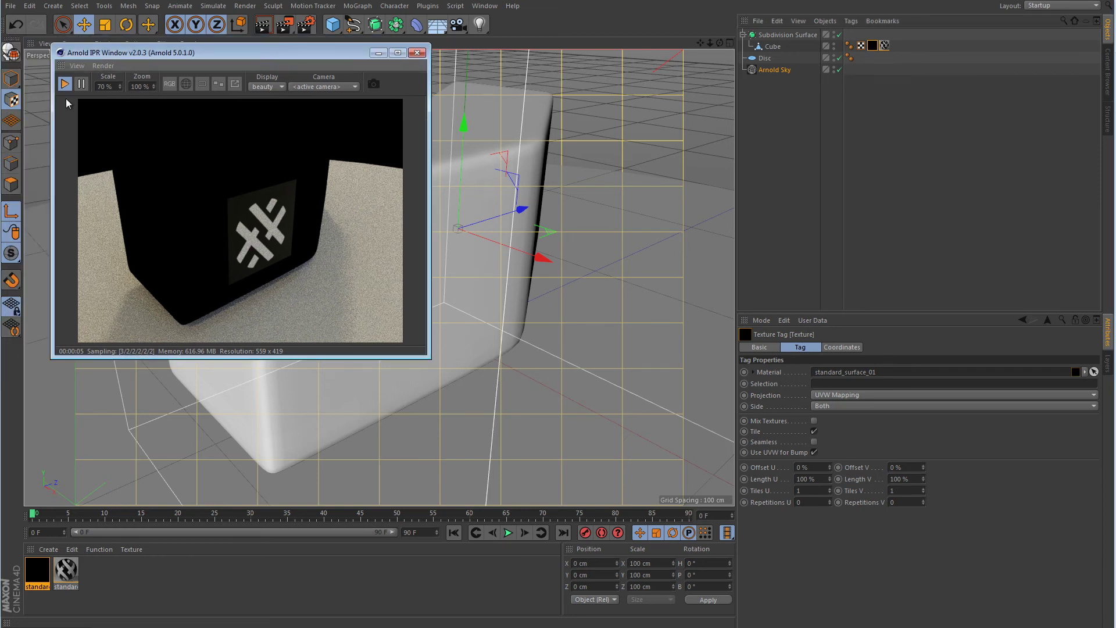
{"action": "left_click", "coordinate": [62, 25]}
{"action": "left_click", "coordinate": [482, 271]}
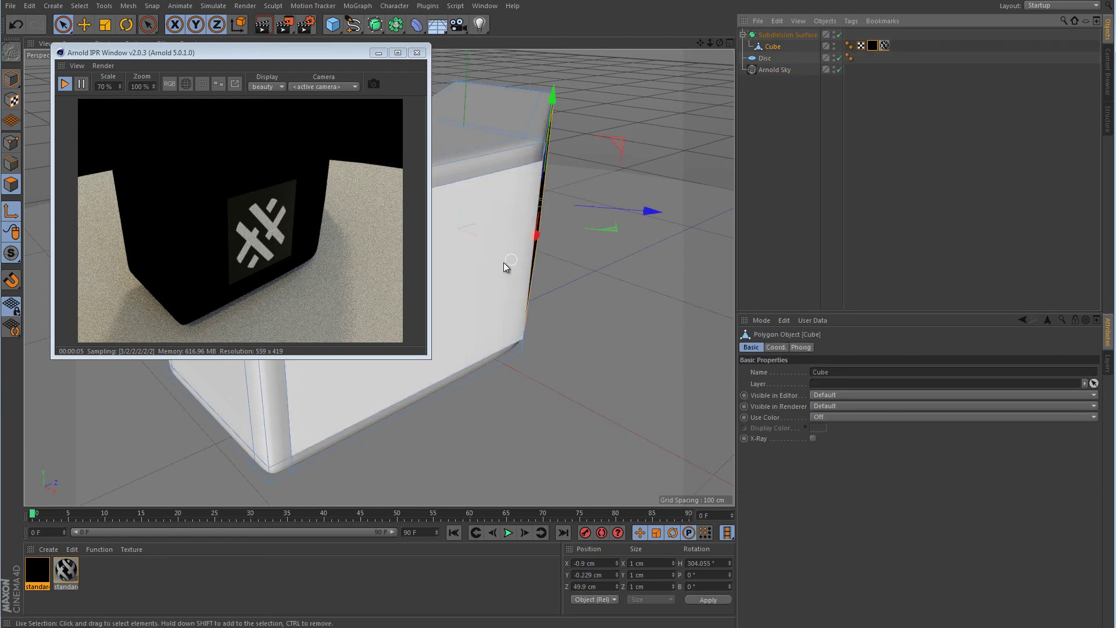
{"action": "key", "text": "ctrl+z"}
{"action": "key", "text": "ctrl+y"}
{"action": "key", "text": "ctrl+z"}
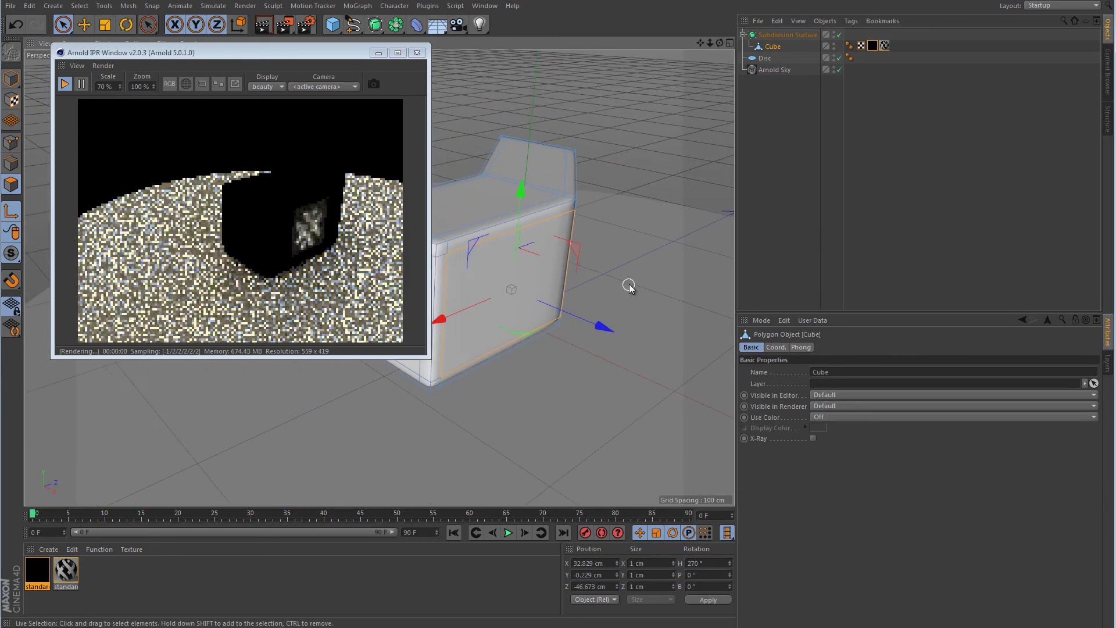
{"action": "left_click_drag", "start_coordinate": [628, 287], "coordinate": [481, 273], "text": "alt"}
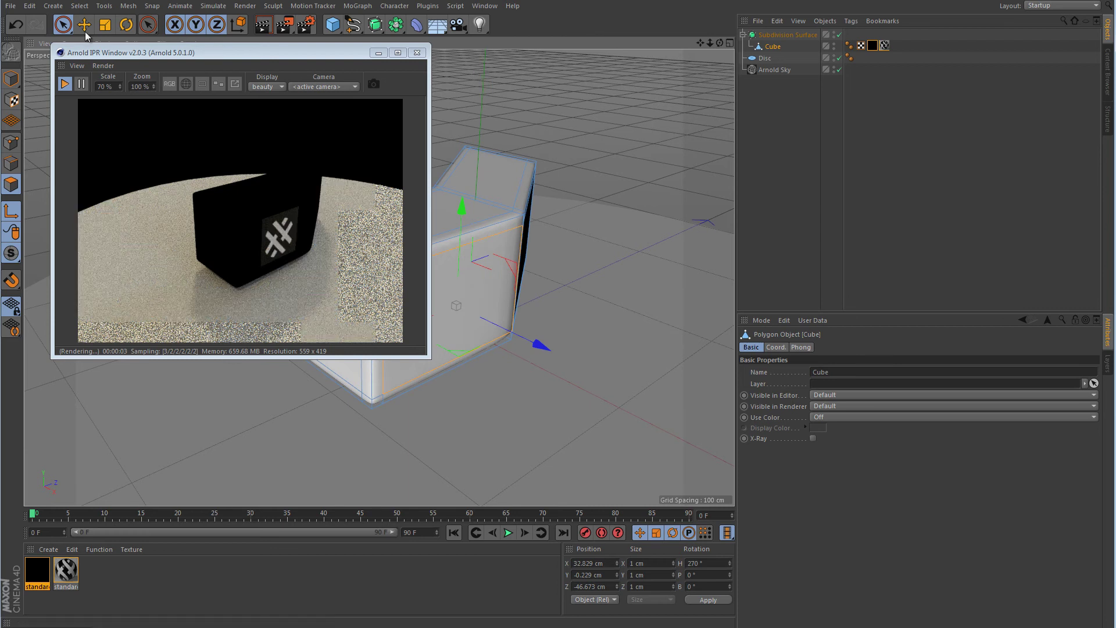
{"action": "left_click", "coordinate": [80, 6]}
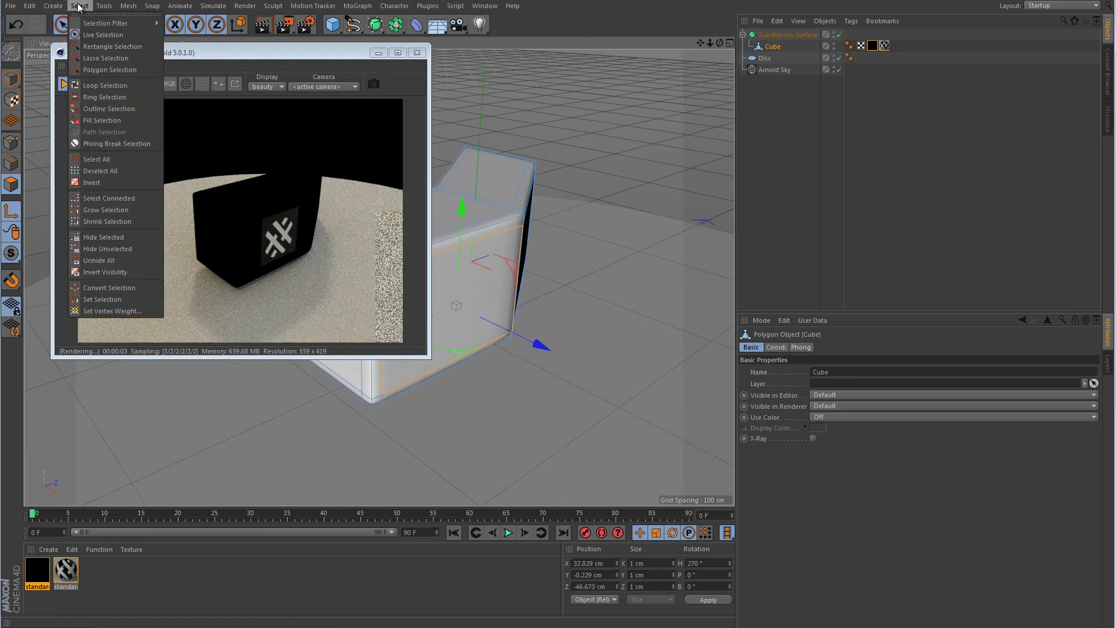
{"action": "left_click", "coordinate": [95, 299]}
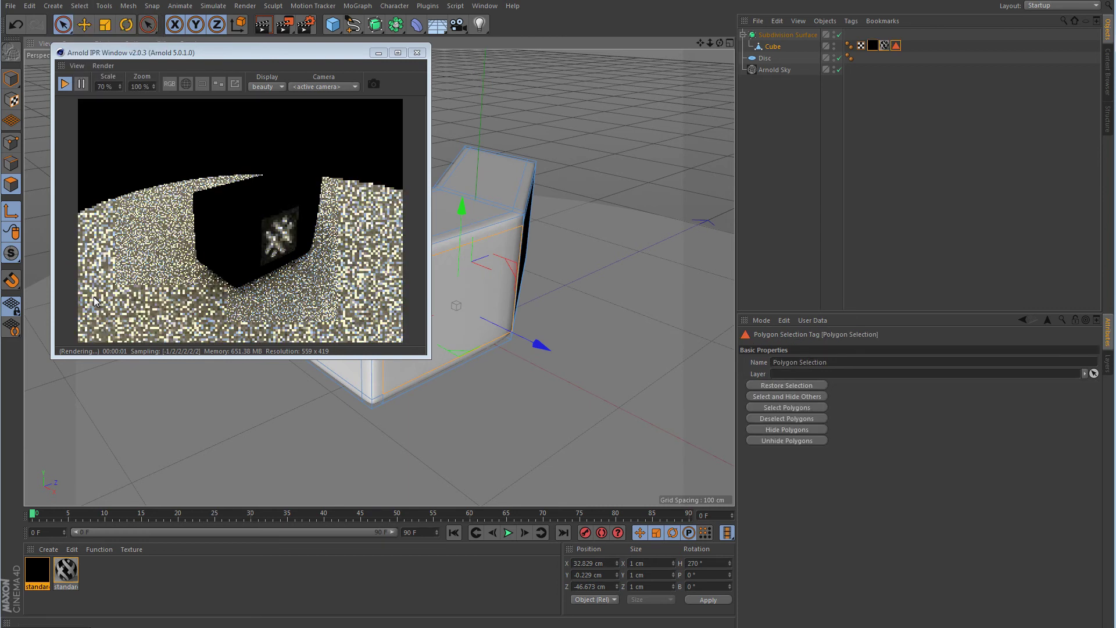
Step: Restrict the logo texture tag to the Polygon Selection with Flat projection
{"action": "left_click_drag", "start_coordinate": [896, 45], "coordinate": [889, 385]}
{"action": "left_click", "coordinate": [895, 47]}
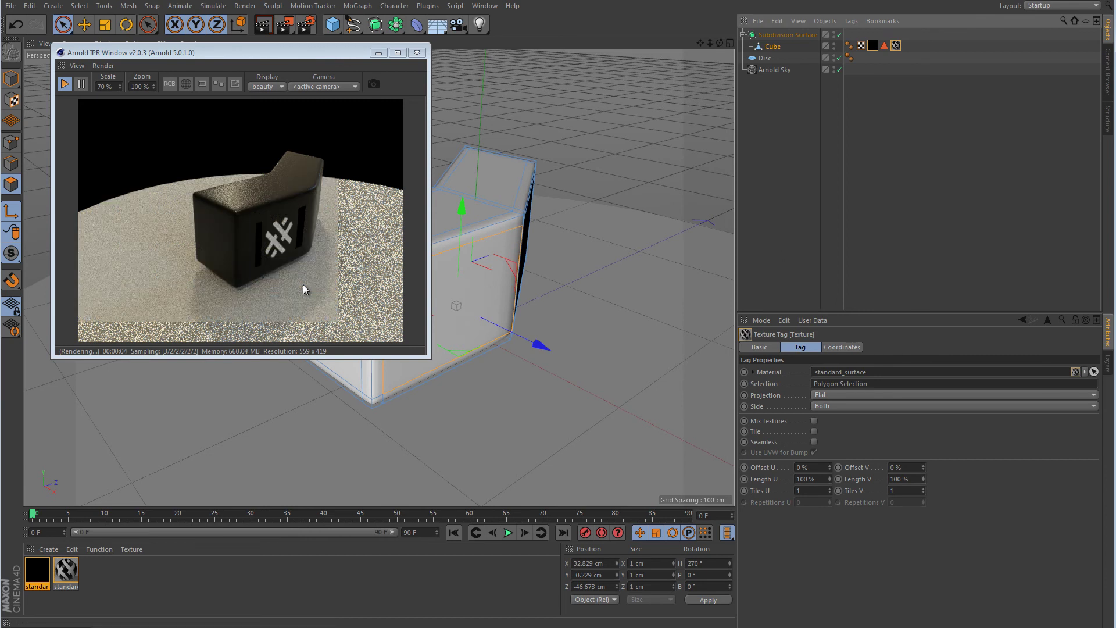
{"action": "scroll", "coordinate": [556, 278], "scroll_direction": "up", "scroll_amount": 3}
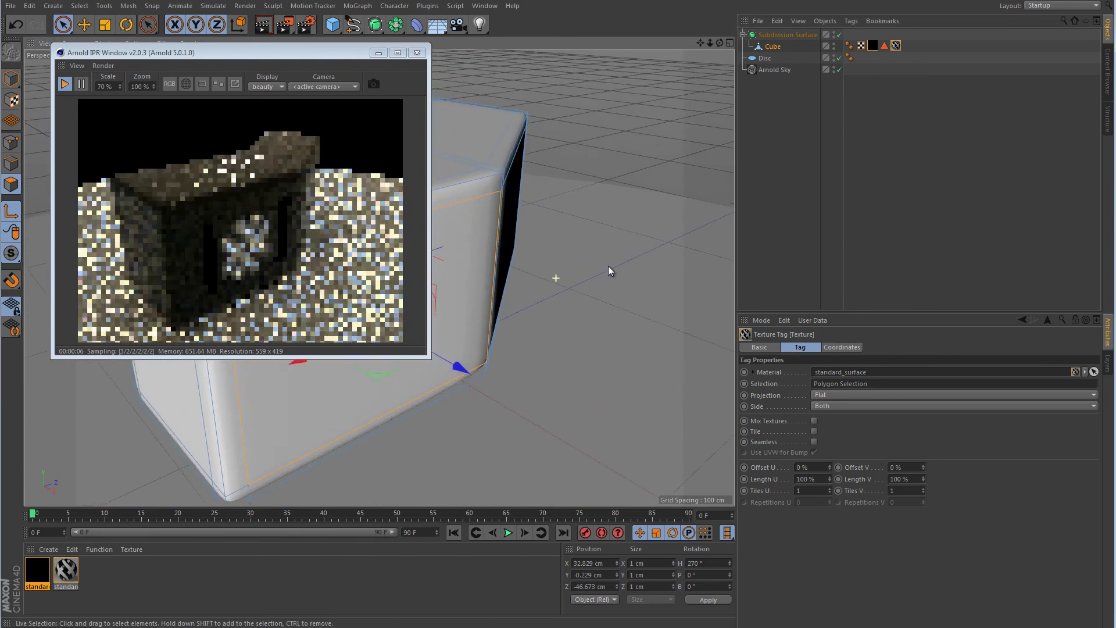
{"action": "left_click_drag", "start_coordinate": [608, 271], "coordinate": [622, 242], "text": "alt"}
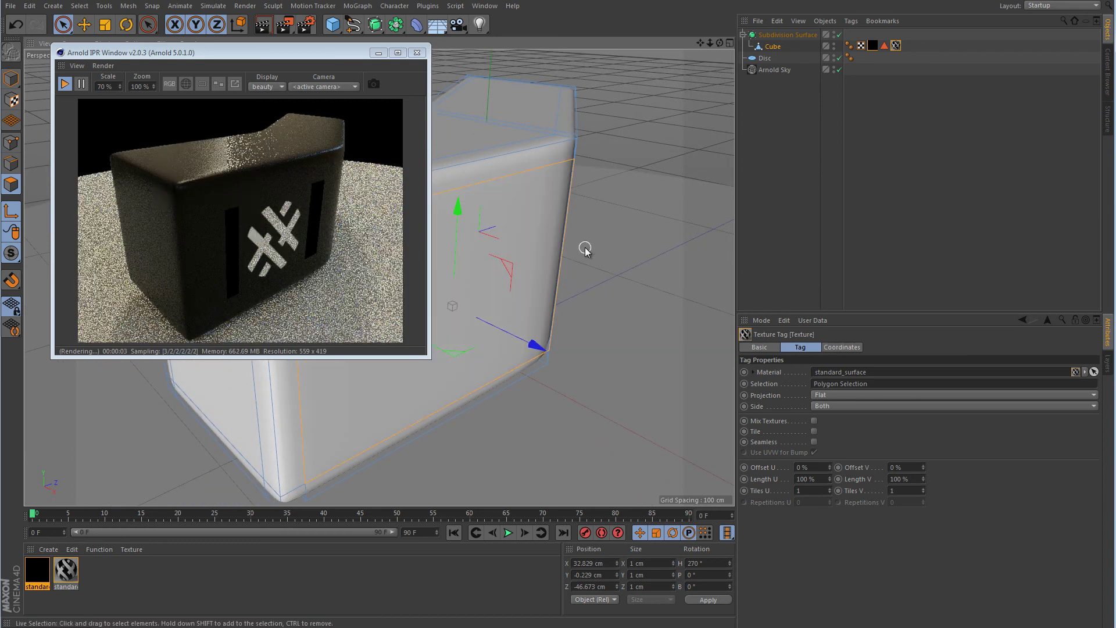
Step: Open the logo material's Arnold shader network editor and close the Material Editor
{"action": "double_click", "coordinate": [66, 573]}
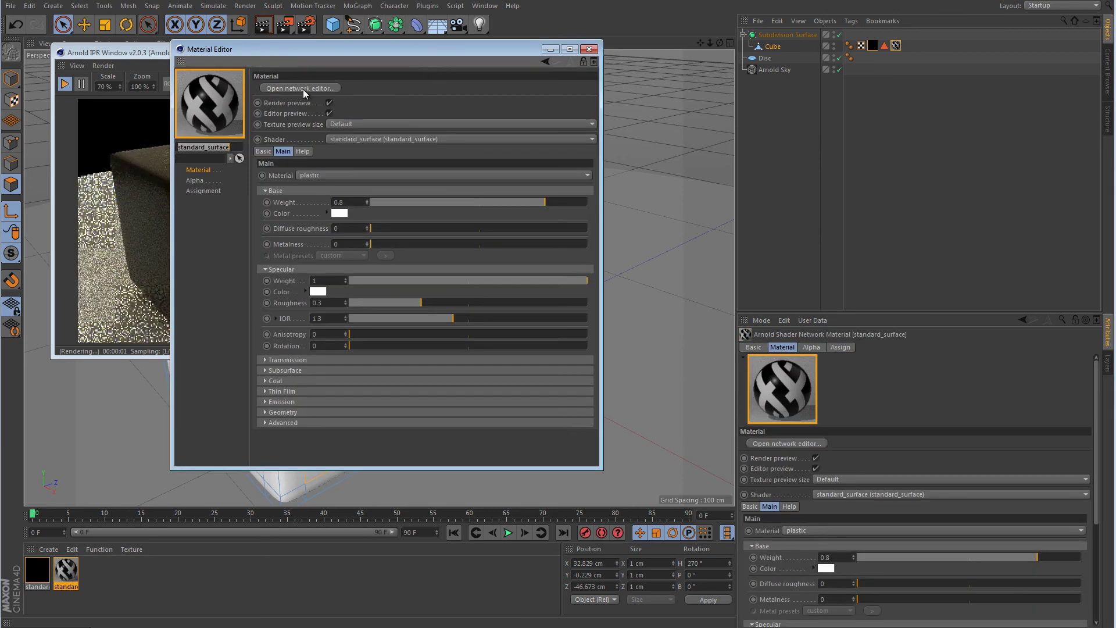
{"action": "left_click", "coordinate": [301, 88]}
{"action": "left_click", "coordinate": [588, 49]}
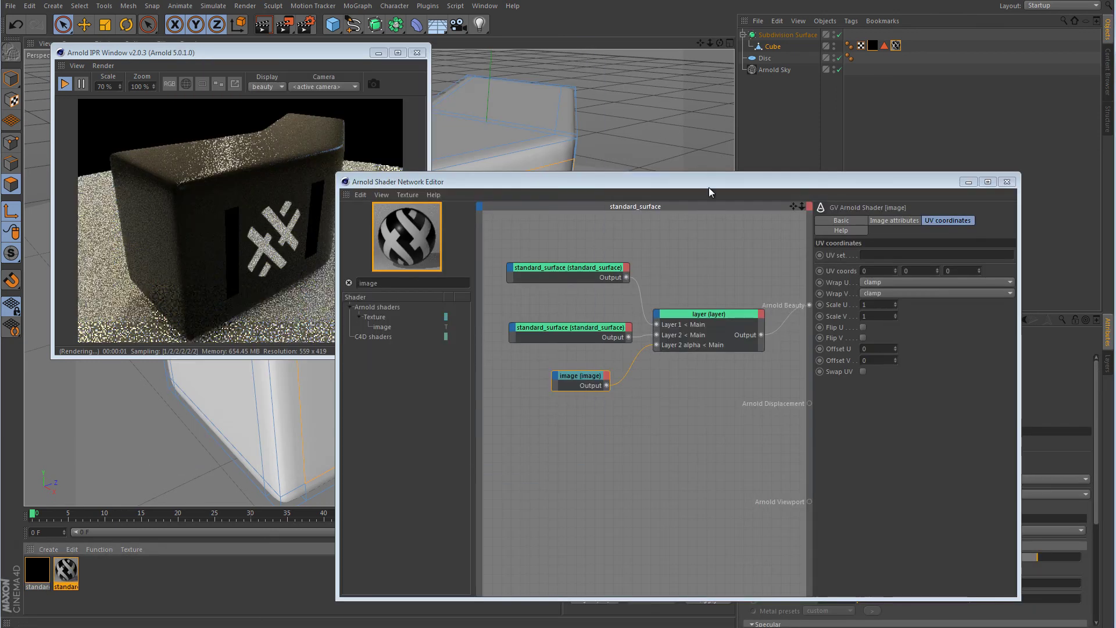
{"action": "left_click_drag", "start_coordinate": [710, 185], "coordinate": [768, 151]}
Step: Preview the logo image with Wrap U and Wrap V set to black, then periodic
{"action": "left_click", "coordinate": [948, 250]}
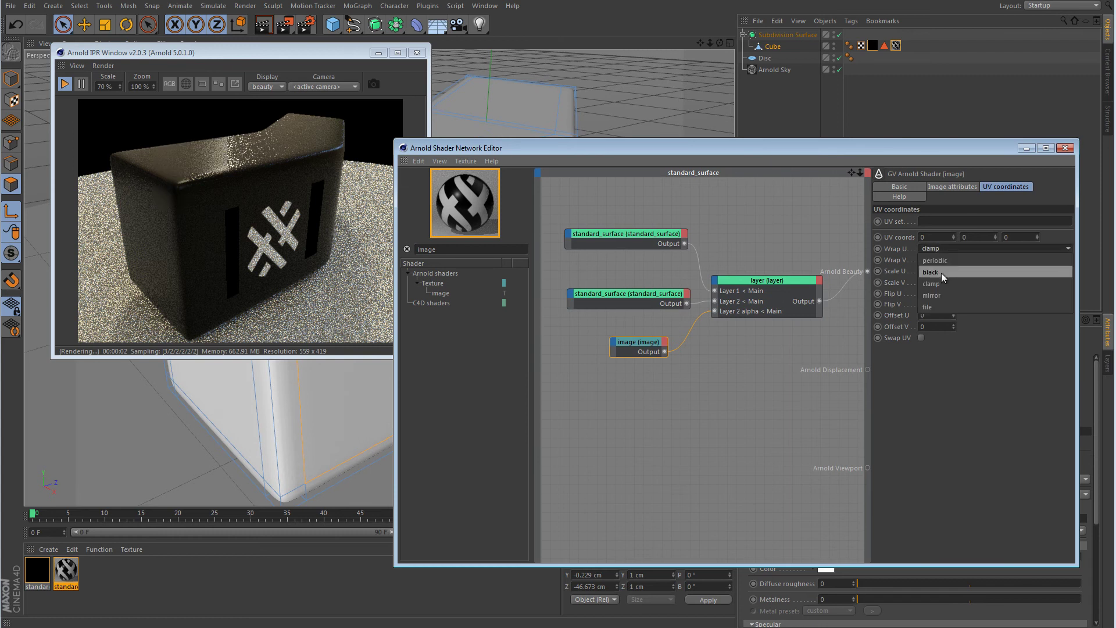
{"action": "left_click", "coordinate": [940, 272]}
{"action": "left_click", "coordinate": [943, 259]}
{"action": "left_click", "coordinate": [943, 283]}
{"action": "left_click", "coordinate": [940, 250]}
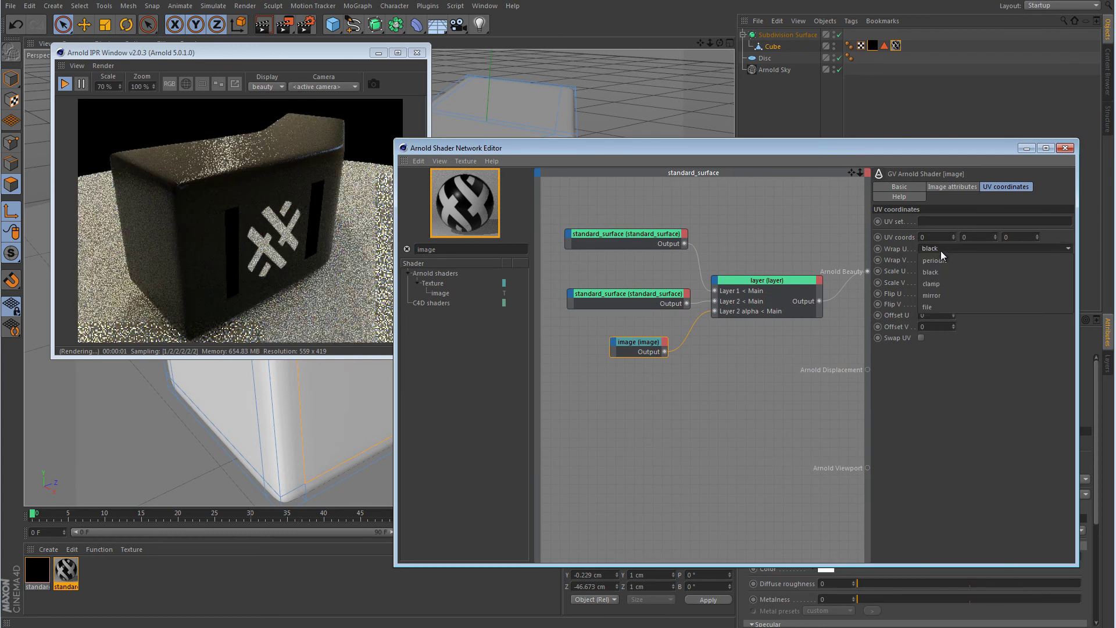
{"action": "left_click", "coordinate": [941, 261]}
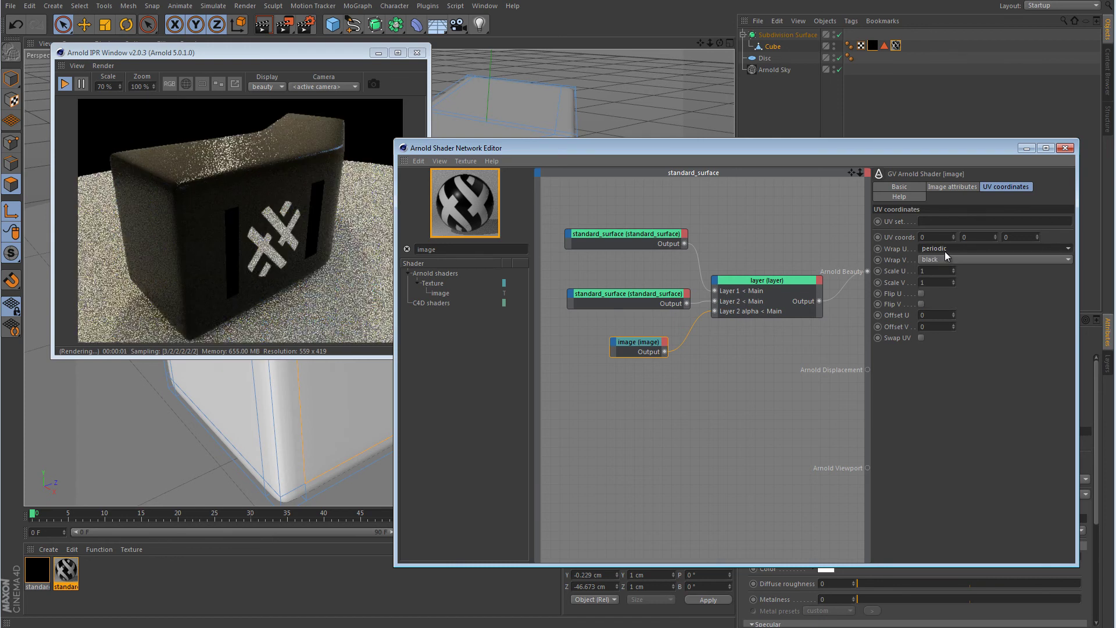
{"action": "left_click", "coordinate": [944, 260]}
{"action": "left_click", "coordinate": [944, 271]}
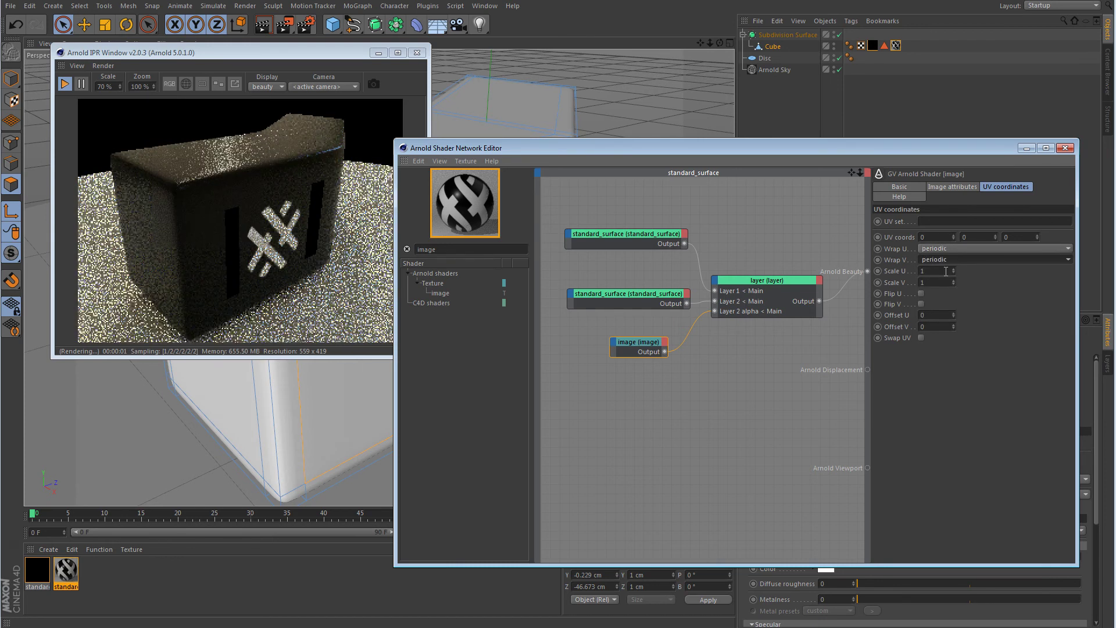
Step: Return the image's Wrap U and Wrap V to clamp, leaving one logo
{"action": "left_click", "coordinate": [944, 248]}
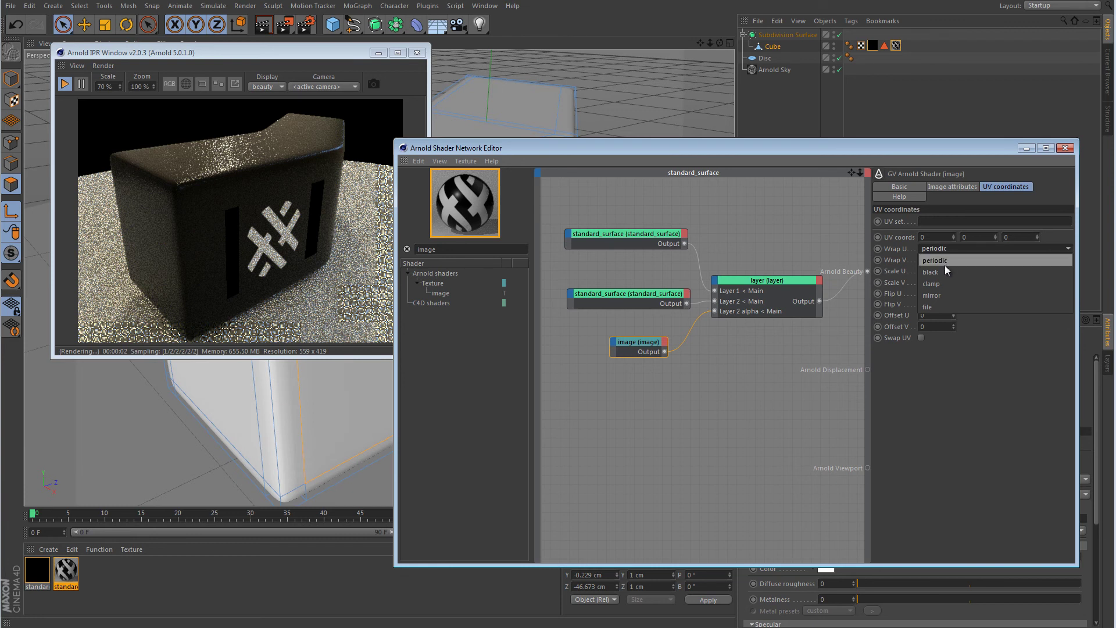
{"action": "left_click", "coordinate": [942, 283]}
{"action": "left_click", "coordinate": [943, 259]}
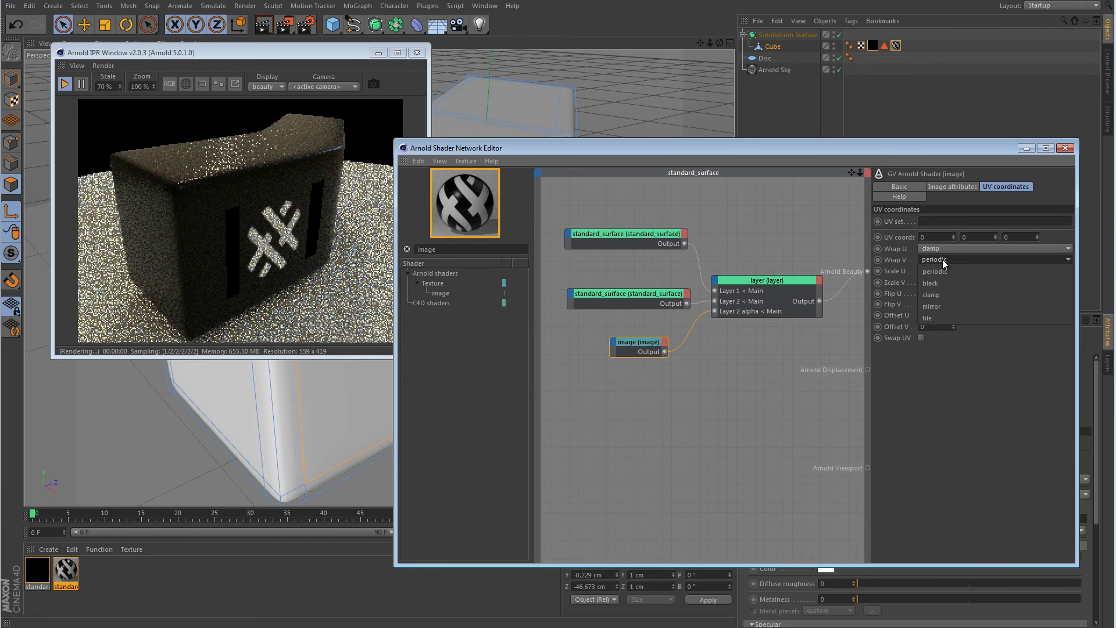
{"action": "left_click", "coordinate": [942, 294]}
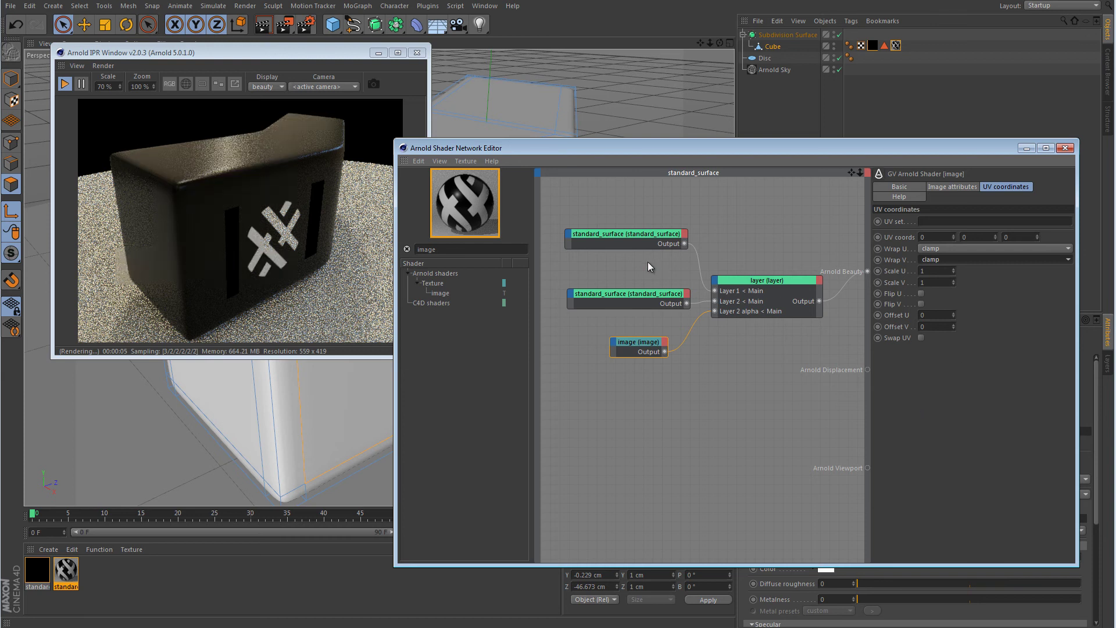
Step: Select the top standard_surface node to show the black base shader's parameters
{"action": "left_click", "coordinate": [653, 239]}
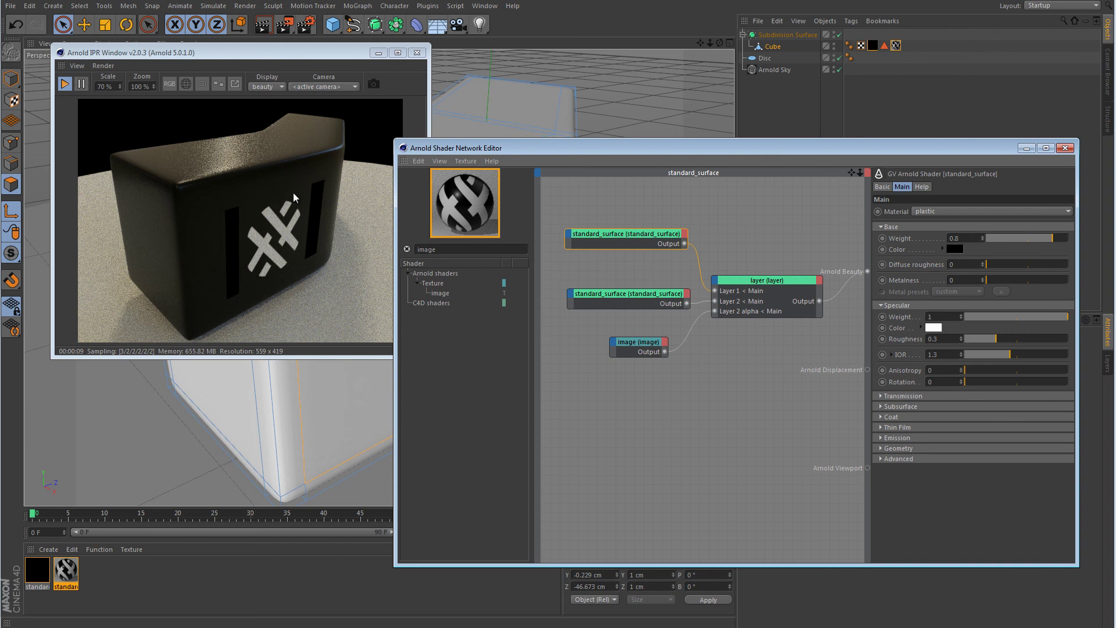
Step: Select the layer node and browse its Main > Layer input ports without adding any
{"action": "left_click", "coordinate": [715, 281]}
{"action": "mouse_move", "coordinate": [731, 289]}
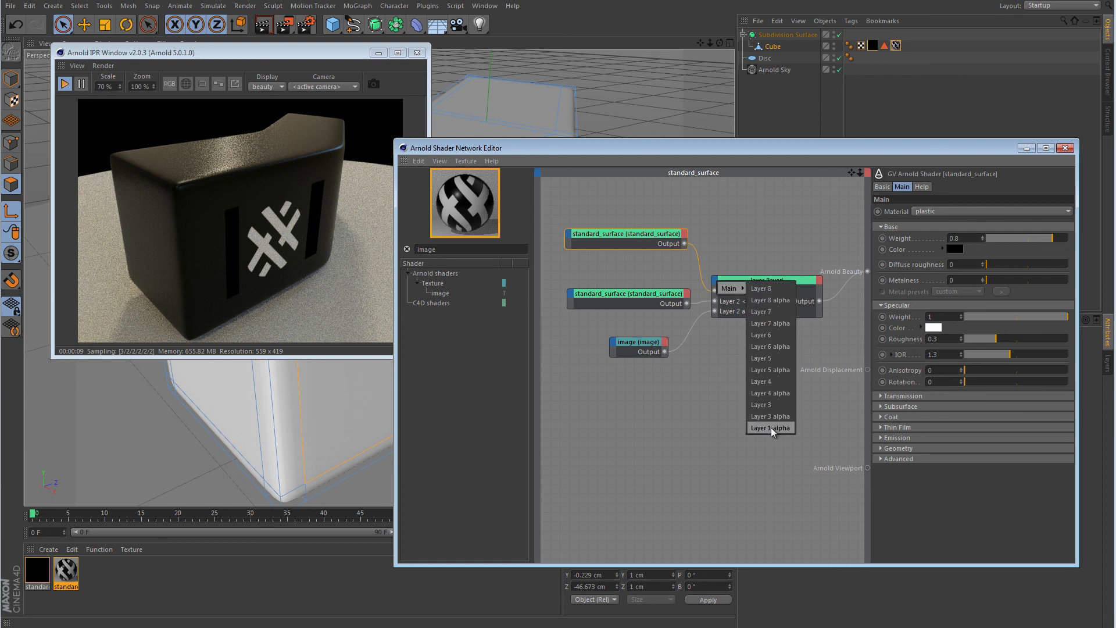
{"action": "left_click", "coordinate": [804, 282]}
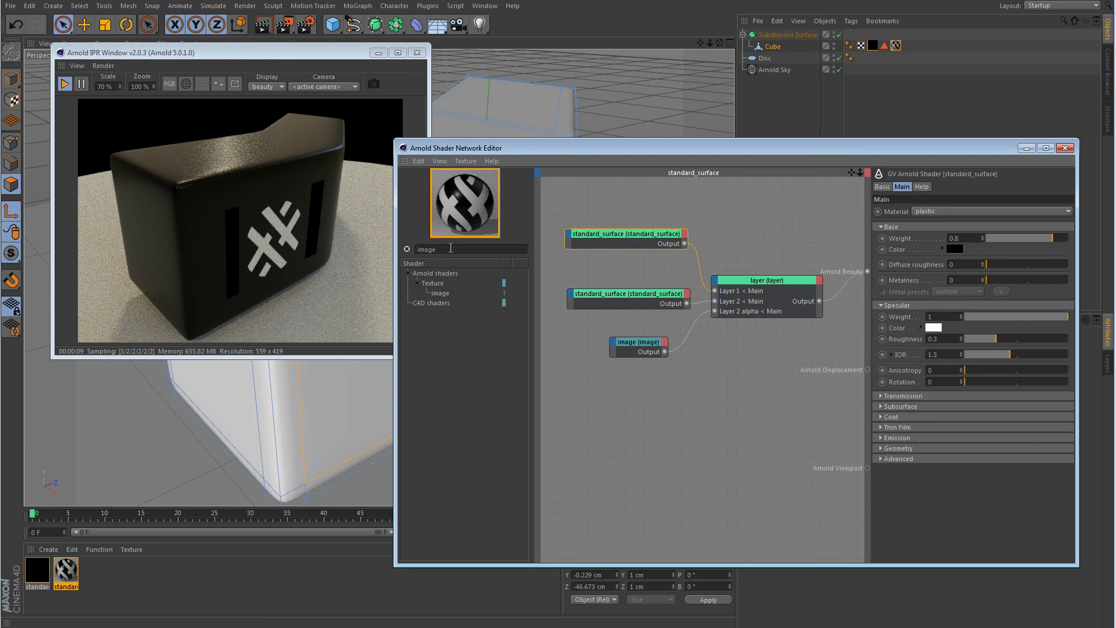
{"action": "left_click", "coordinate": [765, 281]}
{"action": "left_click", "coordinate": [715, 282]}
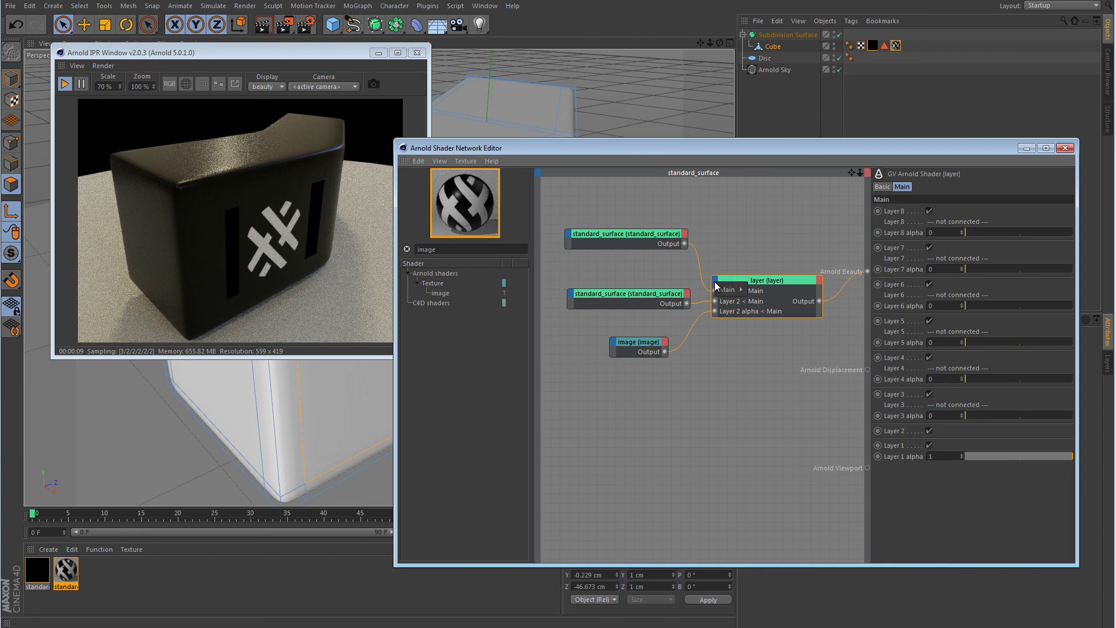
{"action": "left_click", "coordinate": [727, 290]}
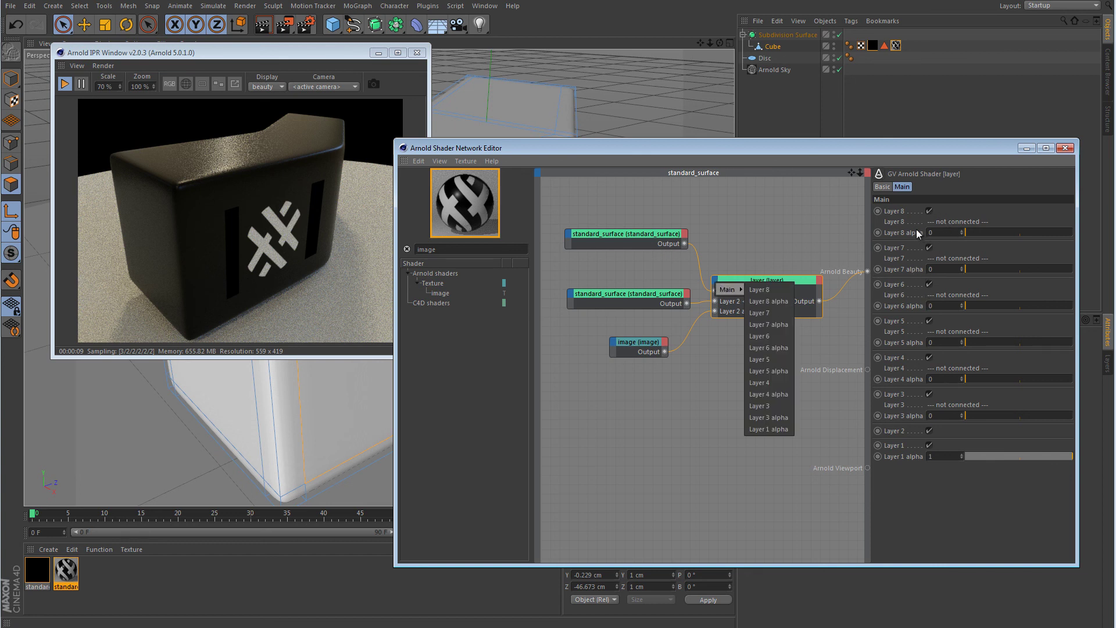
{"action": "left_click", "coordinate": [802, 280]}
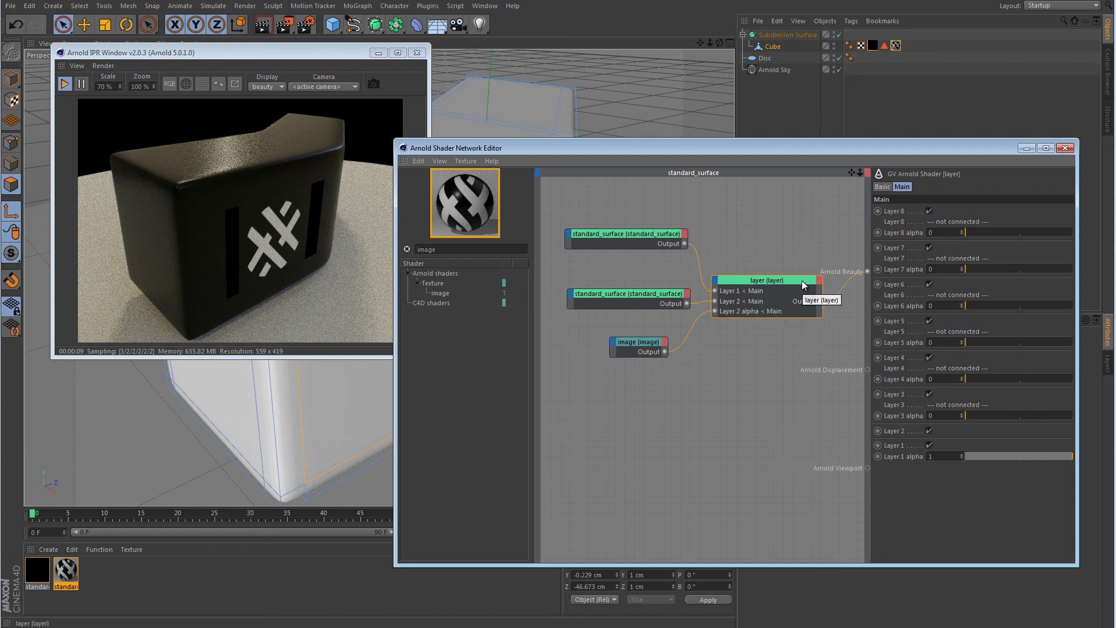